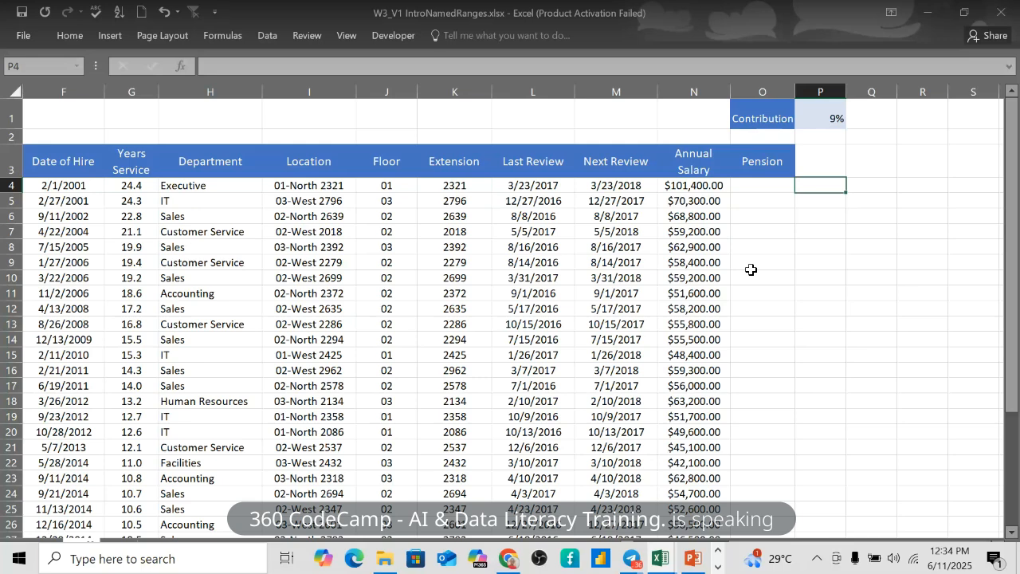
- Select O4, the first cell of the Pension column
{"action": "left_click", "coordinate": [778, 192]}
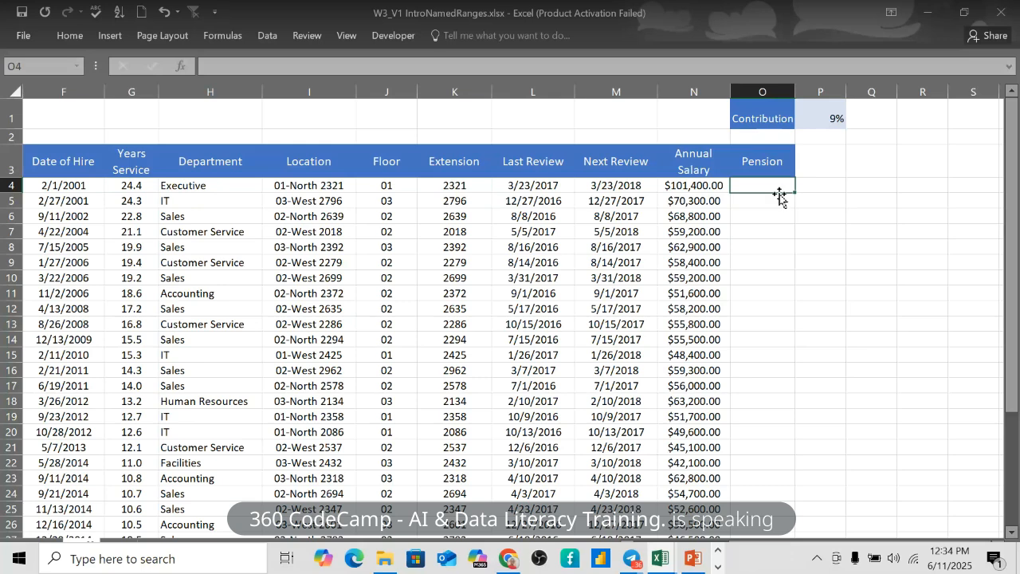
- Scroll the staff table and switch to the Data Science Project folder in Google Drive
{"action": "scroll", "coordinate": [462, 238], "scroll_direction": "left", "scroll_amount": 1}
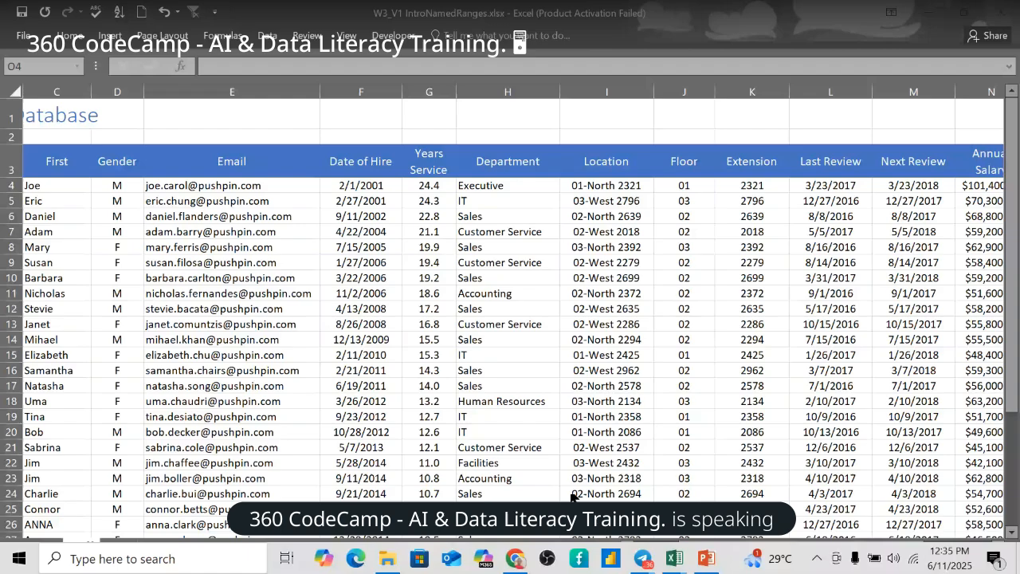
{"action": "left_click", "coordinate": [522, 560]}
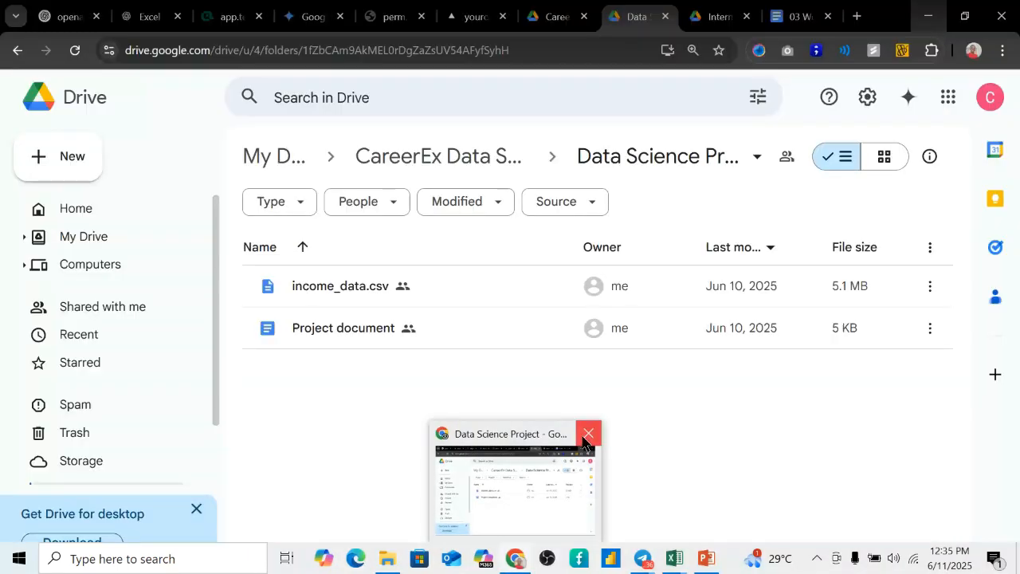
- Close the Google Drive browser window and return to the Excel Staff sheet
{"action": "left_click", "coordinate": [587, 435]}
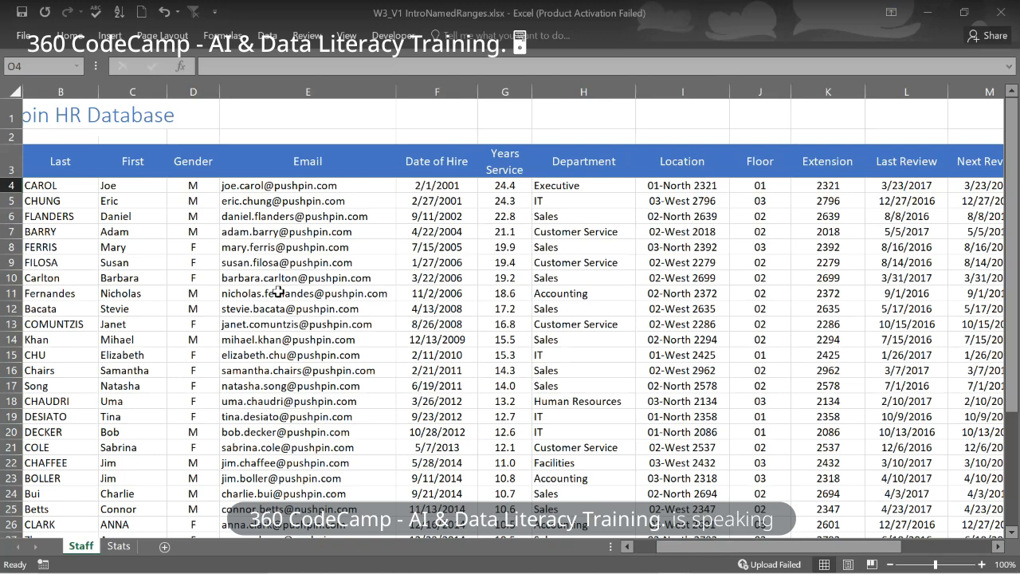
{"action": "scroll", "coordinate": [261, 413], "scroll_direction": "left", "scroll_amount": 1}
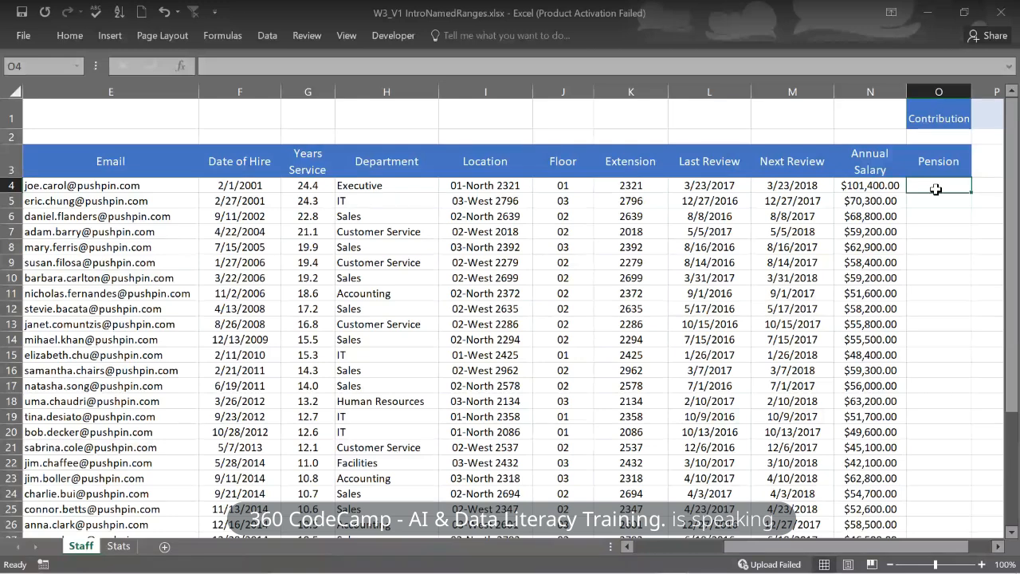
- Start O4's formula with = and reference the annual salary in N4
{"action": "type", "text": "="}
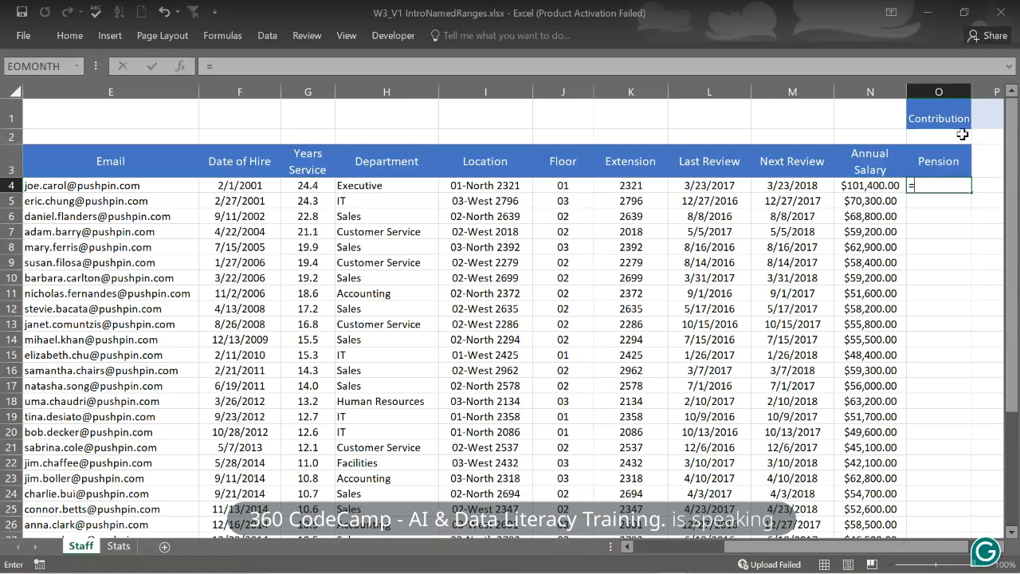
{"action": "scroll", "coordinate": [961, 134], "scroll_direction": "right", "scroll_amount": 1}
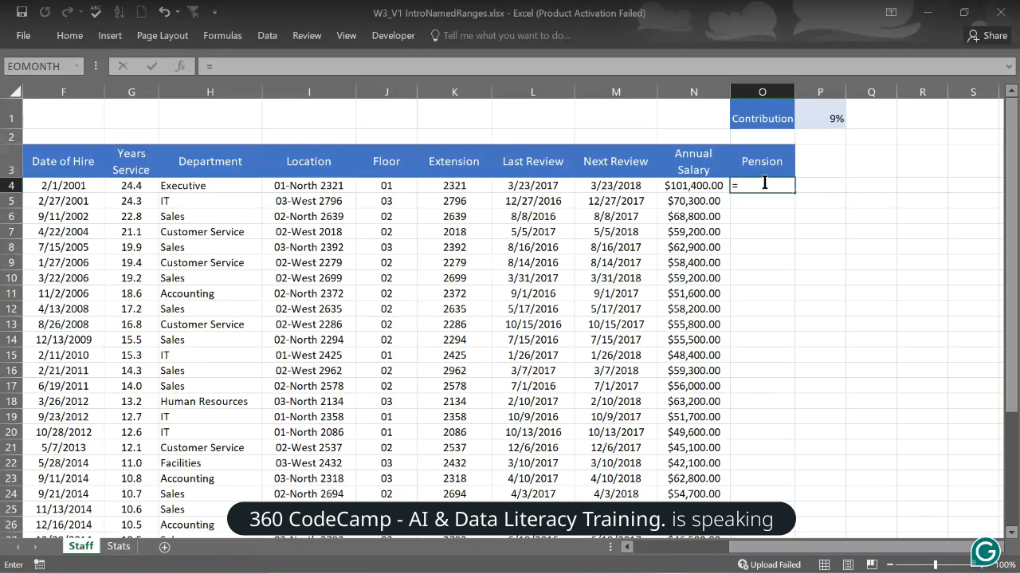
{"action": "left_click", "coordinate": [700, 185]}
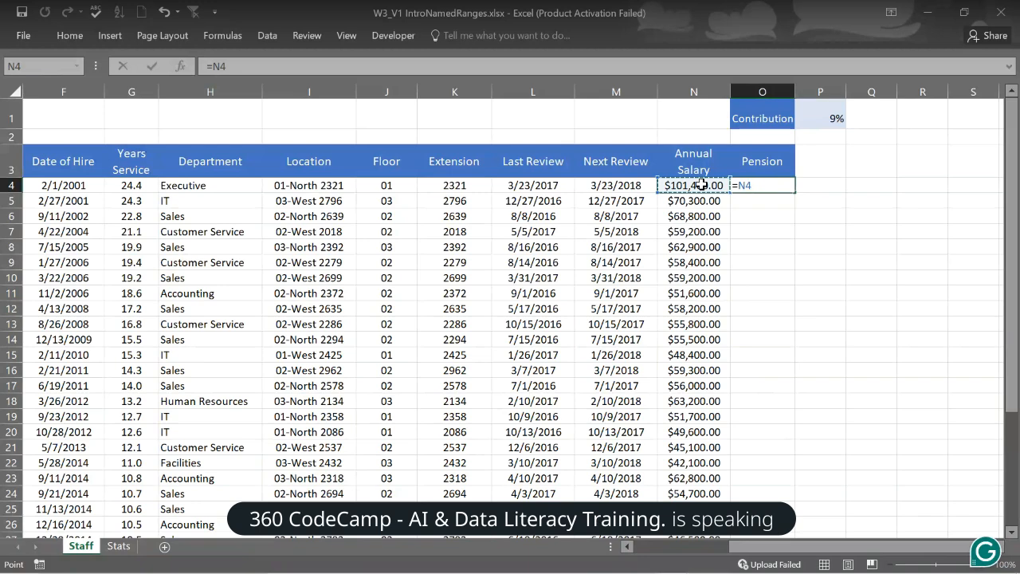
- Complete O4 as =N4*P1, returning a $9,126.00 pension for the first employee
{"action": "type", "text": "*"}
{"action": "left_click", "coordinate": [827, 121]}
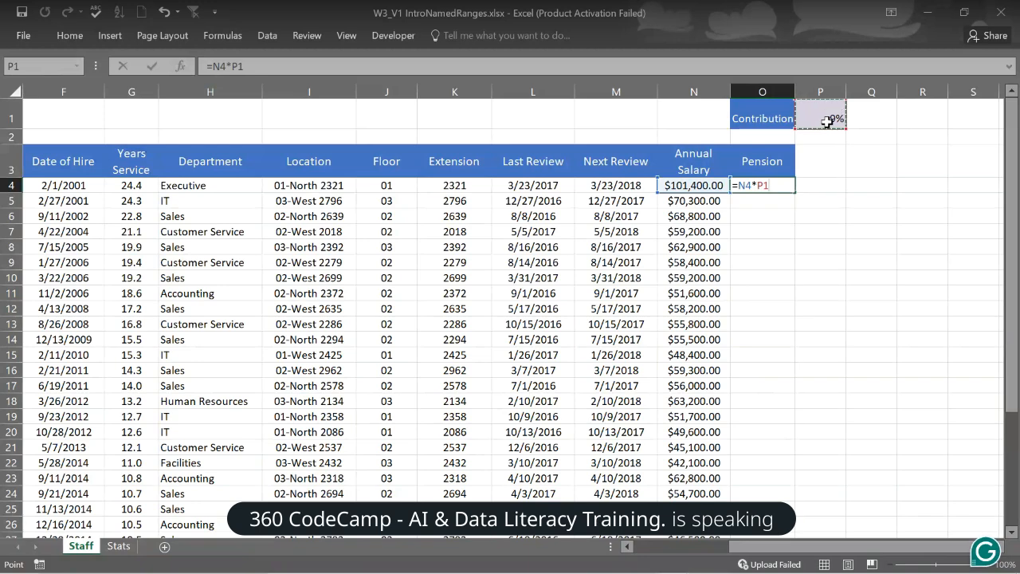
{"action": "key", "text": "Return"}
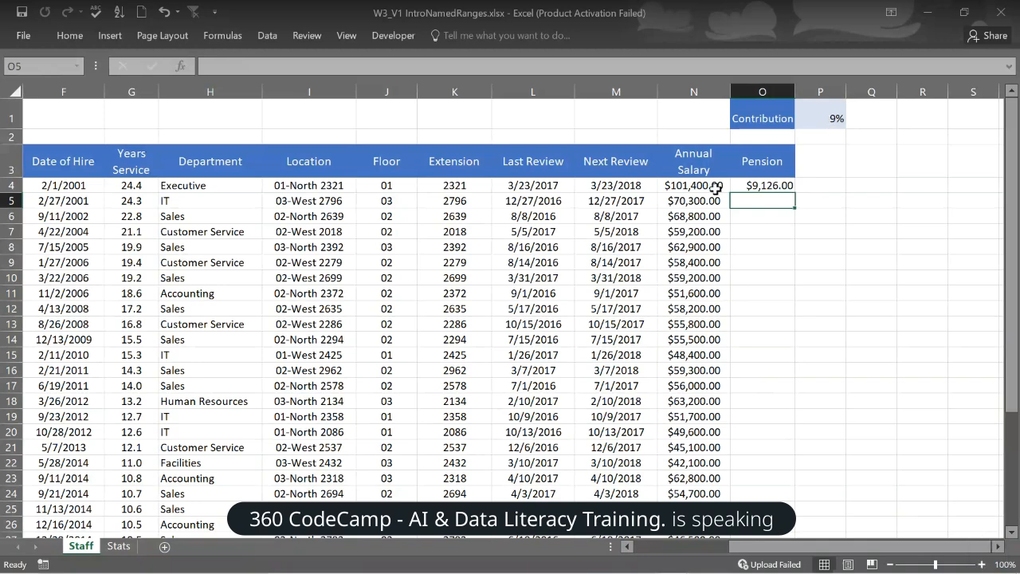
{"action": "left_click", "coordinate": [785, 185]}
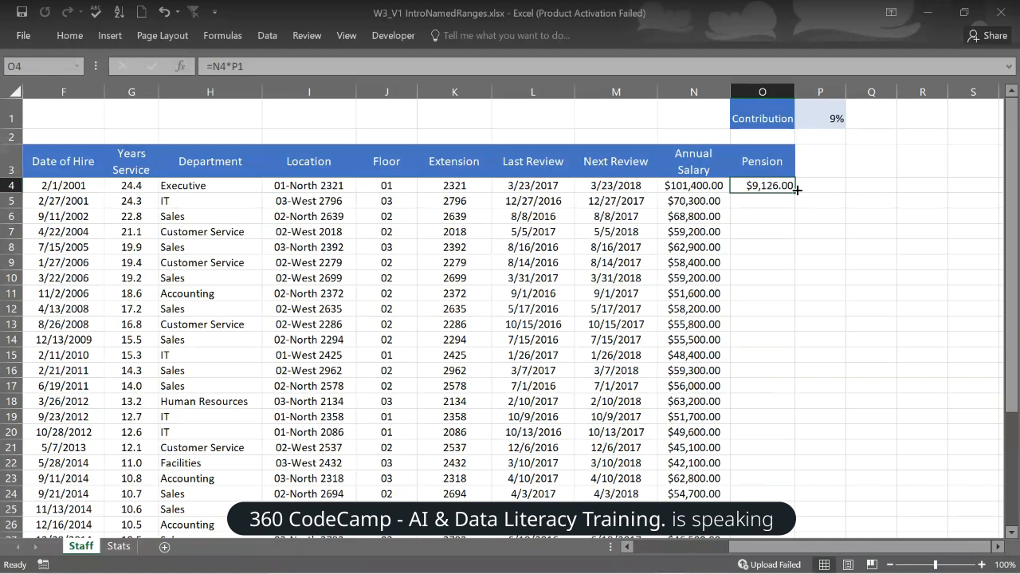
{"action": "left_click_drag", "start_coordinate": [796, 190], "coordinate": [797, 192]}
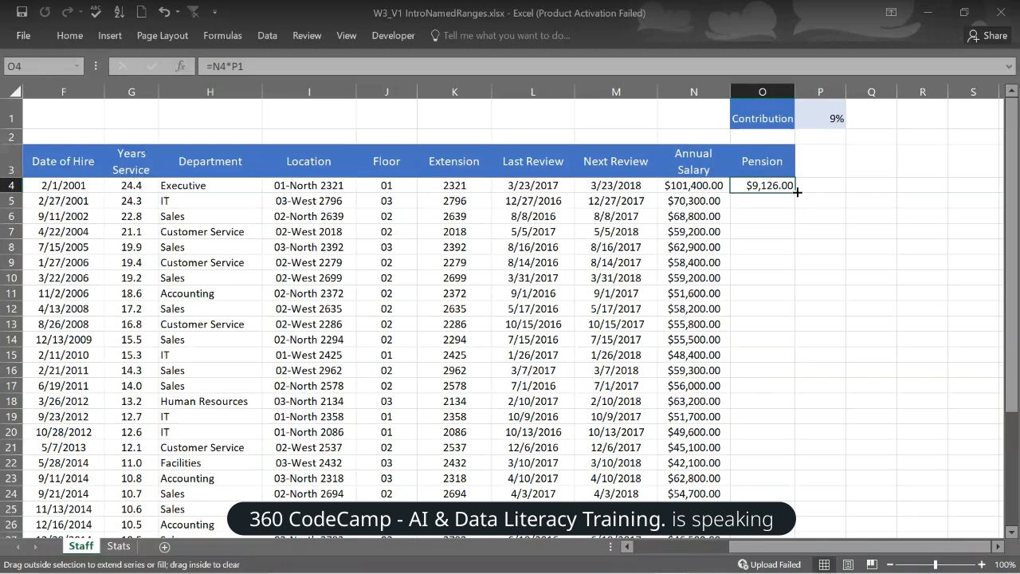
- Fill the =N4*P1 formula down column O, find O5 shows $0.00, and reopen O4 for editing
{"action": "double_click", "coordinate": [796, 192]}
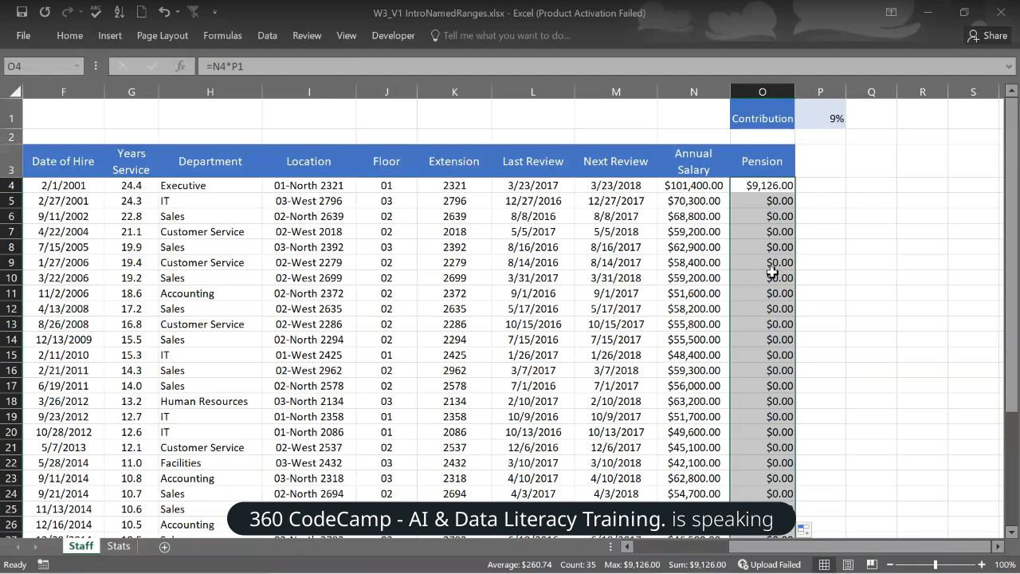
{"action": "left_click_drag", "start_coordinate": [775, 201], "coordinate": [775, 215]}
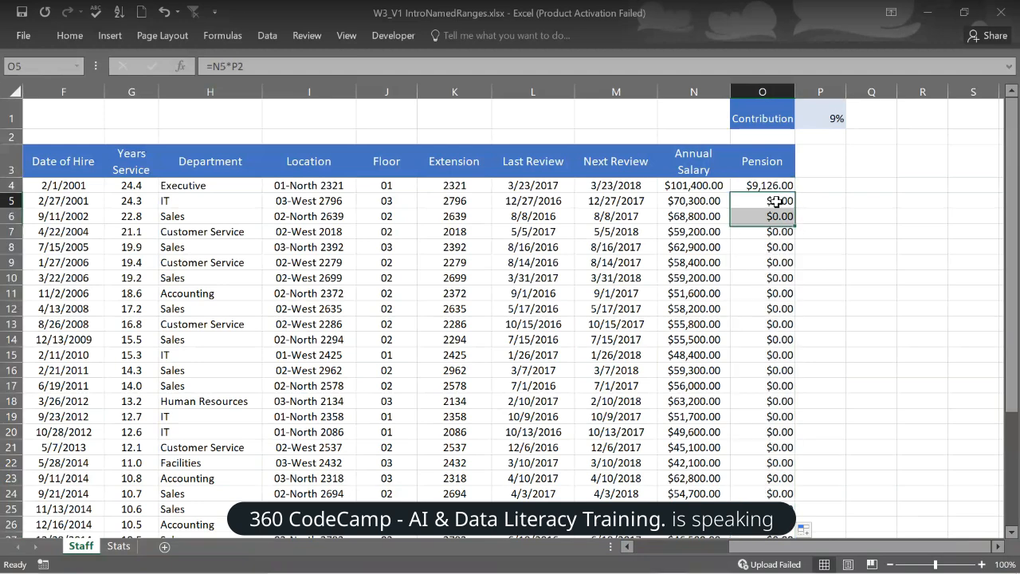
{"action": "left_click", "coordinate": [775, 201]}
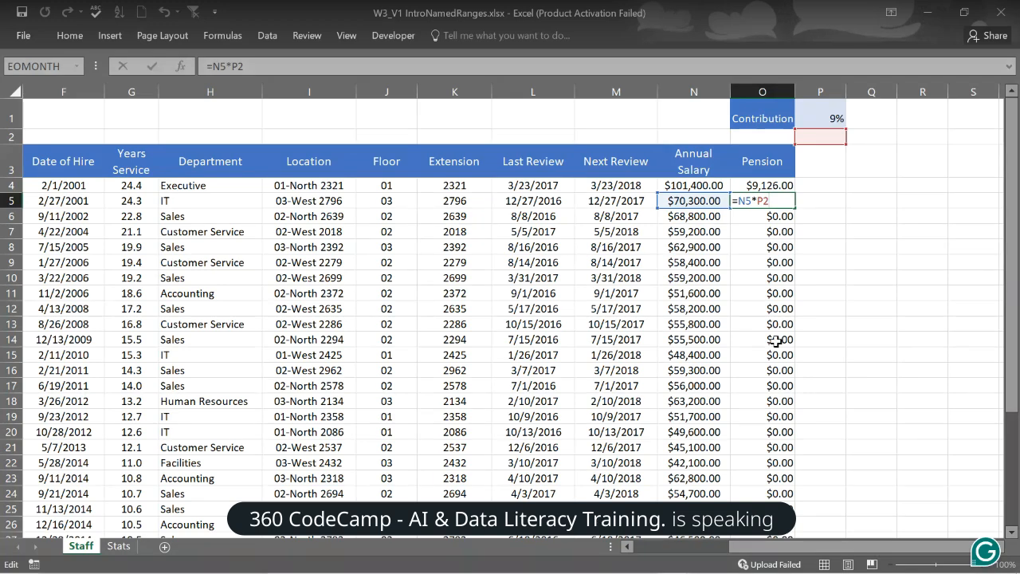
{"action": "left_click", "coordinate": [780, 184]}
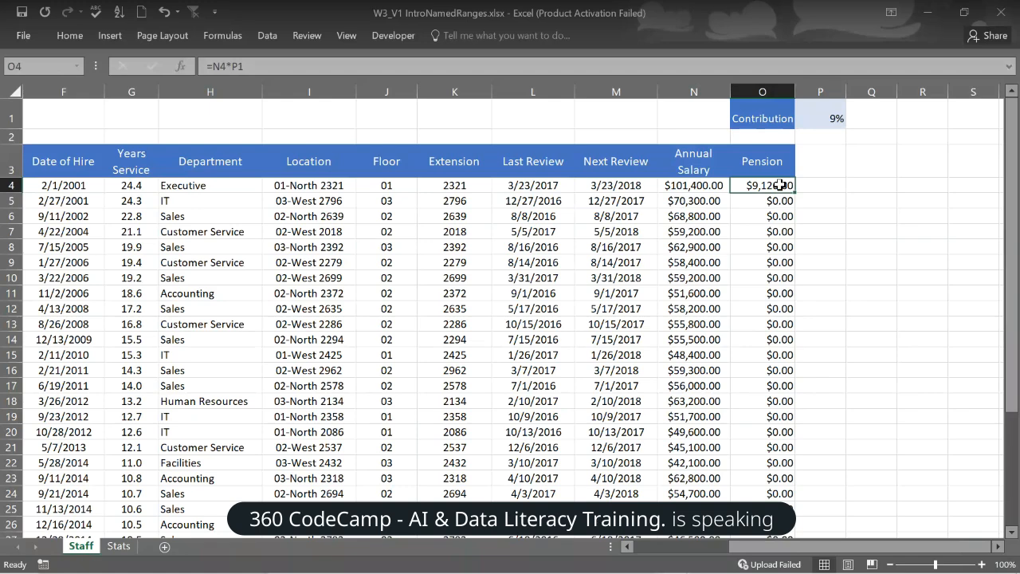
{"action": "double_click", "coordinate": [780, 185]}
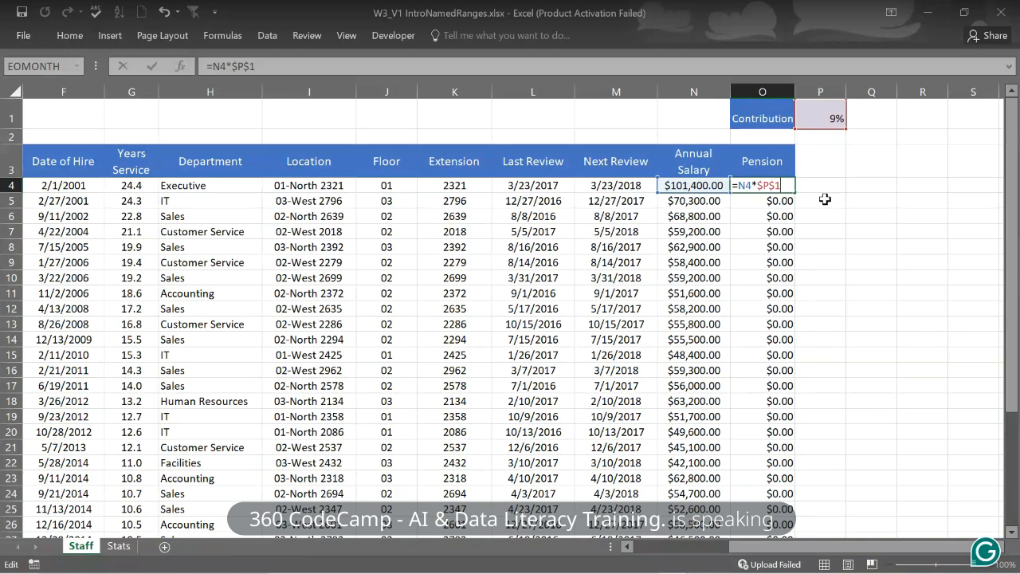
- Commit O4 as =N4*$P$1 and fill it down, checking O5 now shows $6,327.00
{"action": "key", "text": "Return"}
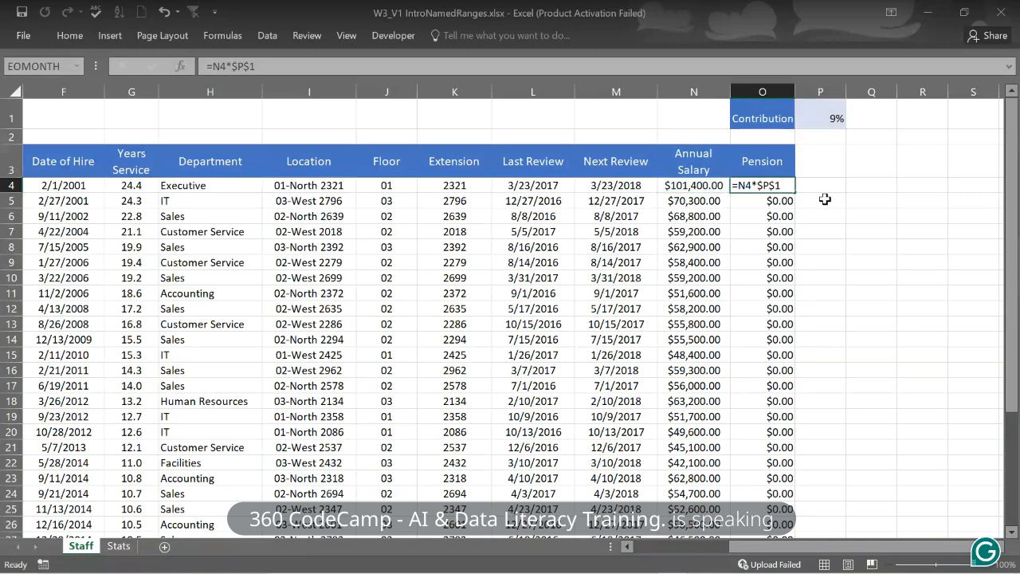
{"action": "key", "text": "Return"}
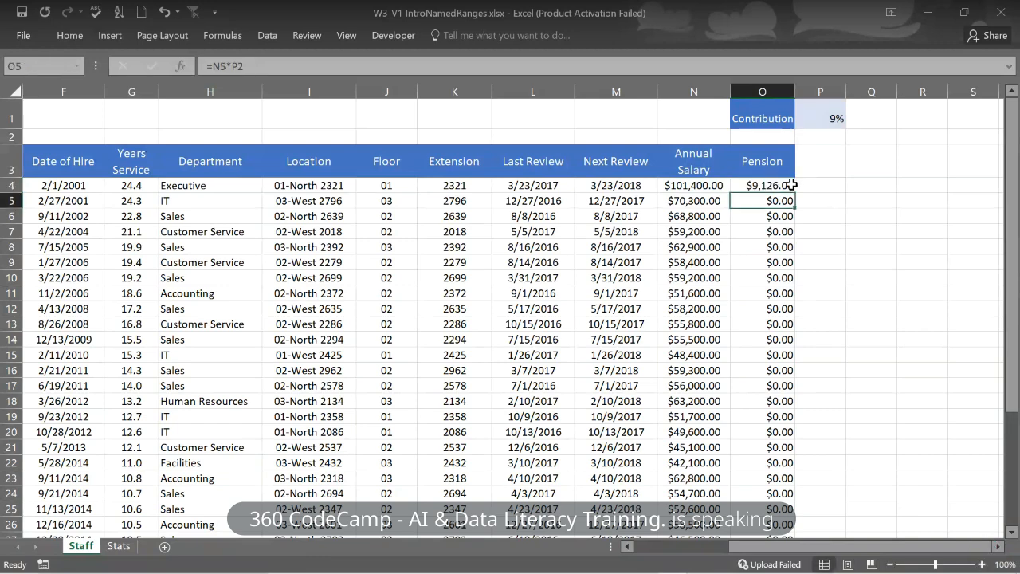
{"action": "left_click", "coordinate": [788, 185]}
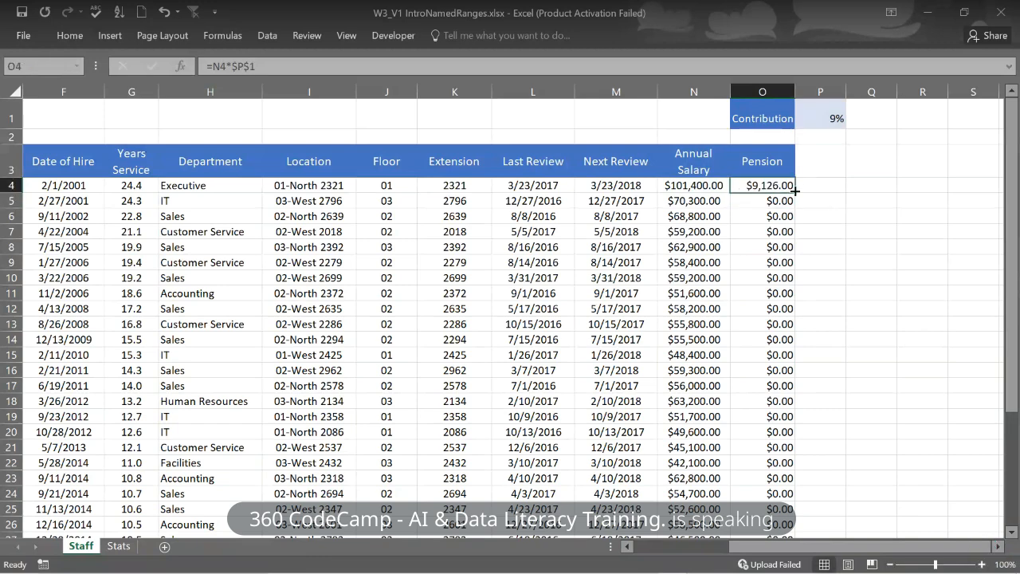
{"action": "double_click", "coordinate": [795, 191]}
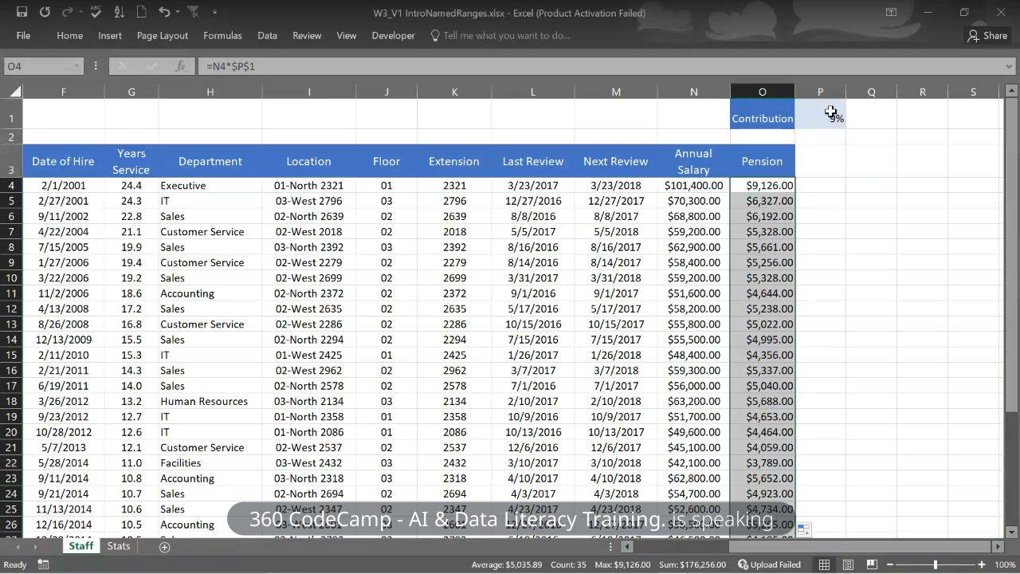
{"action": "left_click", "coordinate": [774, 204]}
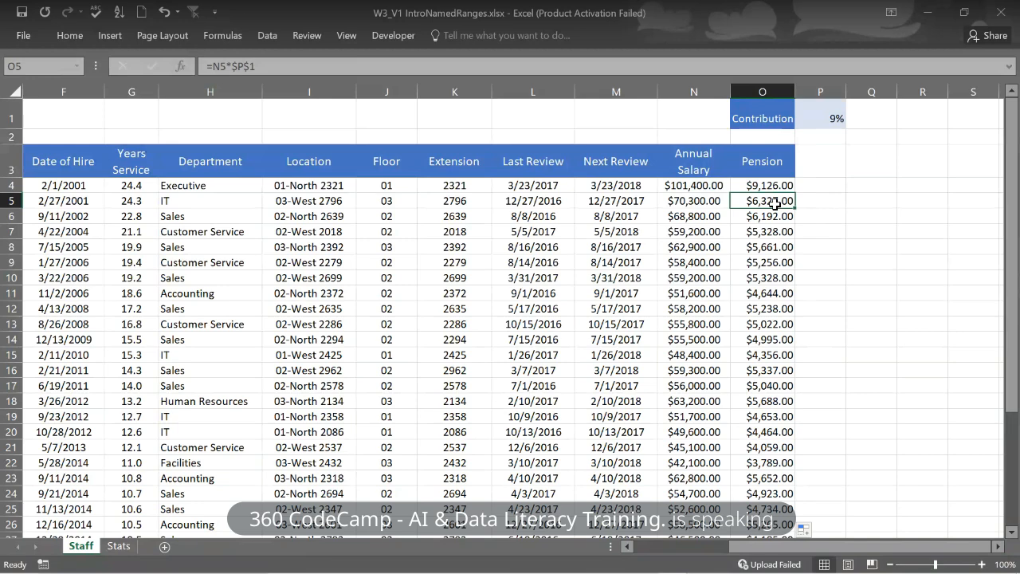
{"action": "double_click", "coordinate": [768, 205]}
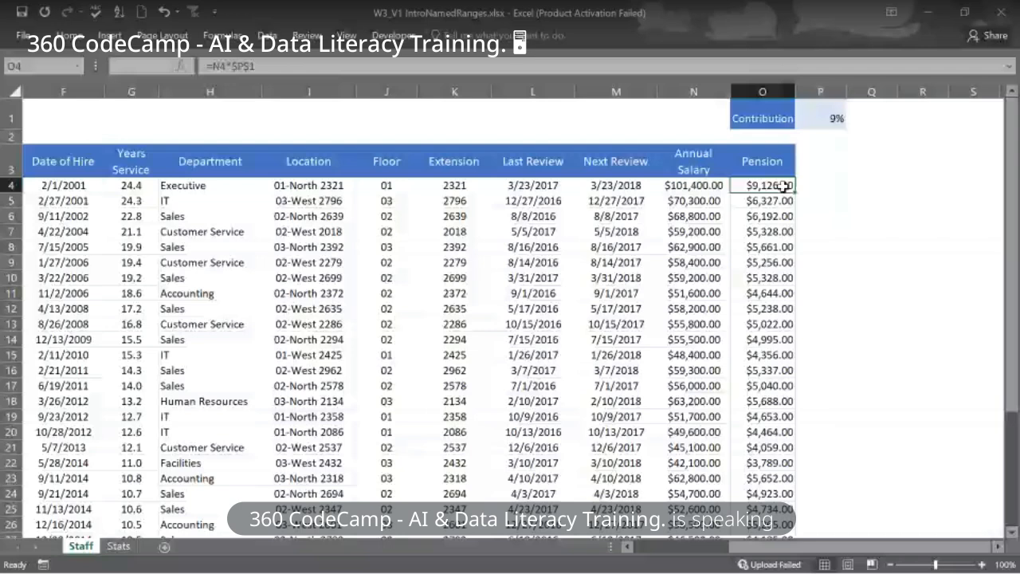
- Select cell P1 holding the 9% contribution rate
{"action": "left_click", "coordinate": [834, 116]}
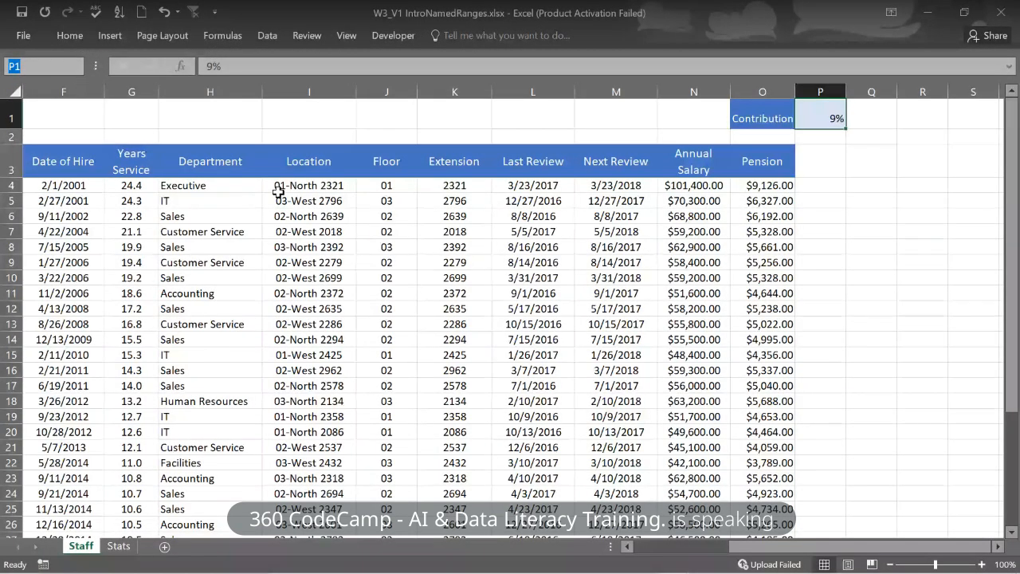
- Type pension_rate into the Name Box to name cell P1
{"action": "left_click", "coordinate": [835, 115]}
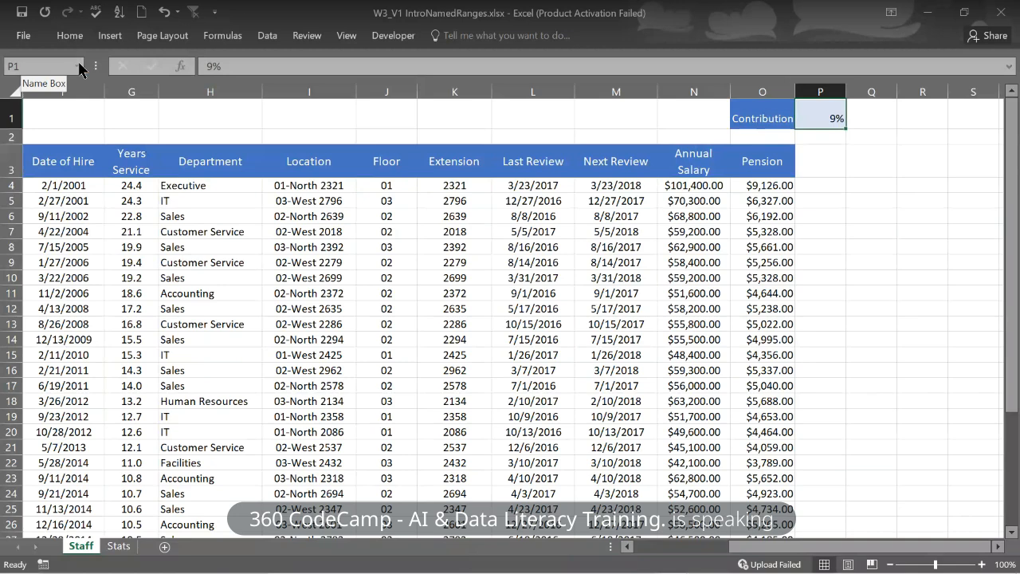
{"action": "left_click", "coordinate": [26, 62]}
{"action": "type", "text": "pen"}
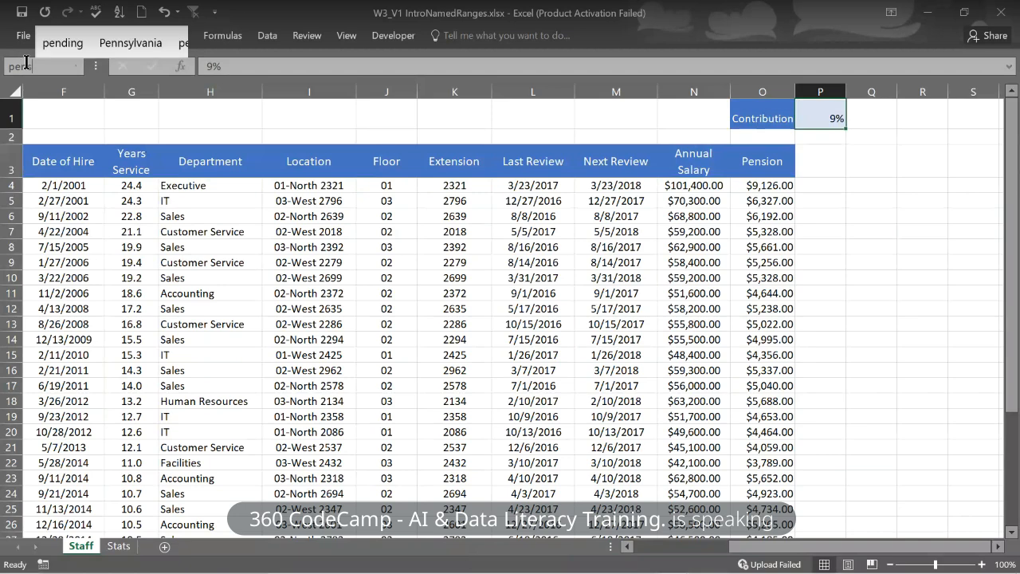
{"action": "type", "text": "sion"}
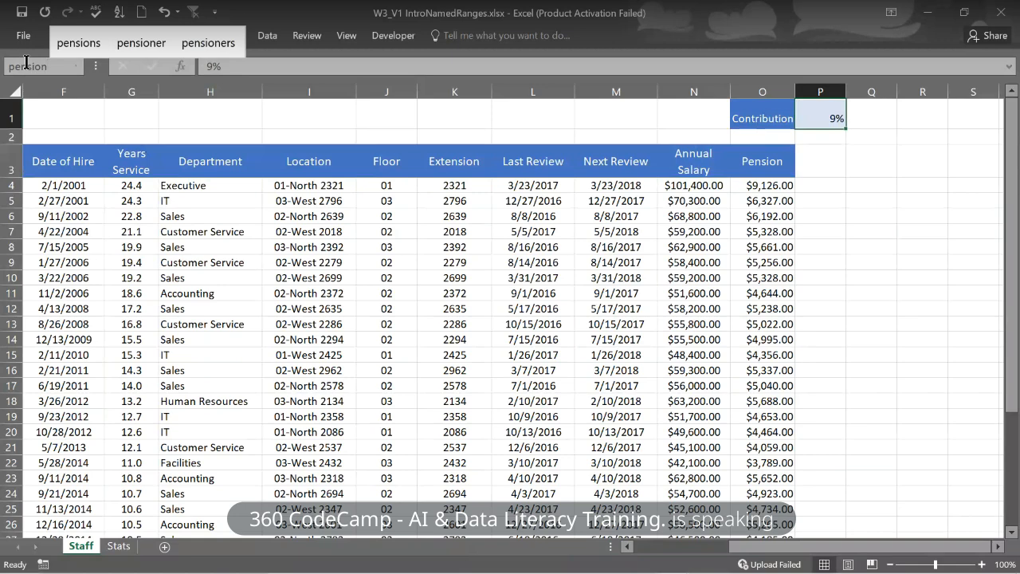
{"action": "type", "text": "_"}
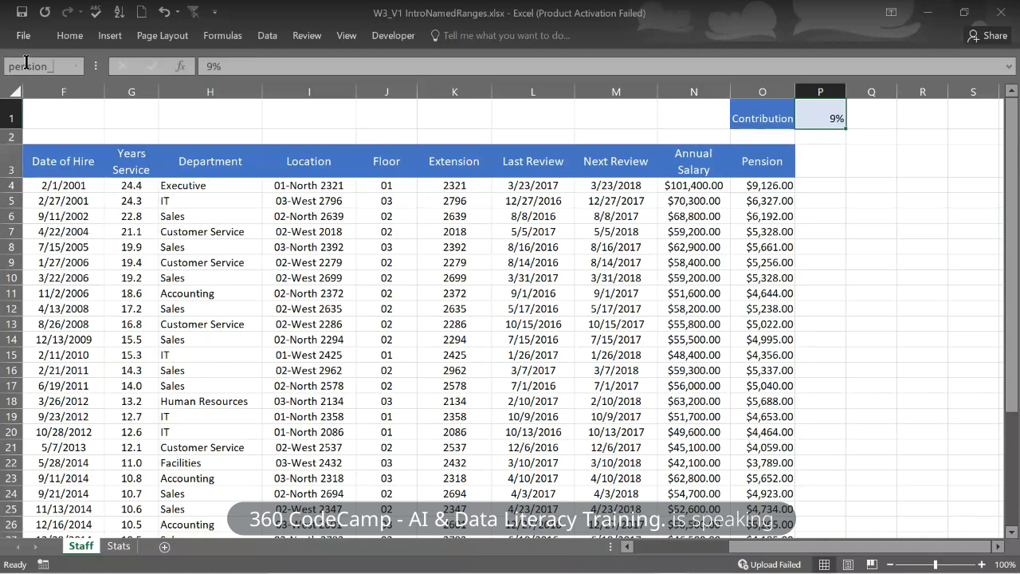
{"action": "type", "text": "rate"}
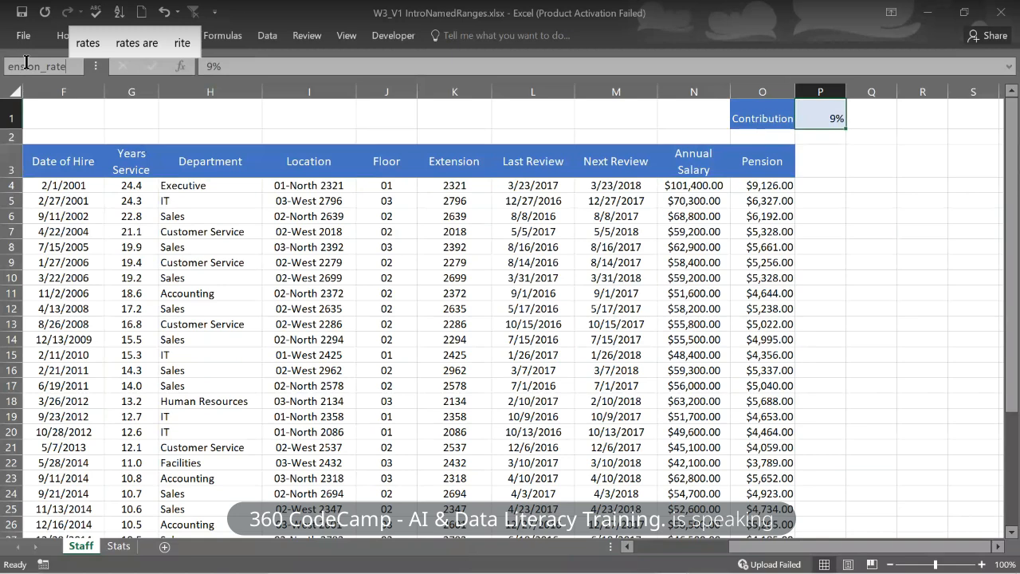
{"action": "key", "text": "Return"}
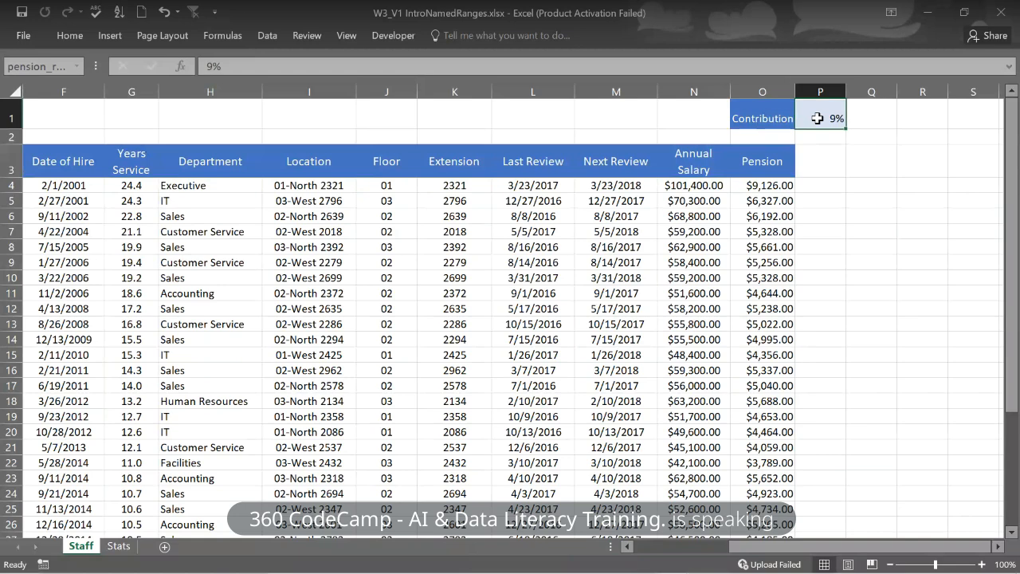
- Check the pension_rate name in the Name Box, briefly editing it, then return to O4
{"action": "left_click", "coordinate": [64, 67]}
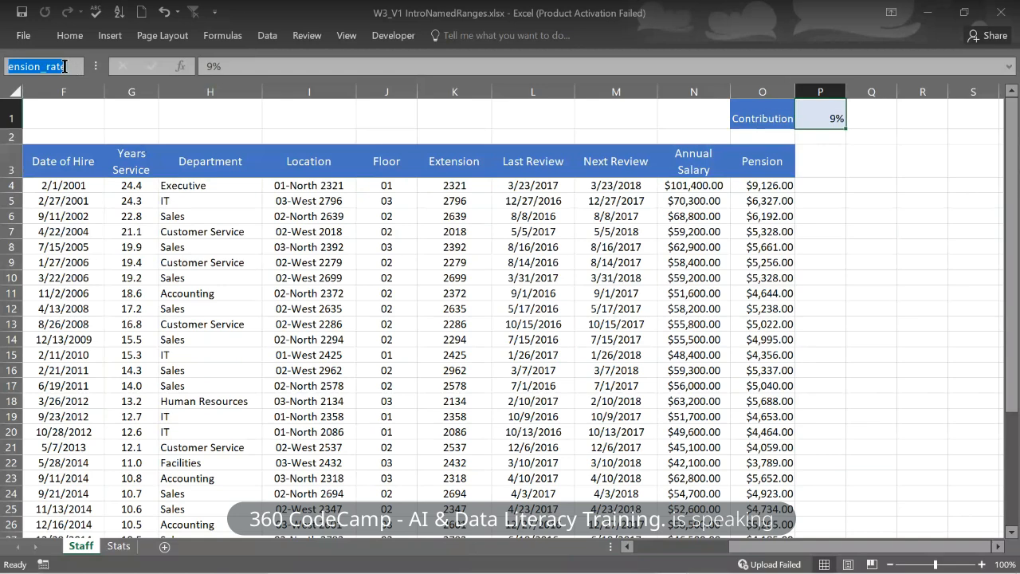
{"action": "left_click", "coordinate": [65, 67]}
{"action": "key", "text": "BackSpace"}
{"action": "key", "text": "BackSpace"}
{"action": "key", "text": "BackSpace"}
{"action": "key", "text": "BackSpace"}
{"action": "key", "text": "BackSpace"}
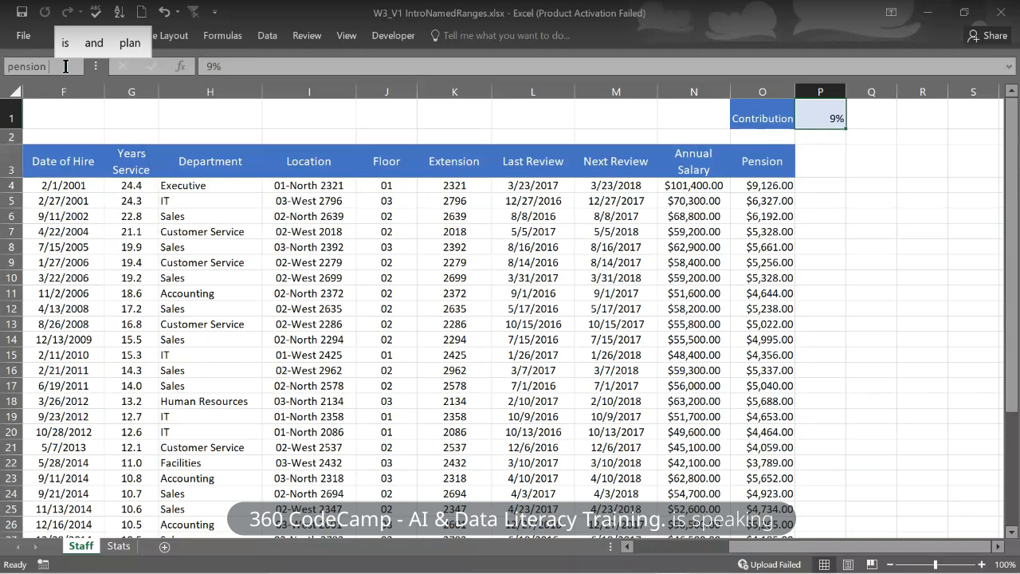
{"action": "key", "text": "BackSpace"}
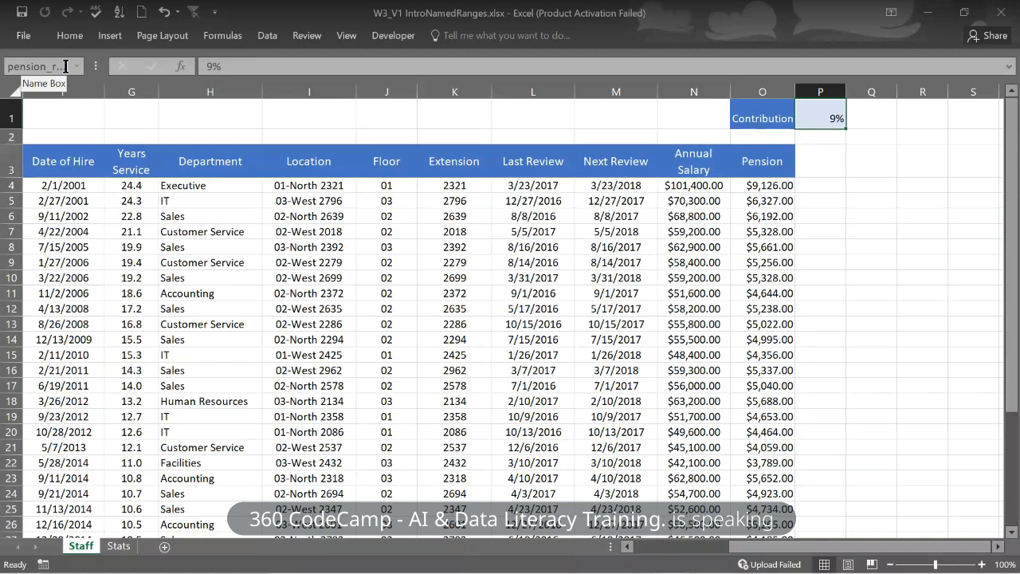
{"action": "left_click", "coordinate": [768, 185]}
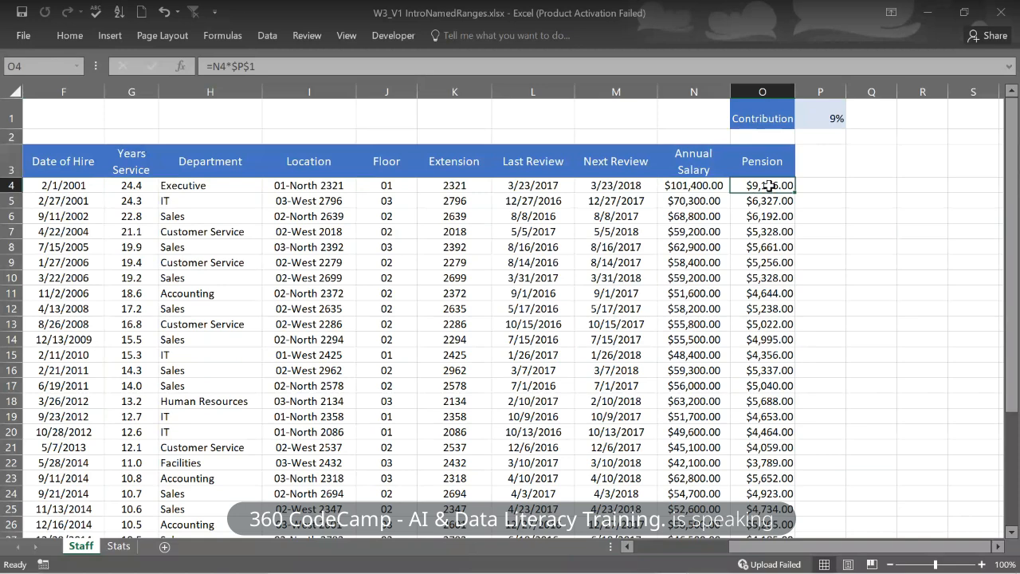
- Jump to P1 by choosing pension_rate from the Name Box dropdown, again after checking O5
{"action": "left_click", "coordinate": [78, 67]}
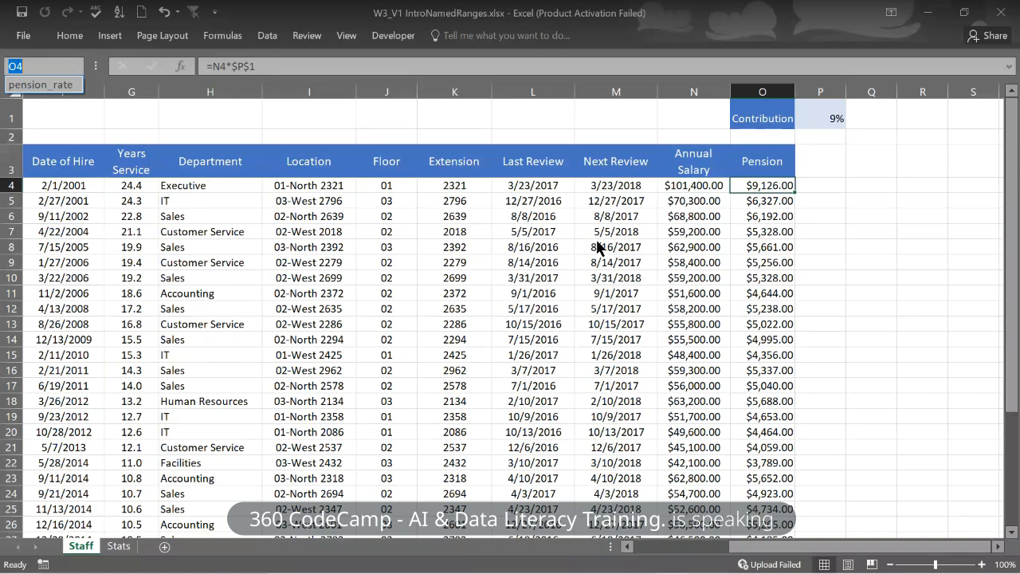
{"action": "left_click", "coordinate": [45, 84]}
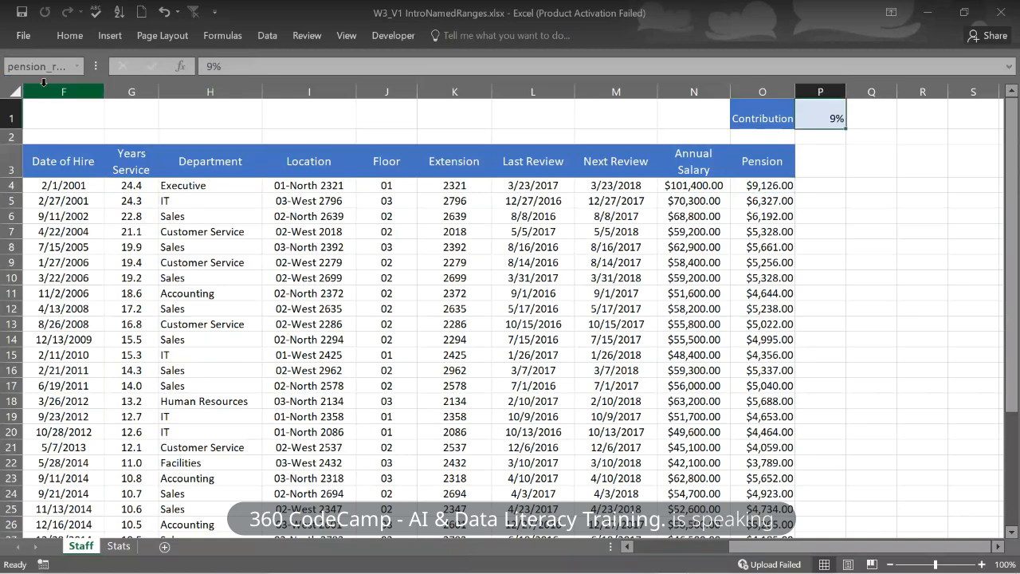
{"action": "left_click", "coordinate": [827, 200]}
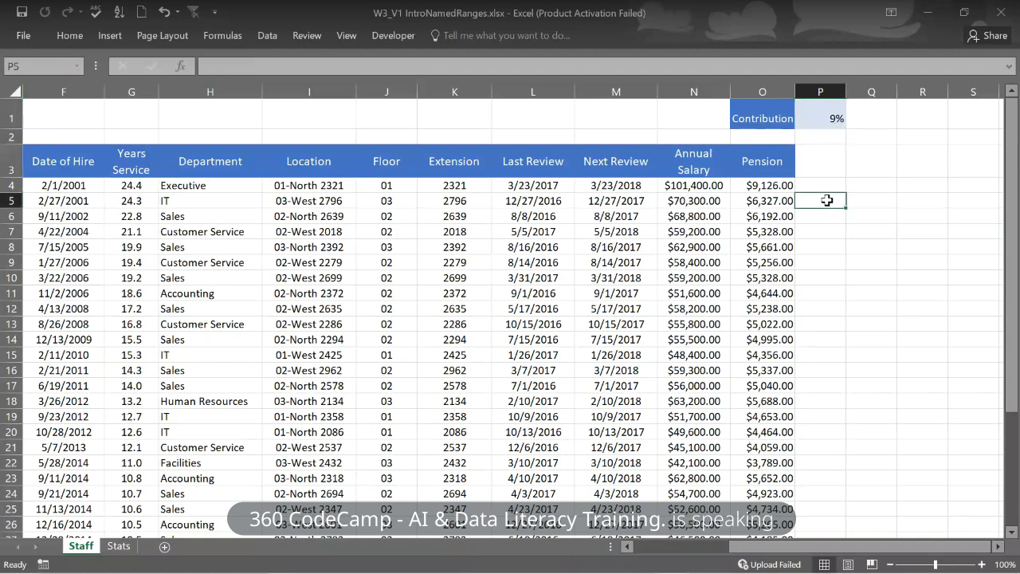
{"action": "left_click", "coordinate": [764, 199]}
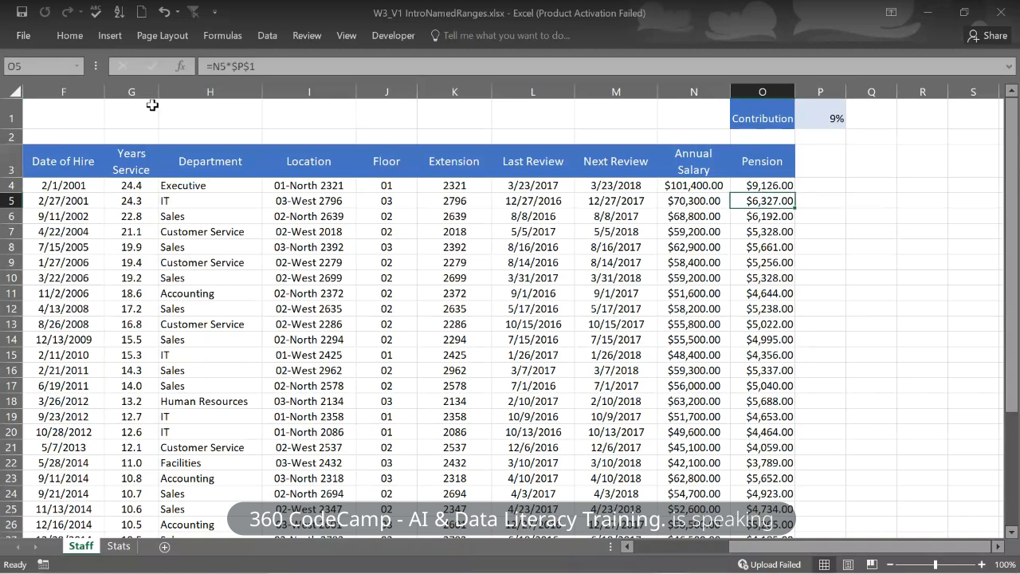
{"action": "left_click", "coordinate": [77, 68]}
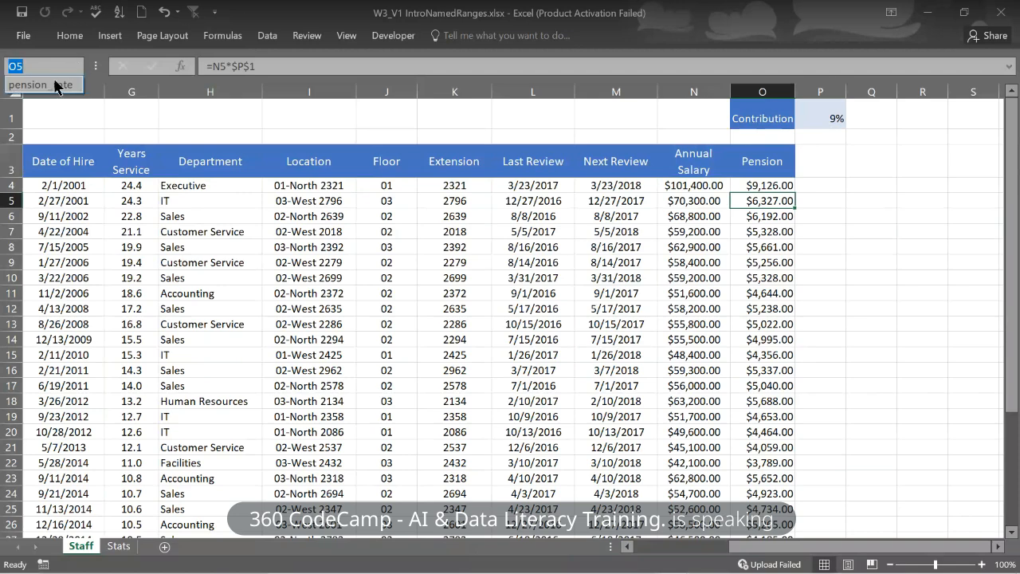
{"action": "left_click", "coordinate": [56, 84]}
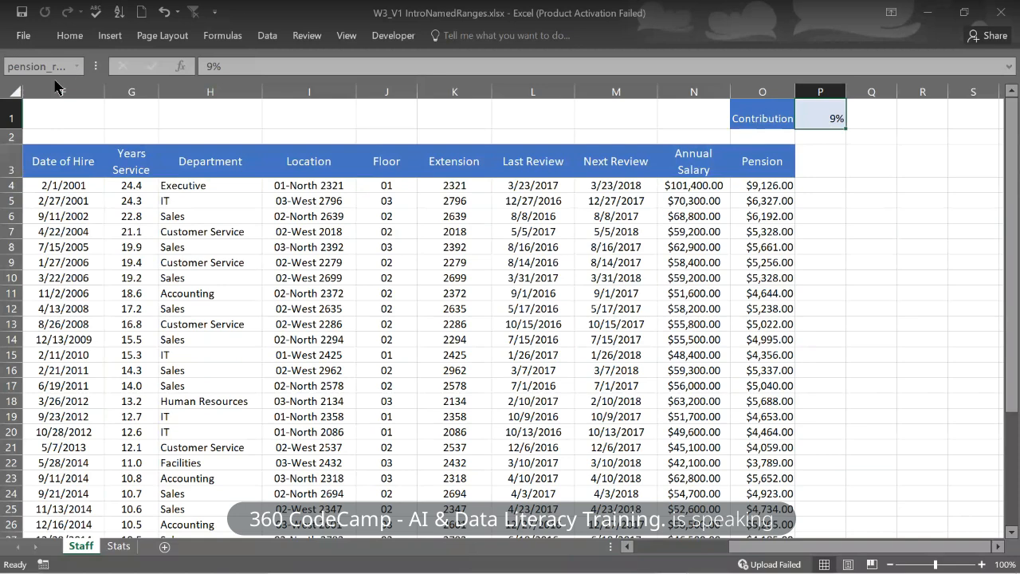
{"action": "left_click", "coordinate": [780, 188]}
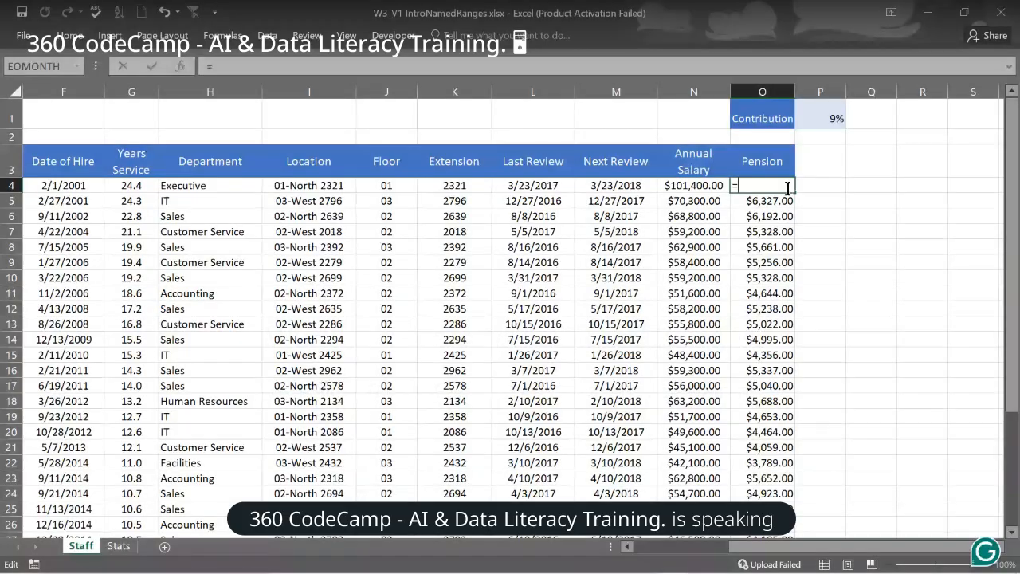
- Enter =N4*pension_rate in O4 so it returns $9,126.00
{"action": "left_click", "coordinate": [709, 189]}
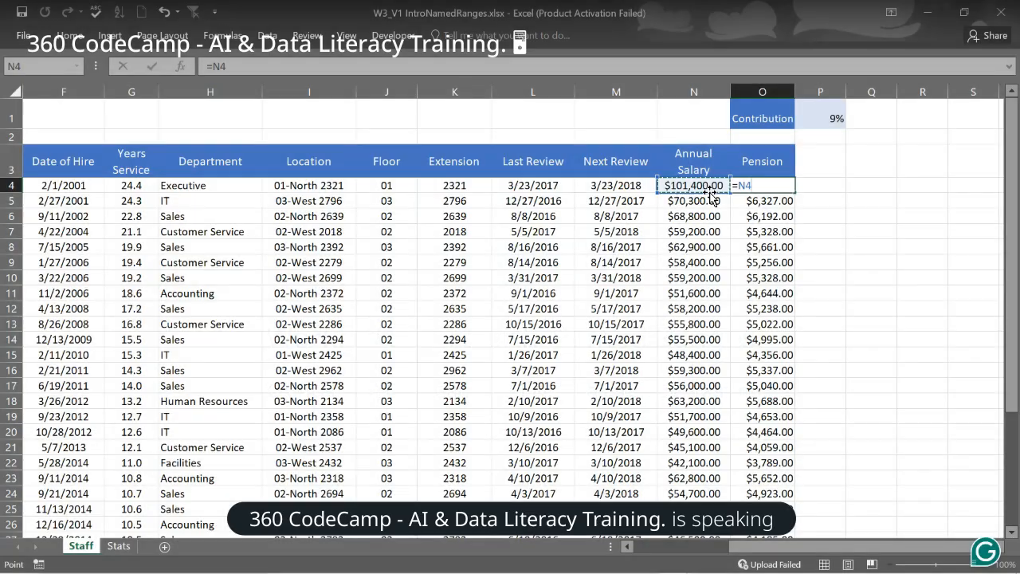
{"action": "type", "text": "*"}
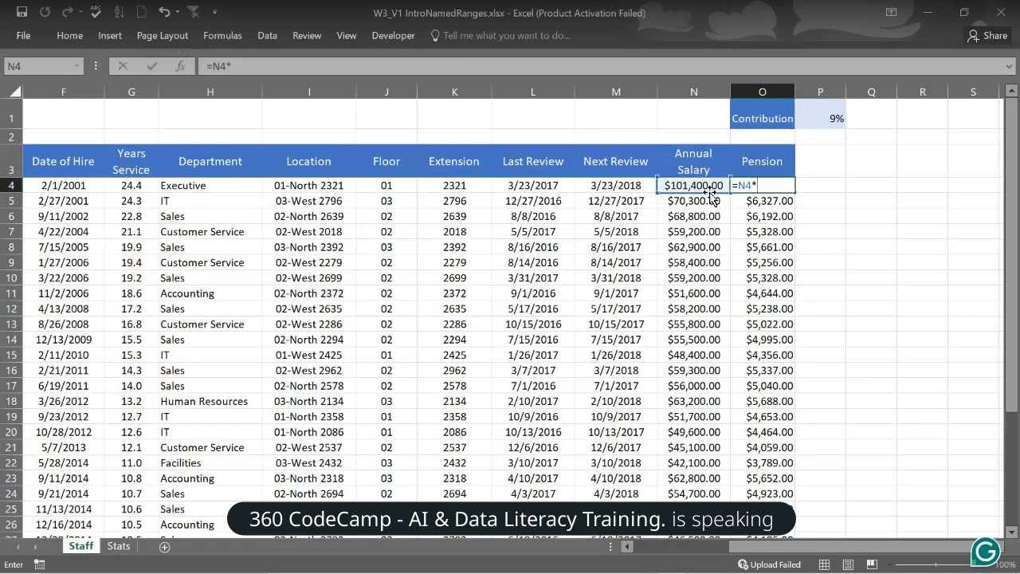
{"action": "type", "text": "pension_rate"}
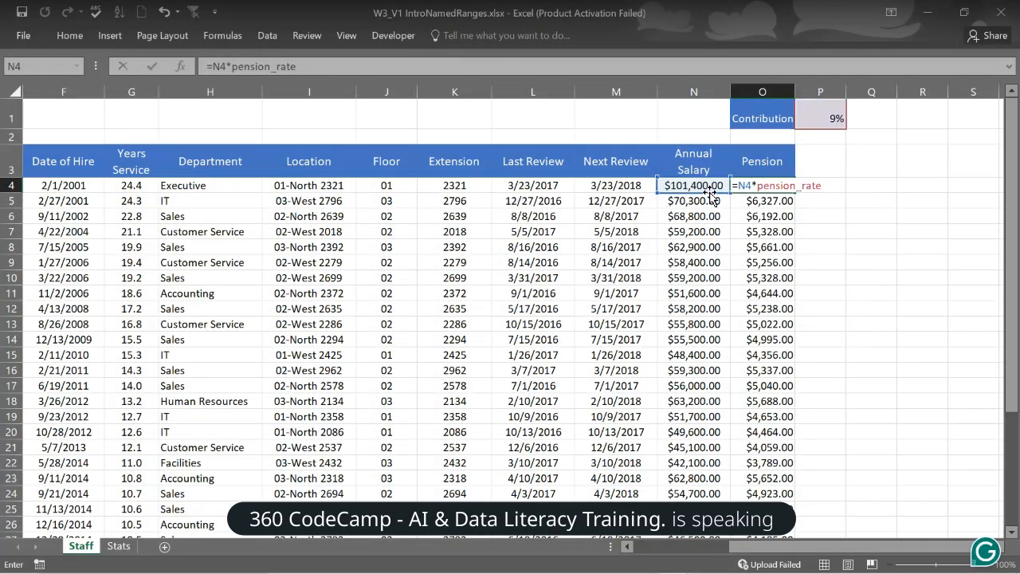
{"action": "key", "text": "Return"}
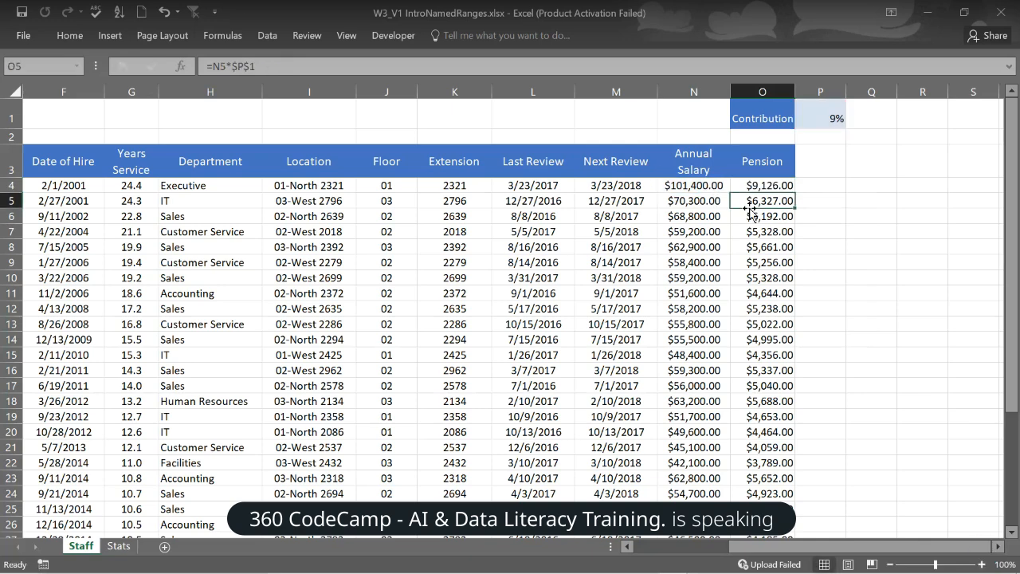
- AutoFill O4's =N4*pension_rate formula down to O38 and check O5's formula
{"action": "left_click", "coordinate": [786, 186]}
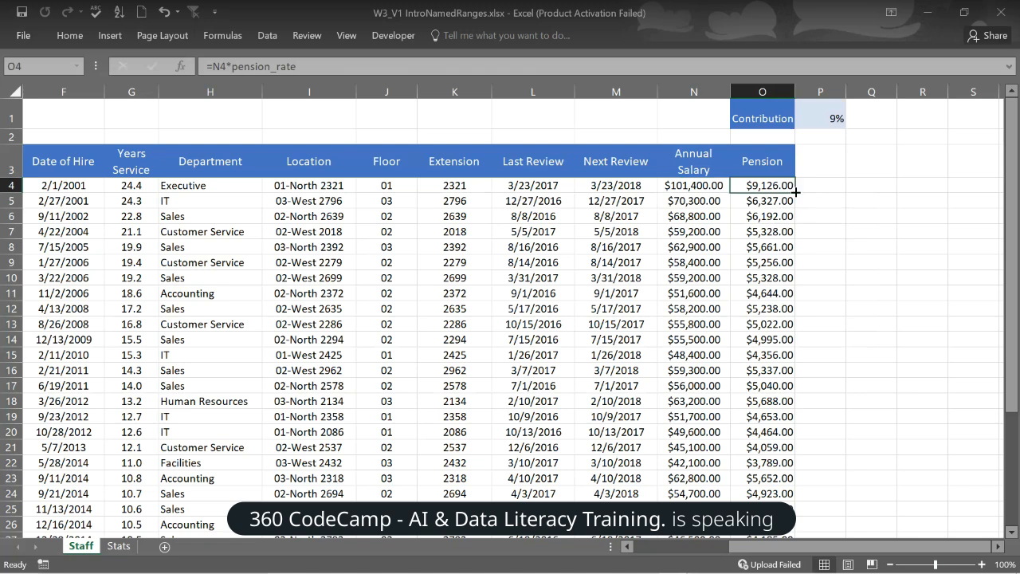
{"action": "double_click", "coordinate": [795, 191]}
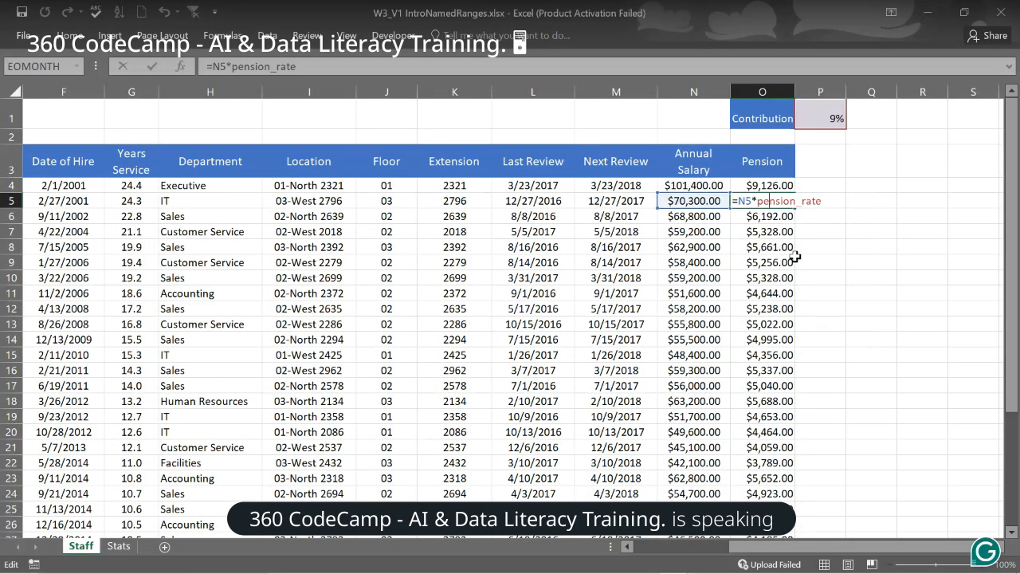
{"action": "left_click", "coordinate": [785, 186]}
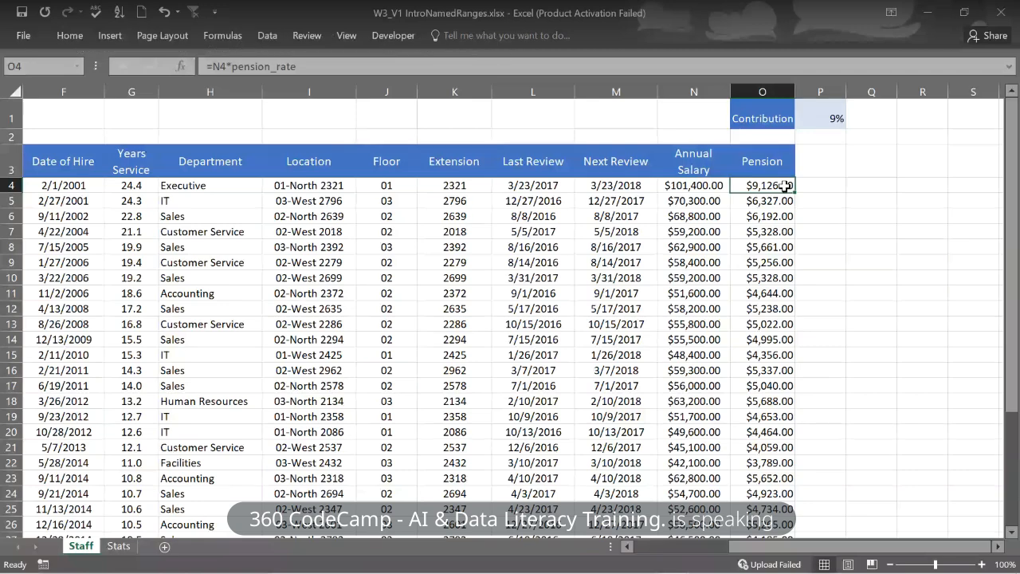
{"action": "left_click", "coordinate": [863, 188]}
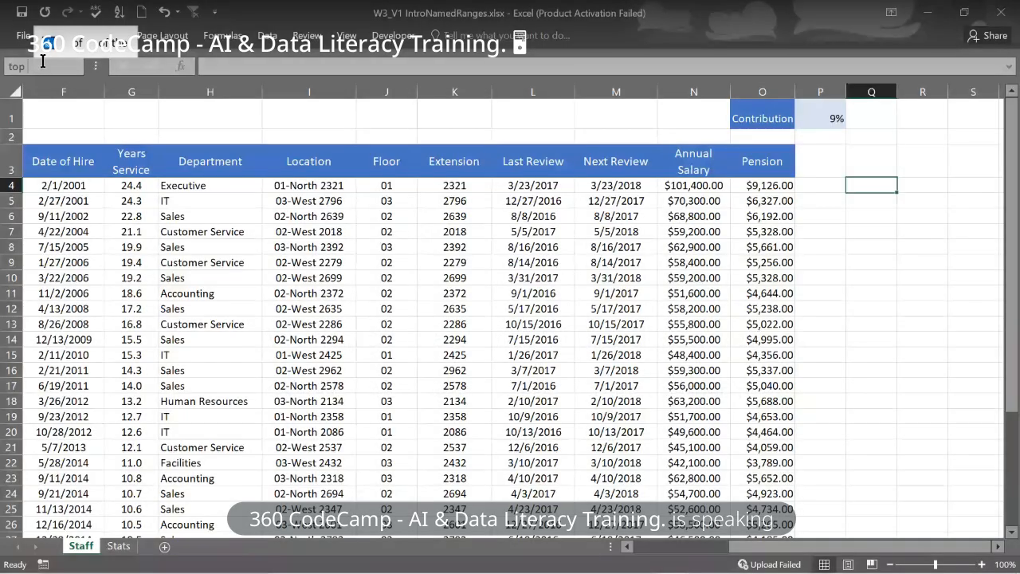
{"action": "type", "text": "top t"}
{"action": "key", "text": "BackSpace"}
{"action": "type", "text": "fiv"}
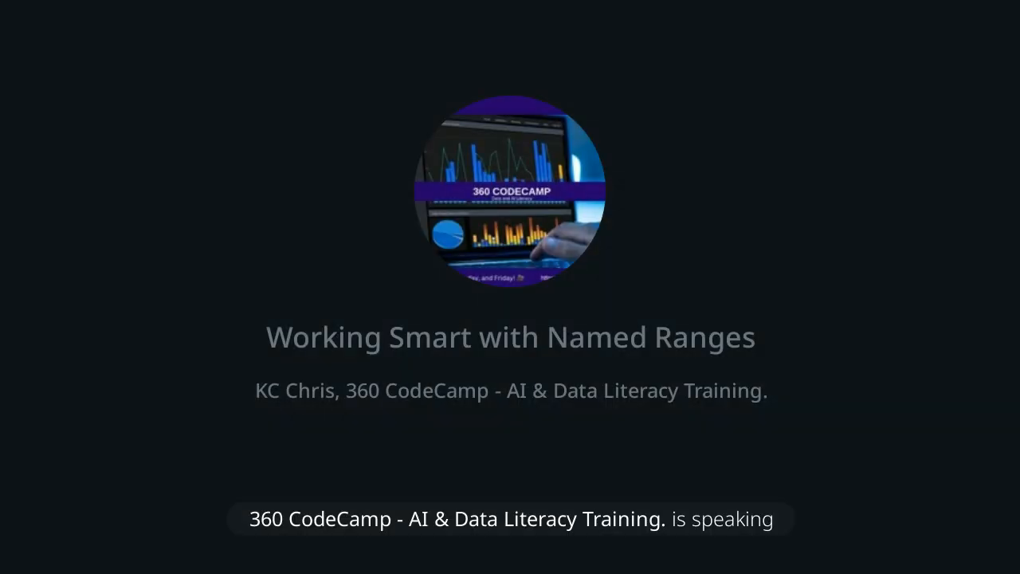
{"action": "key", "text": "Return"}
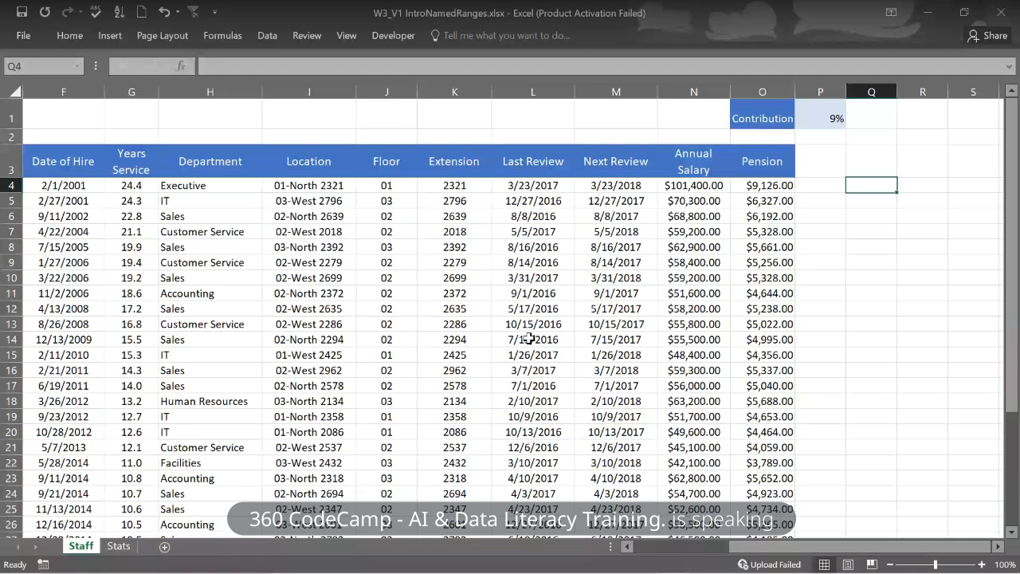
- Jump to cell USA2016 by entering it in the Name Box
{"action": "left_click", "coordinate": [28, 65]}
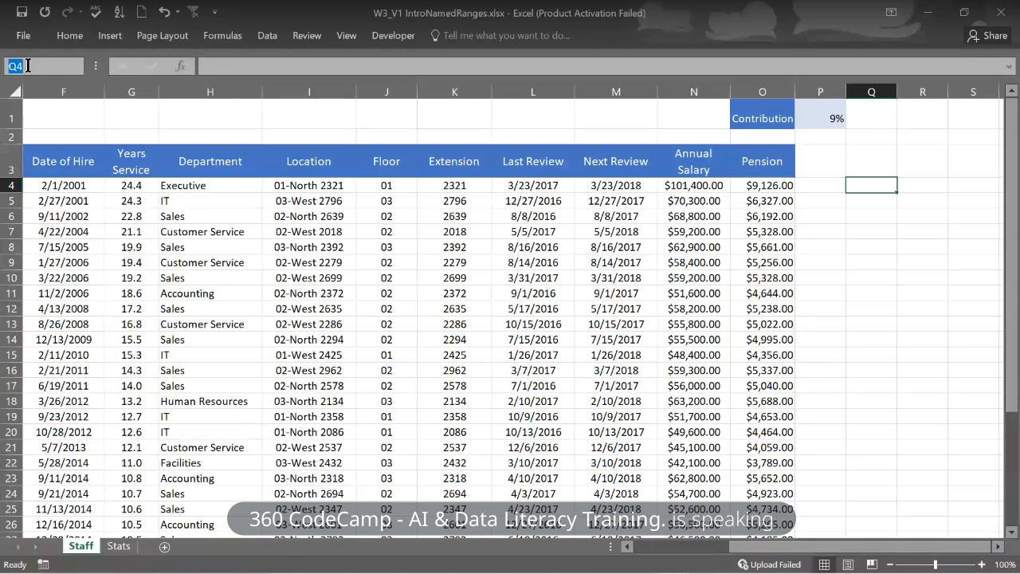
{"action": "type", "text": "USA"}
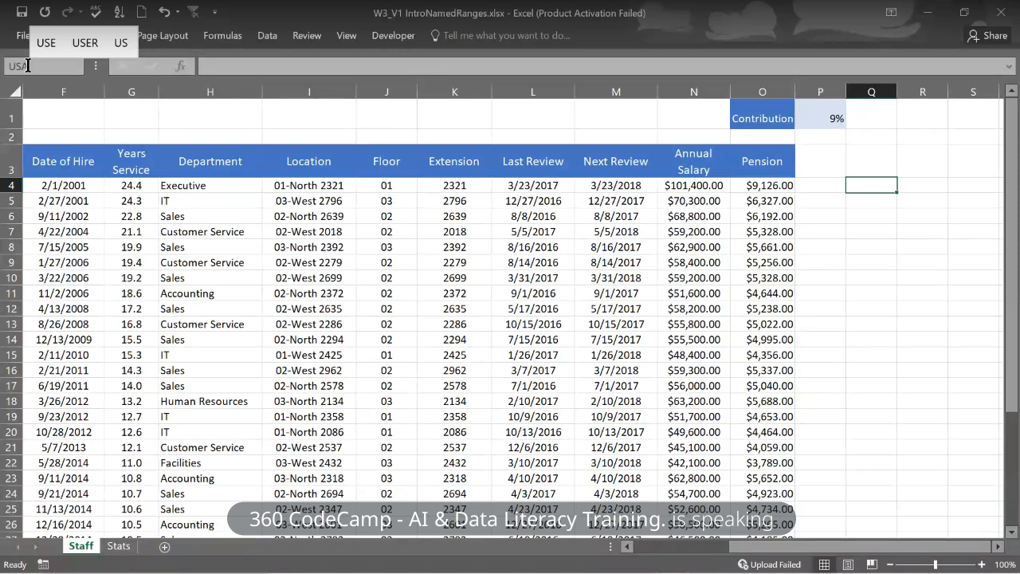
{"action": "type", "text": "2"}
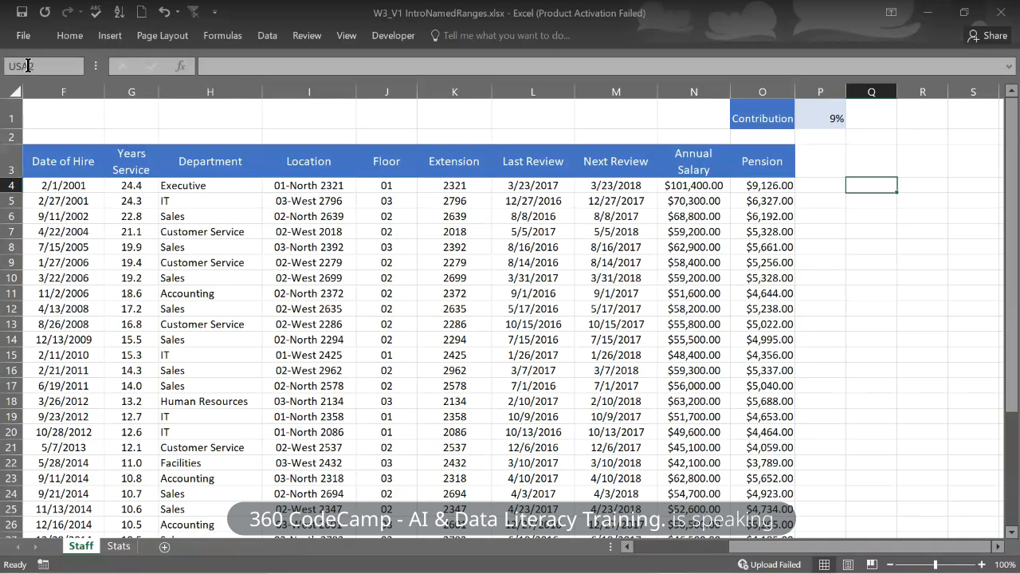
{"action": "type", "text": "016"}
{"action": "key", "text": "Return"}
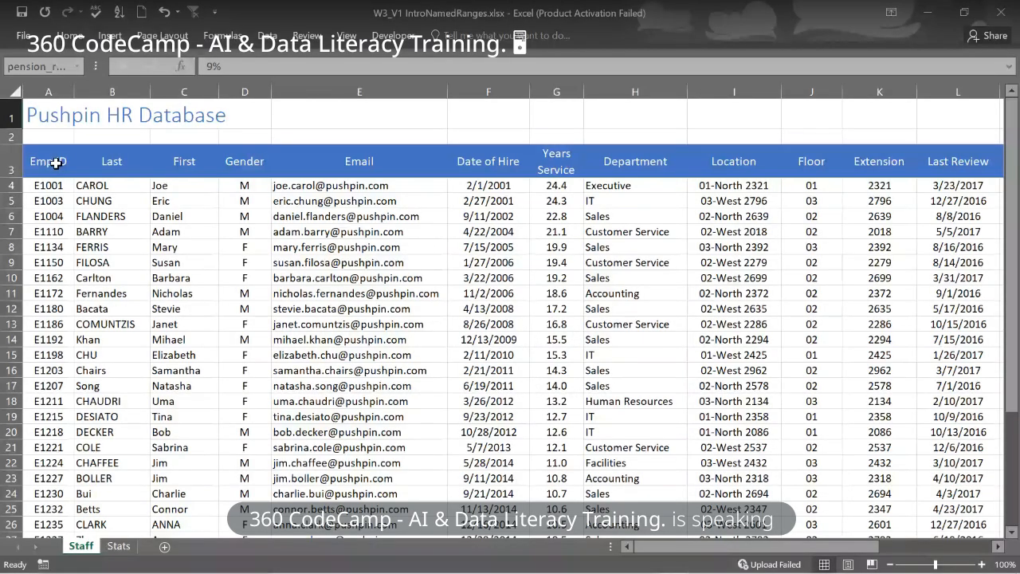
- Select the Emp ID cells A4:A38 and enter the name EmpID in the Name Box
{"action": "left_click", "coordinate": [47, 186]}
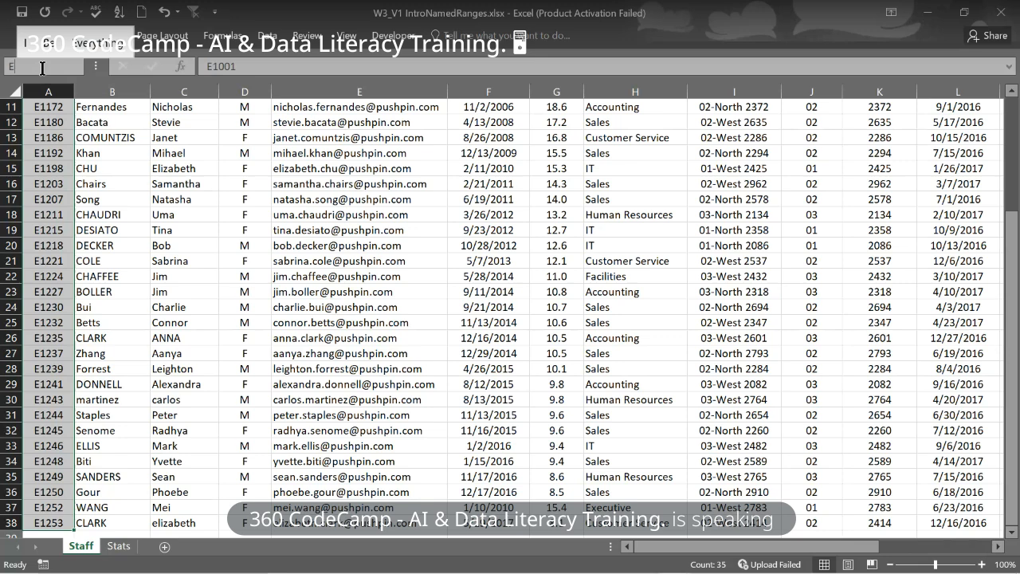
{"action": "type", "text": "mp"}
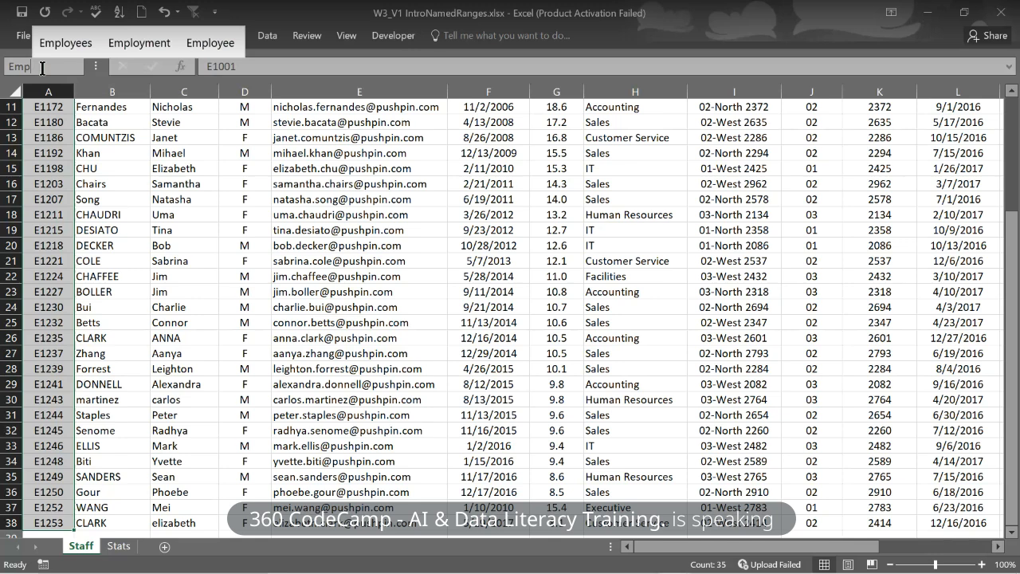
{"action": "type", "text": "ID"}
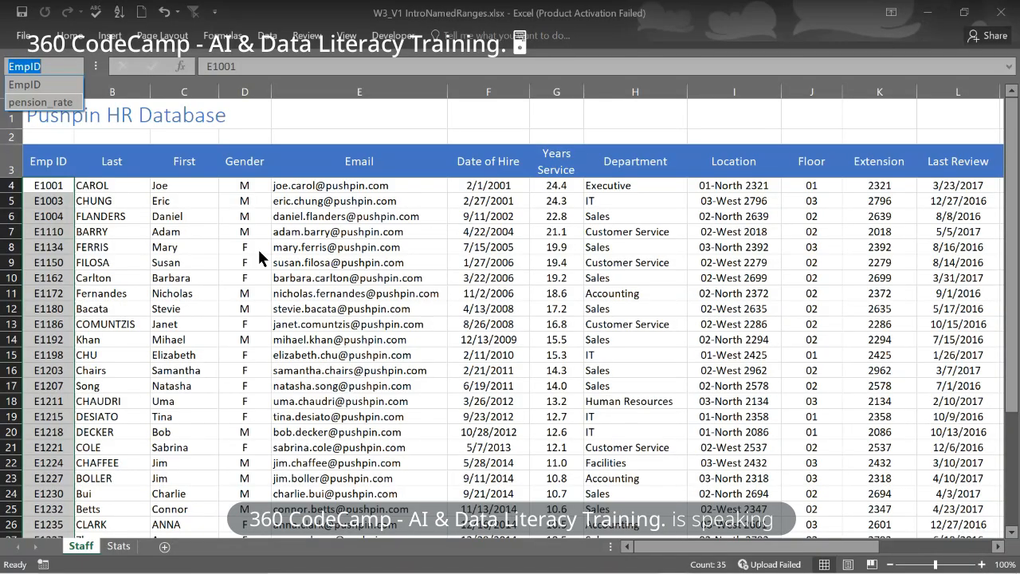
- Close the defined-names list and scroll back up toward the Email column
{"action": "key", "text": "Escape"}
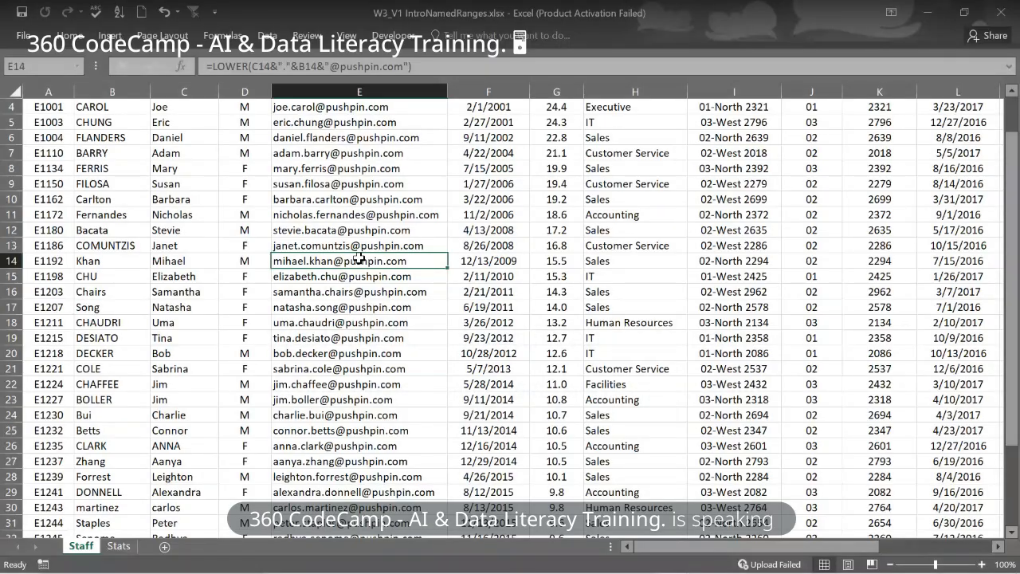
{"action": "scroll", "coordinate": [225, 366], "scroll_direction": "up", "scroll_amount": 1}
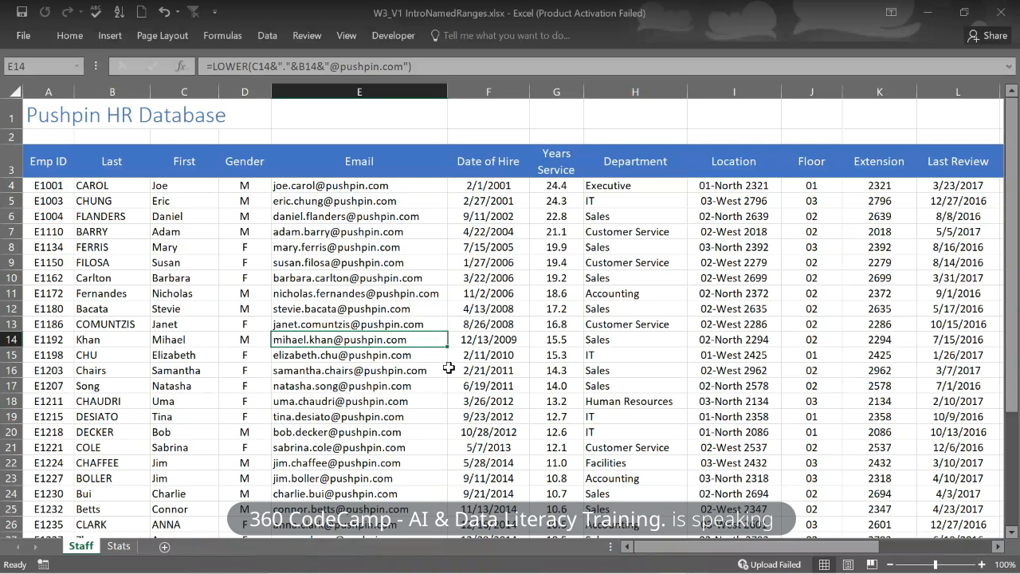
- Scroll the Staff sheet up until row 1 and the column headers show
{"action": "scroll", "coordinate": [449, 367], "scroll_direction": "up", "scroll_amount": 1}
{"action": "left_click", "coordinate": [229, 40]}
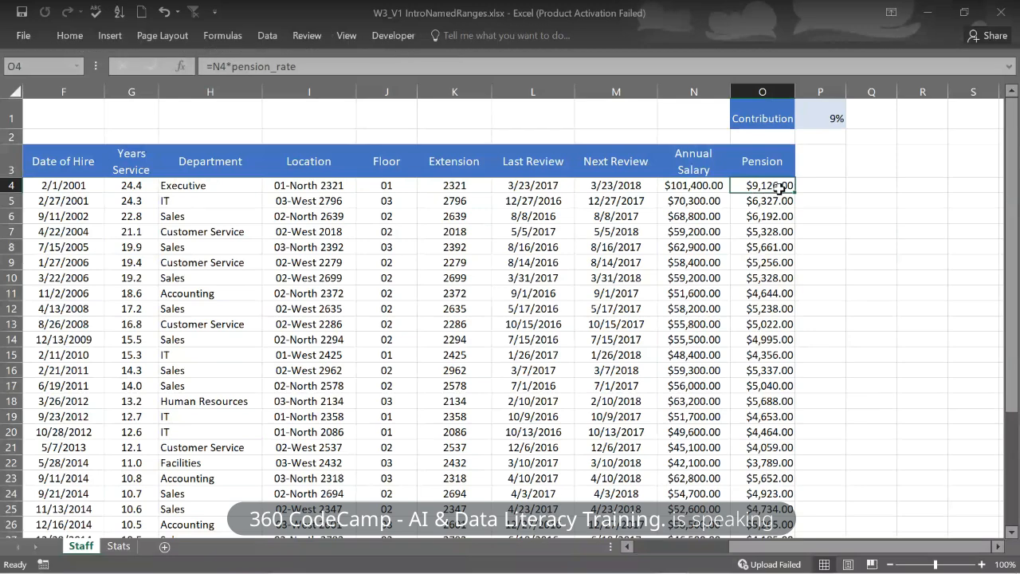
- Define the name Pension for O4:O38 (=Staff!$O$4:$O$38) and review its Scope choices
{"action": "left_click_drag", "start_coordinate": [779, 186], "coordinate": [780, 532]}
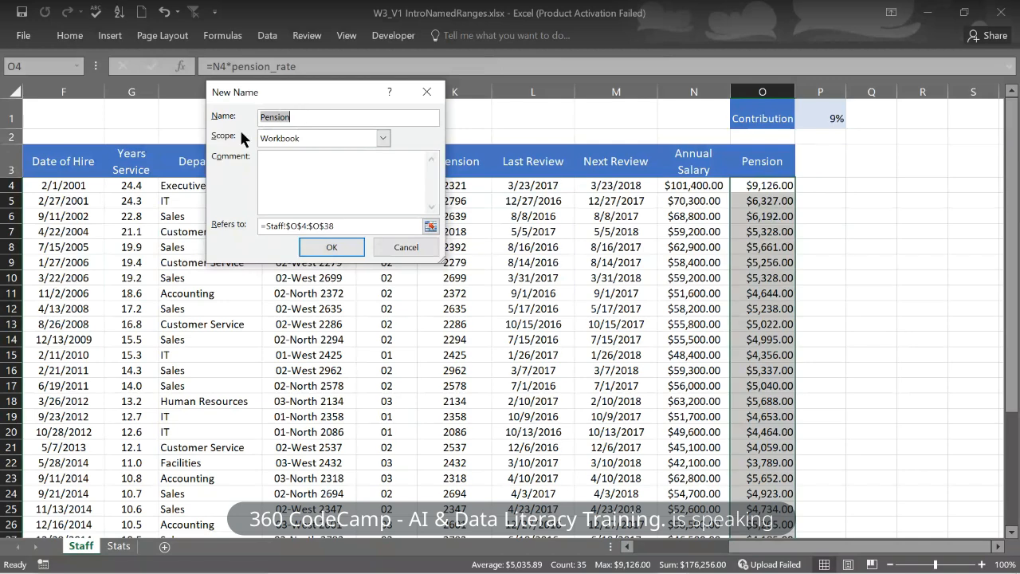
{"action": "left_click", "coordinate": [386, 137]}
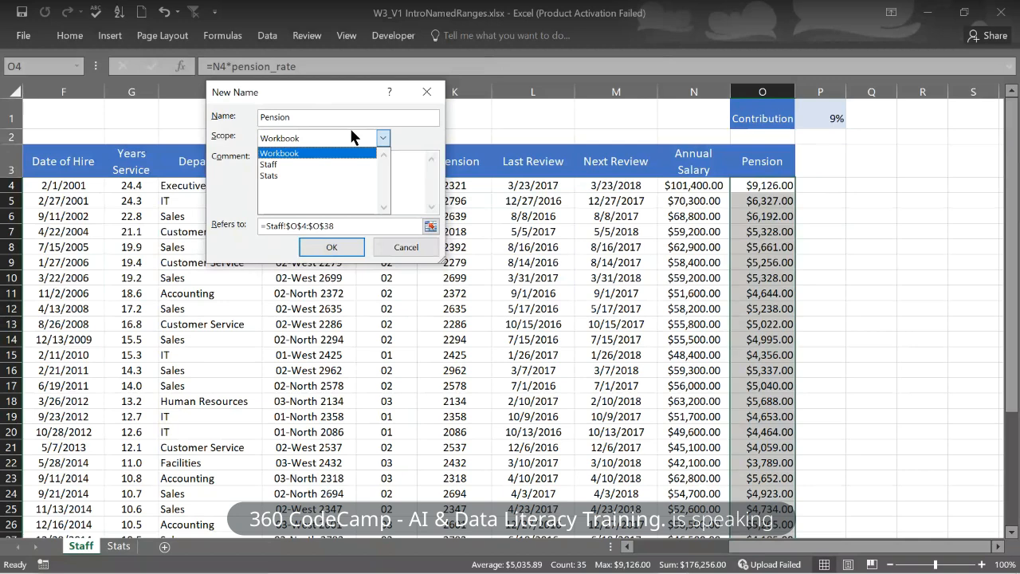
- Create Pension with Workbook scope, then list EmpID, Pension and pension_rate in the Name Box
{"action": "left_click", "coordinate": [337, 152]}
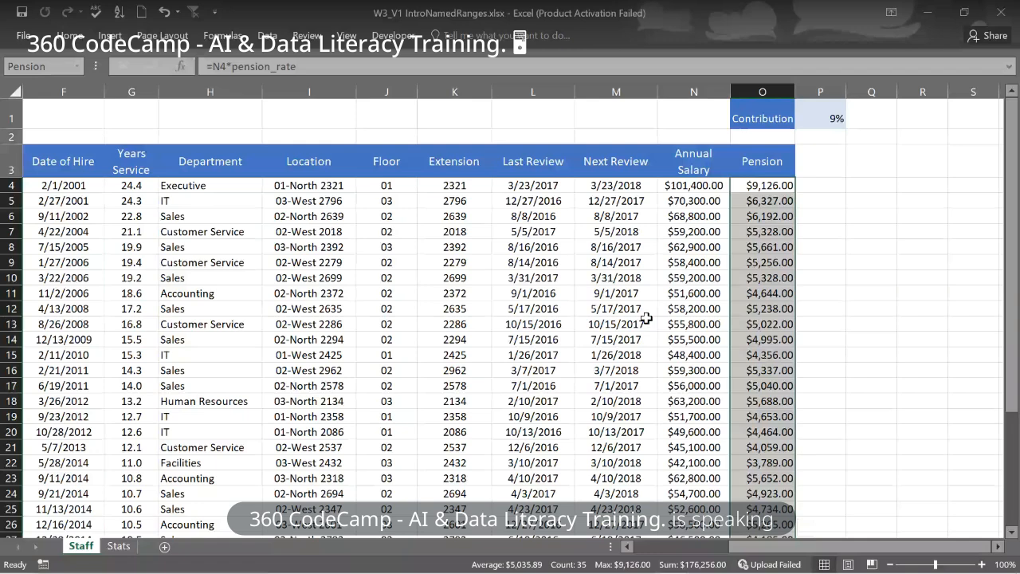
{"action": "left_click", "coordinate": [79, 67]}
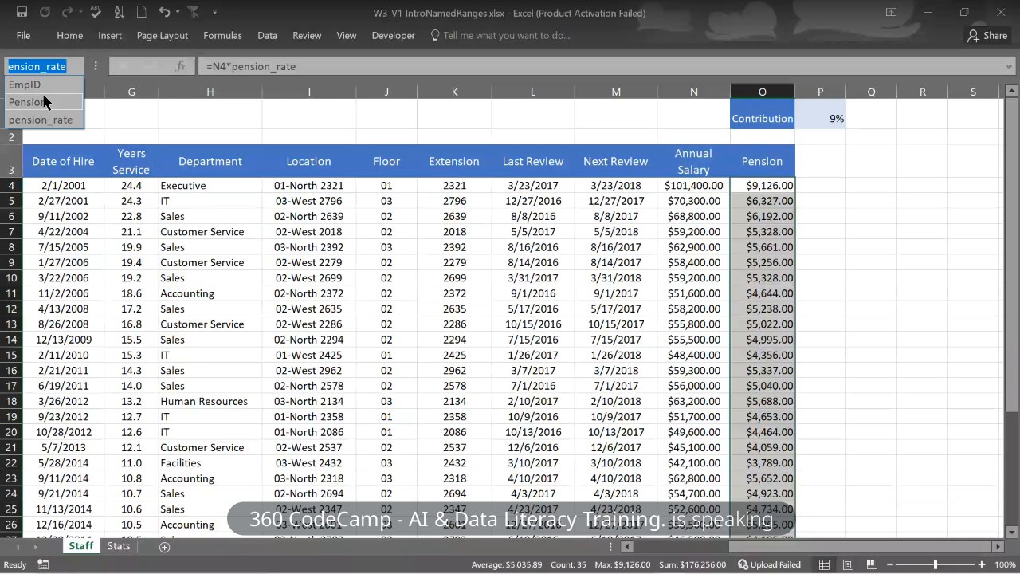
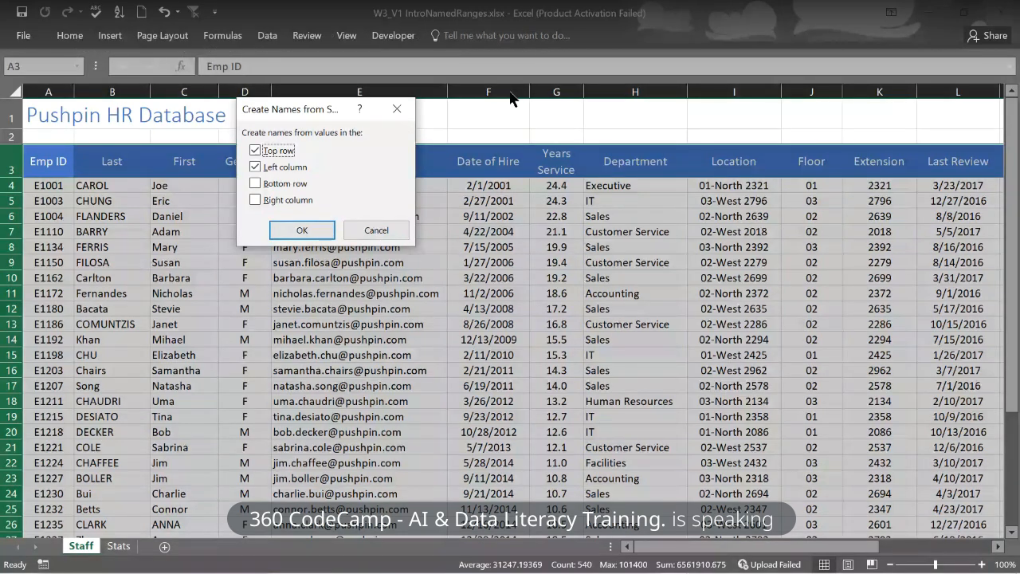
- Create names from the staff table's top header row only, with Left column unchecked
{"action": "left_click", "coordinate": [255, 168]}
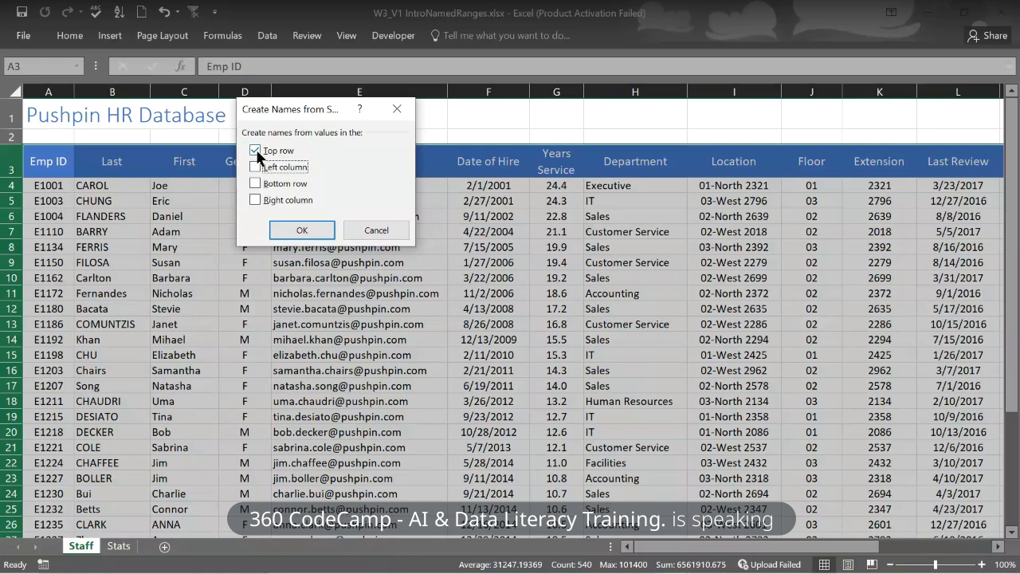
{"action": "left_click", "coordinate": [302, 232]}
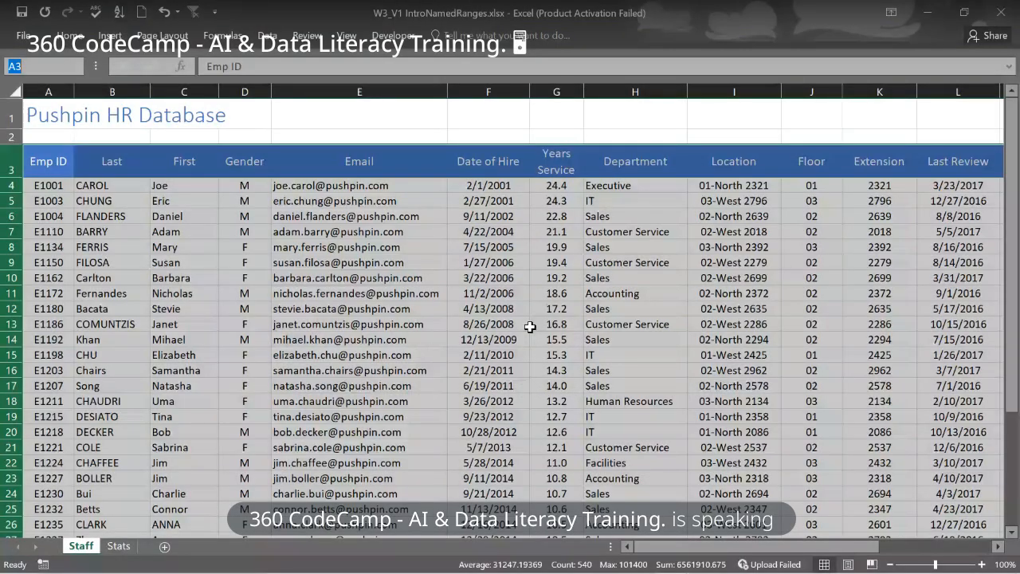
- Select cell G13, which holds a Years Service value
{"action": "left_click", "coordinate": [530, 327]}
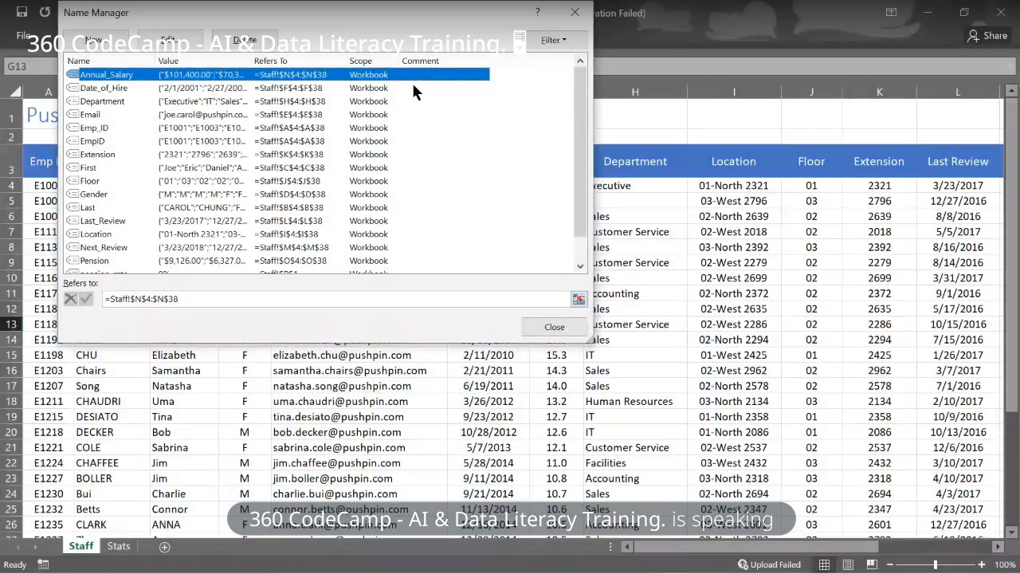
- Scroll down the Name Manager list toward Annual_Salary
{"action": "scroll", "coordinate": [416, 91], "scroll_direction": "down", "scroll_amount": 1}
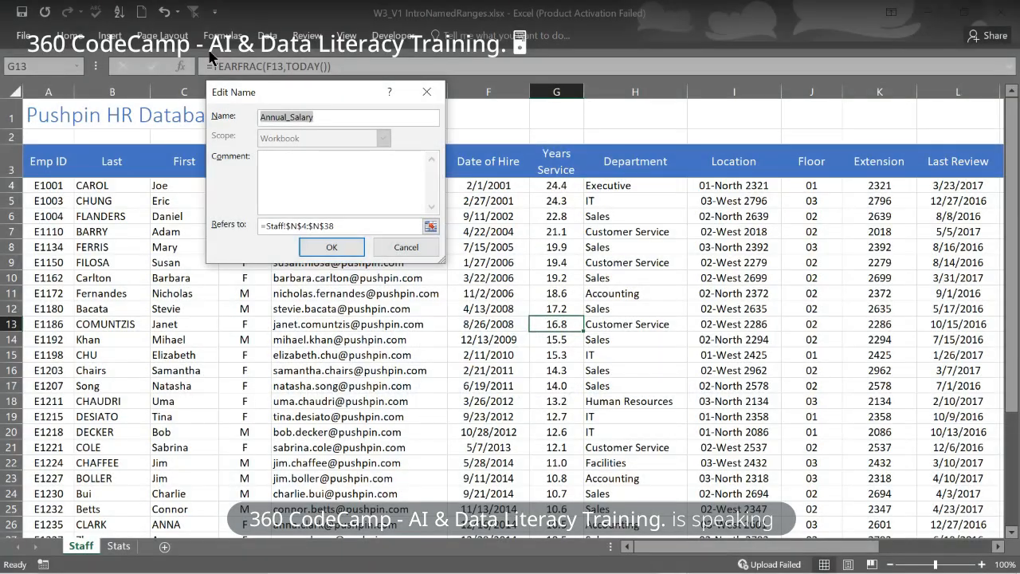
{"action": "left_click", "coordinate": [321, 114]}
{"action": "key", "text": "BackSpace"}
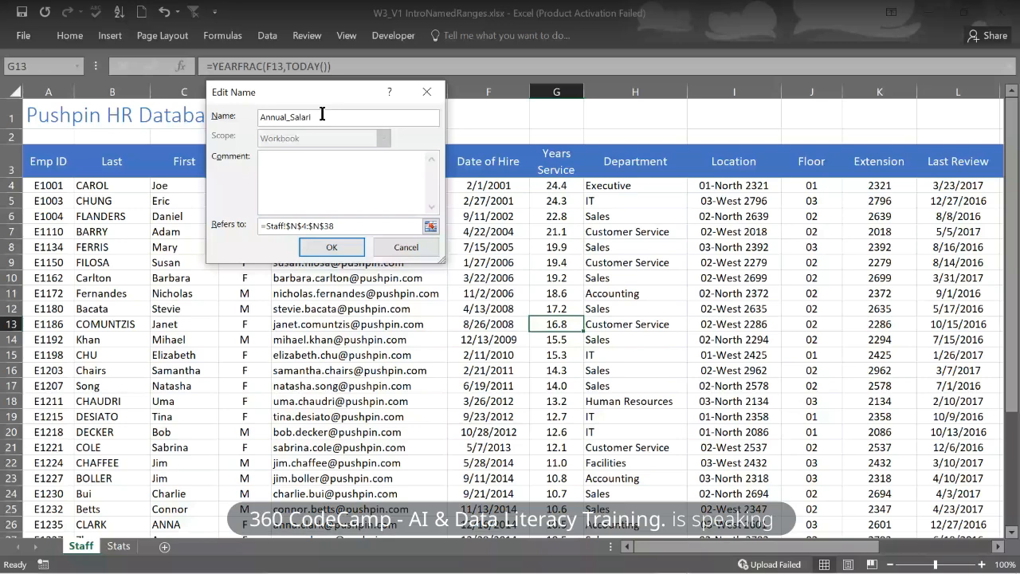
{"action": "type", "text": "ies"}
{"action": "key", "text": "BackSpace"}
{"action": "key", "text": "BackSpace"}
{"action": "key", "text": "BackSpace"}
{"action": "type", "text": "y"}
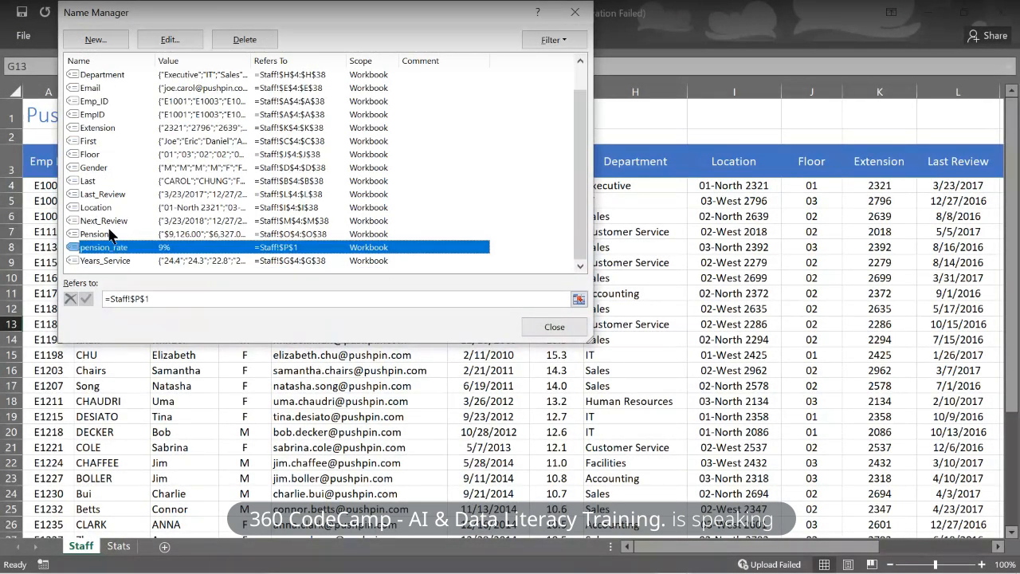
- Compare the EmpID, Email and Emp_ID ranges, leaving the duplicate EmpID selected
{"action": "left_click", "coordinate": [111, 114]}
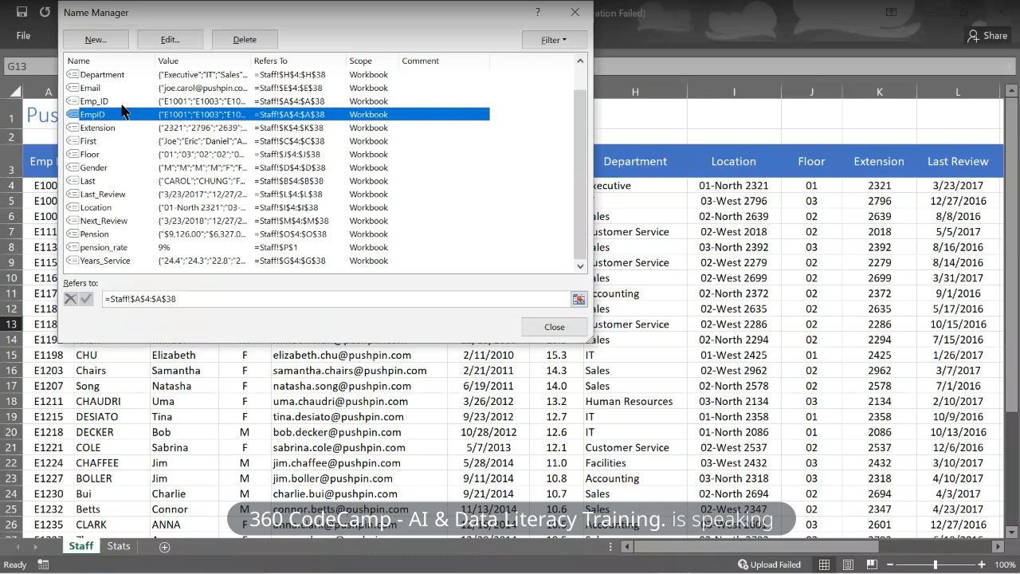
{"action": "key", "text": "Up"}
{"action": "key", "text": "Up"}
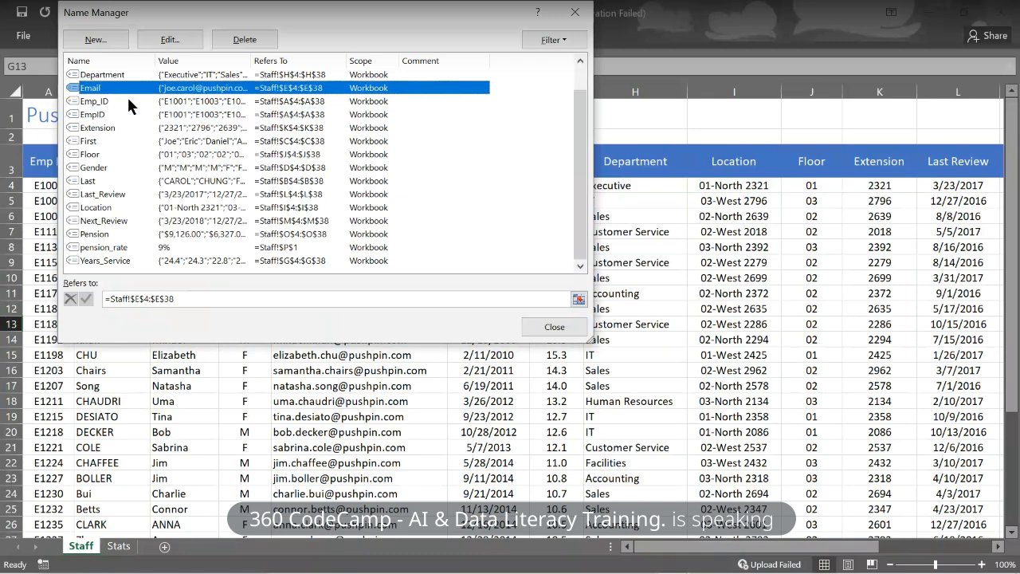
{"action": "left_click", "coordinate": [129, 103]}
{"action": "left_click", "coordinate": [125, 115]}
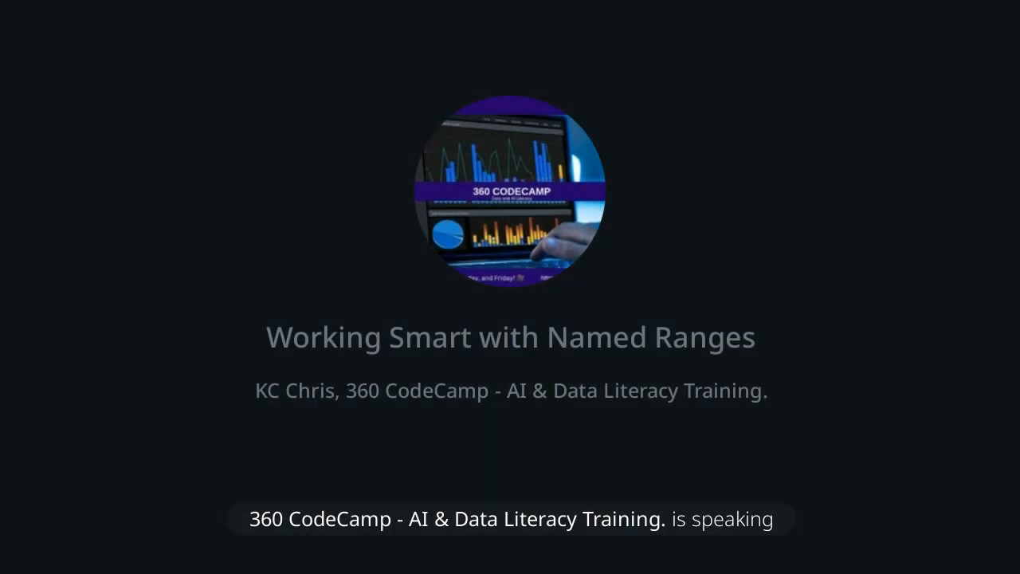
- Delete the duplicate EmpID name from Name Manager
{"action": "left_click", "coordinate": [250, 44]}
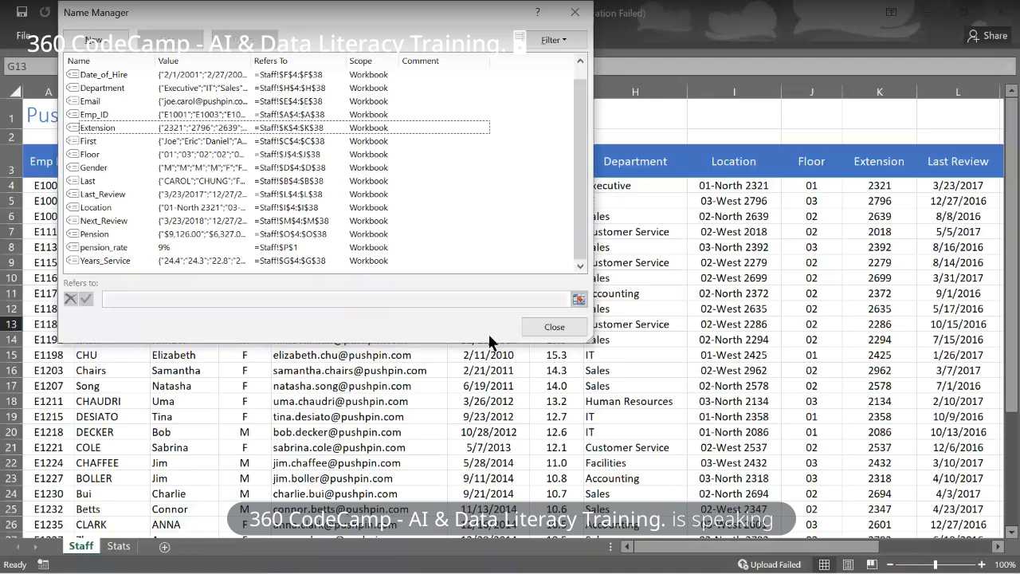
- Start defining a new name from Name Manager
{"action": "left_click", "coordinate": [101, 38]}
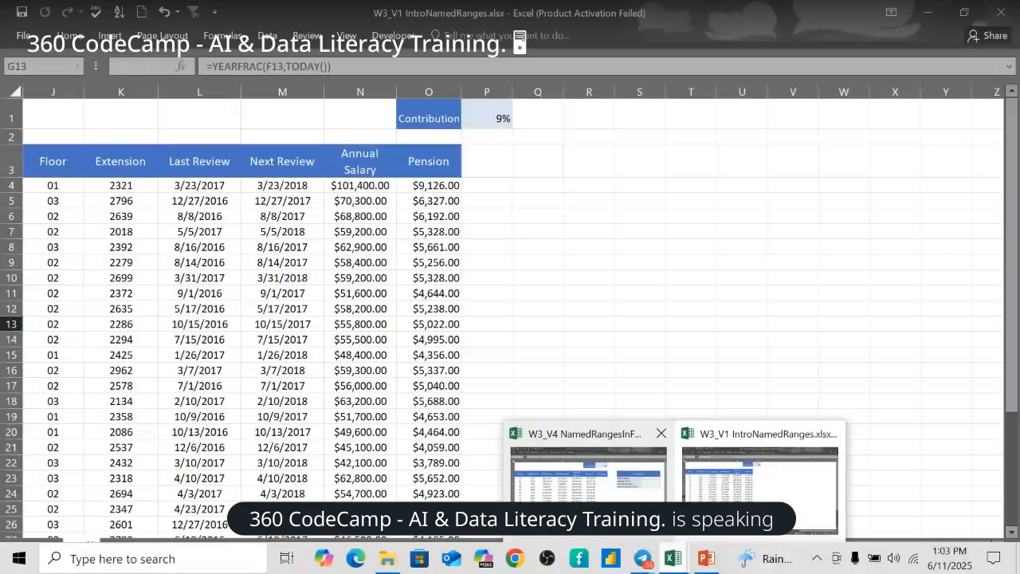
- Switch to W3_V4 NamedRangesInFormulas, go to cell P4, and begin a formula with =a
{"action": "left_click", "coordinate": [588, 490]}
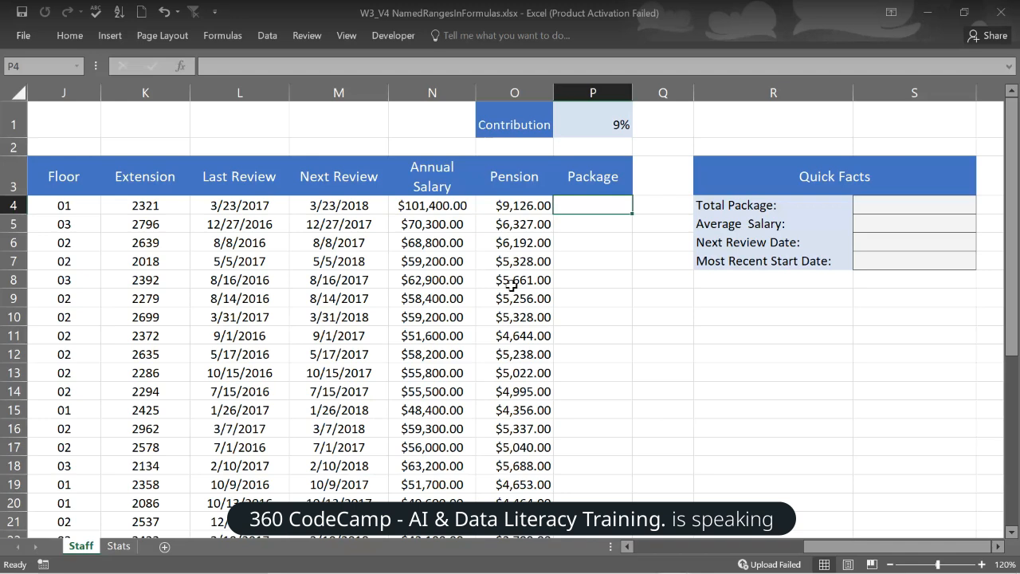
{"action": "left_click", "coordinate": [75, 68]}
{"action": "type", "text": "="}
{"action": "key", "text": "Escape"}
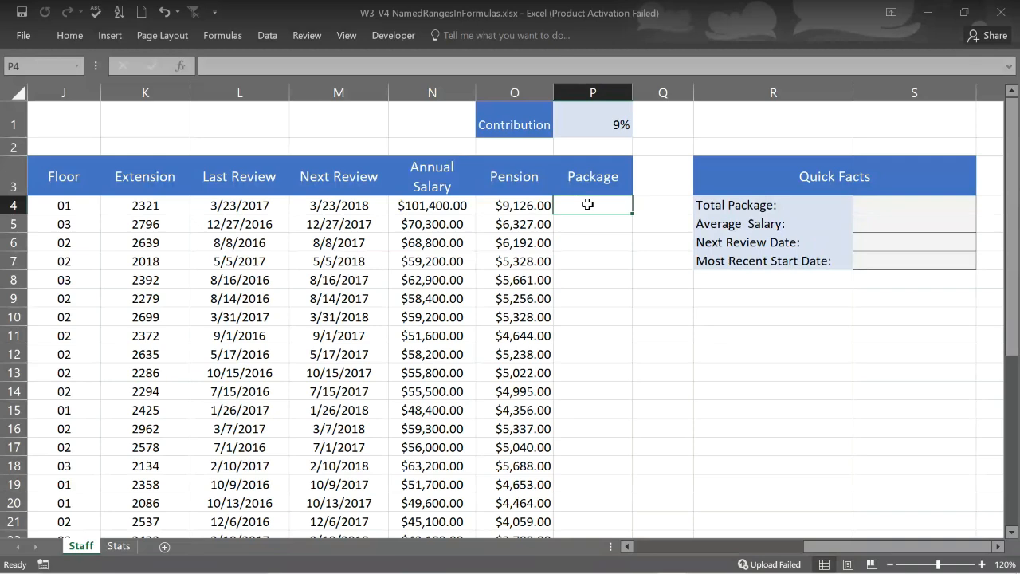
{"action": "type", "text": "="}
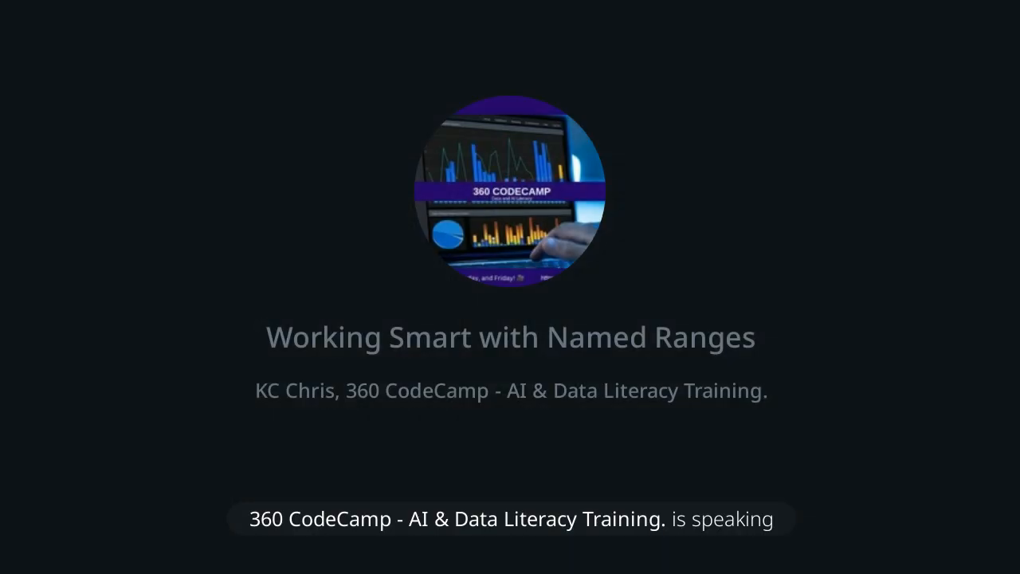
{"action": "type", "text": "al_Salary"}
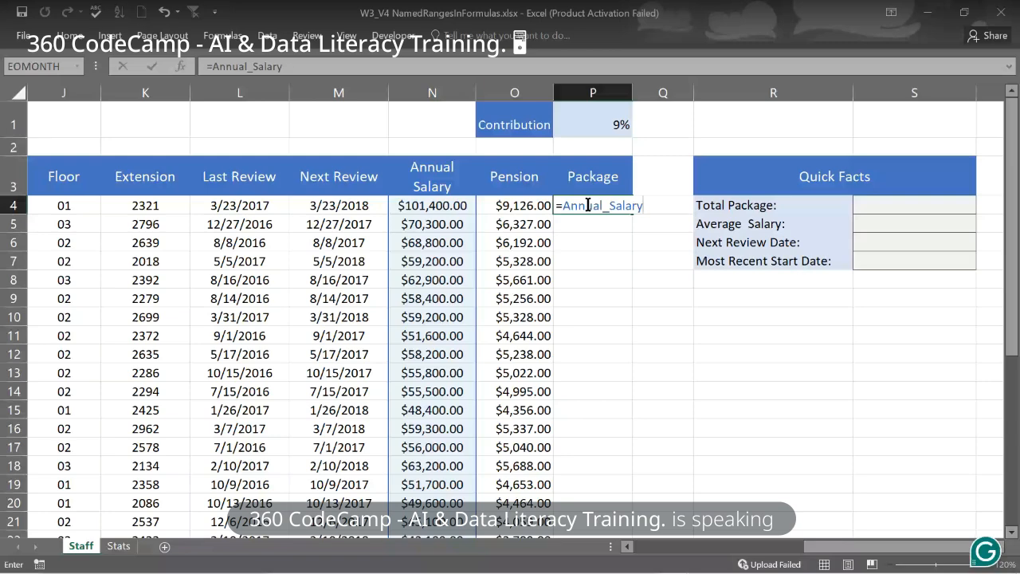
- Complete P4 as =Annual_Salary+Pension, giving $110,526.00
{"action": "type", "text": "+"}
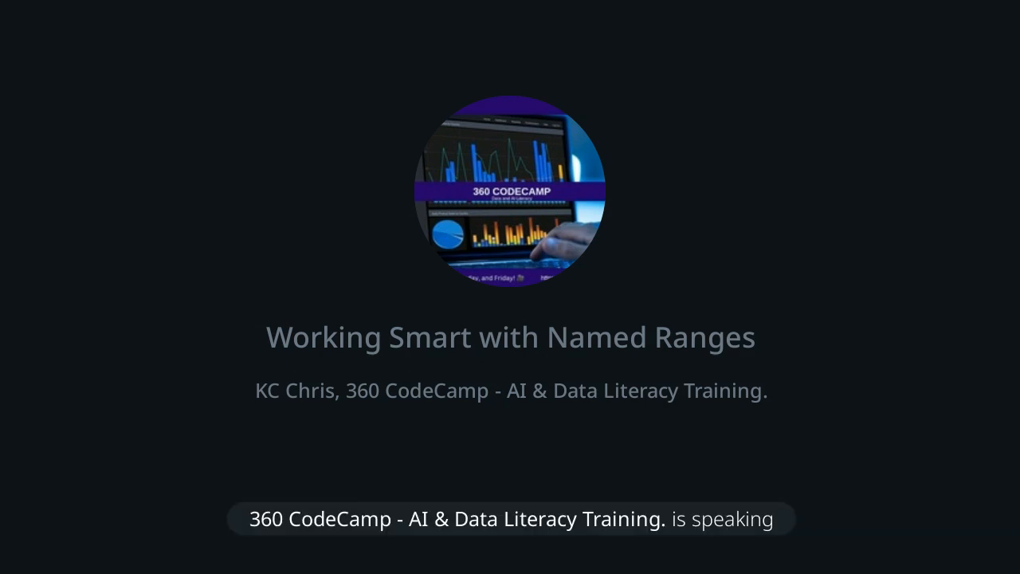
{"action": "type", "text": "p"}
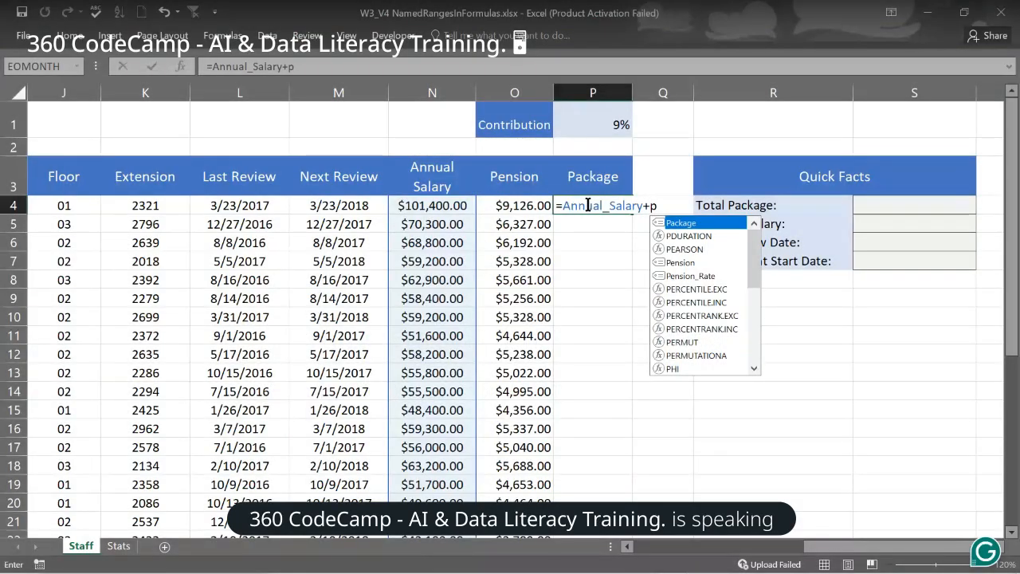
{"action": "key", "text": "Tab"}
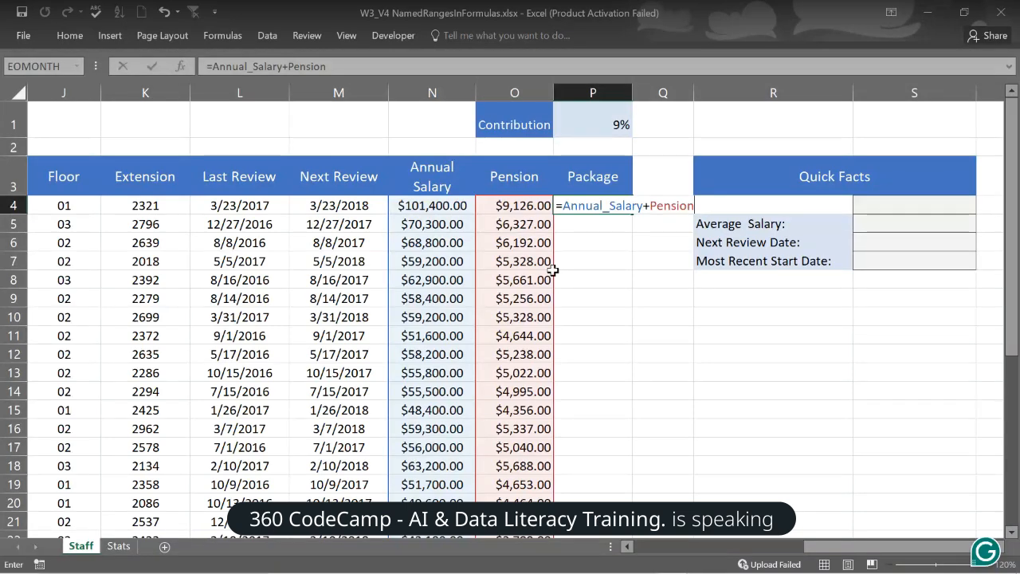
{"action": "key", "text": "Return"}
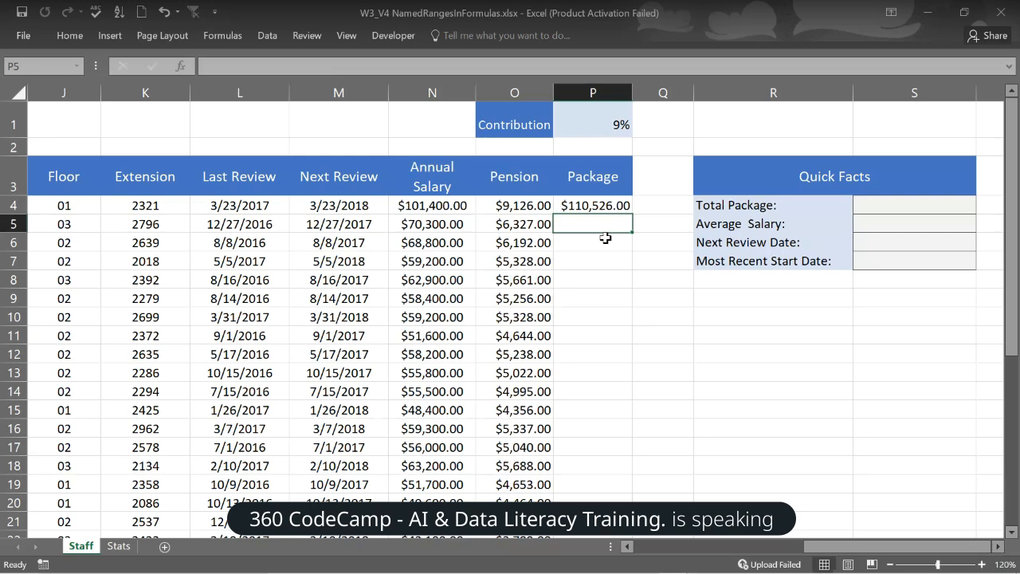
- Fill the P4 Package formula down column P for all 35 employees, then reselect P4
{"action": "left_click", "coordinate": [612, 206]}
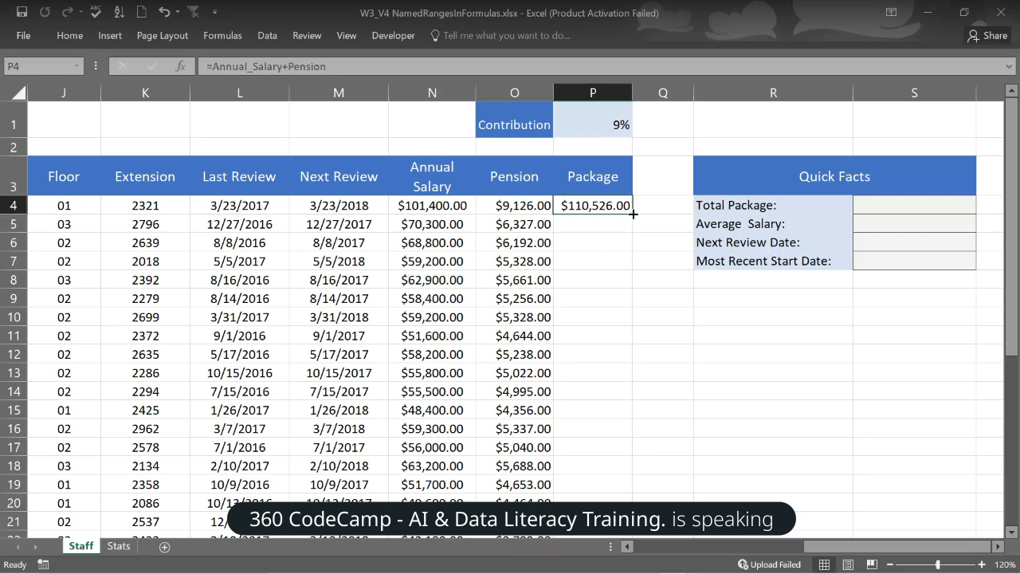
{"action": "double_click", "coordinate": [632, 213]}
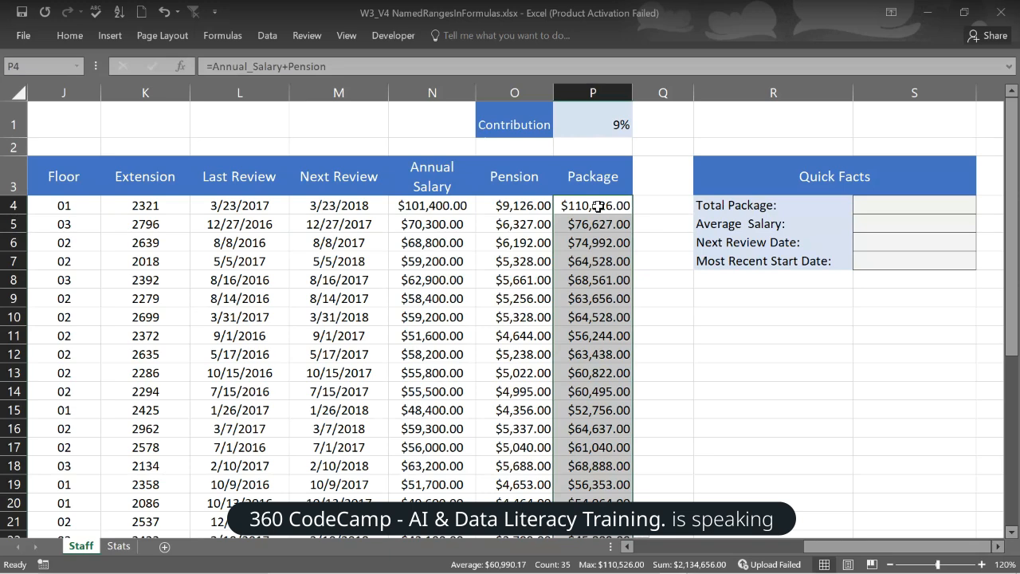
{"action": "left_click", "coordinate": [598, 205]}
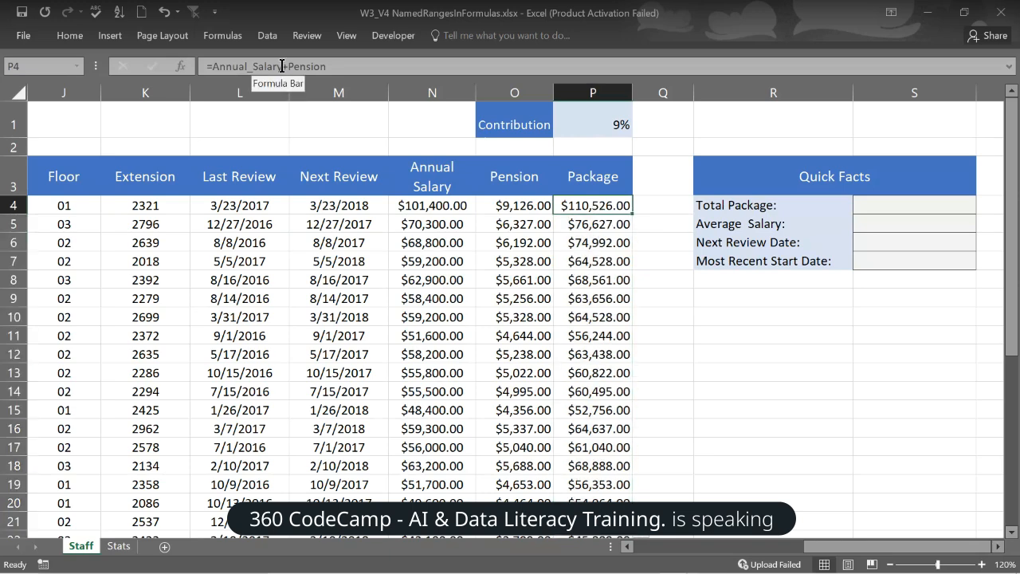
{"action": "left_click", "coordinate": [594, 244]}
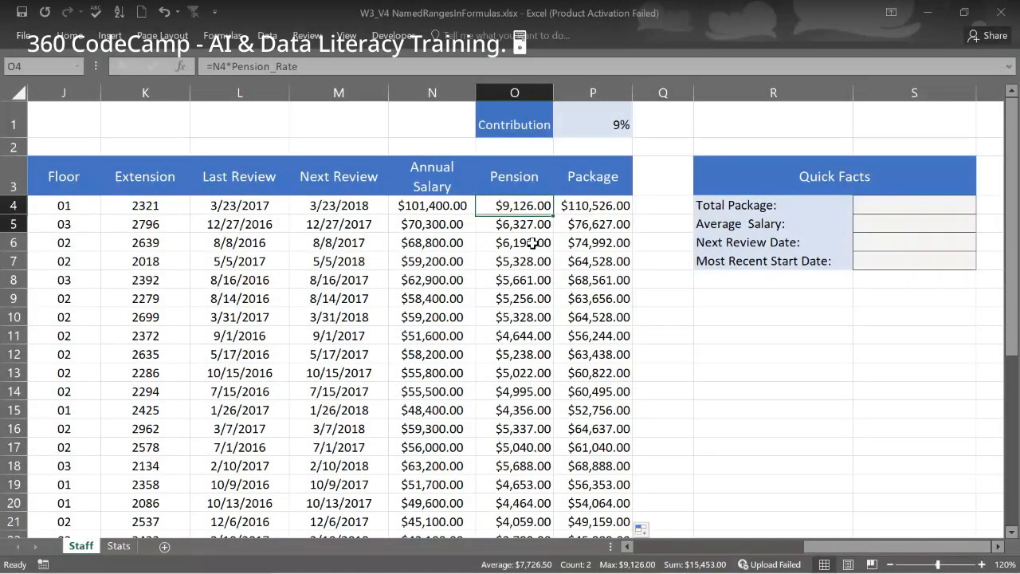
{"action": "left_click_drag", "start_coordinate": [552, 214], "coordinate": [552, 342]}
{"action": "left_click", "coordinate": [608, 205]}
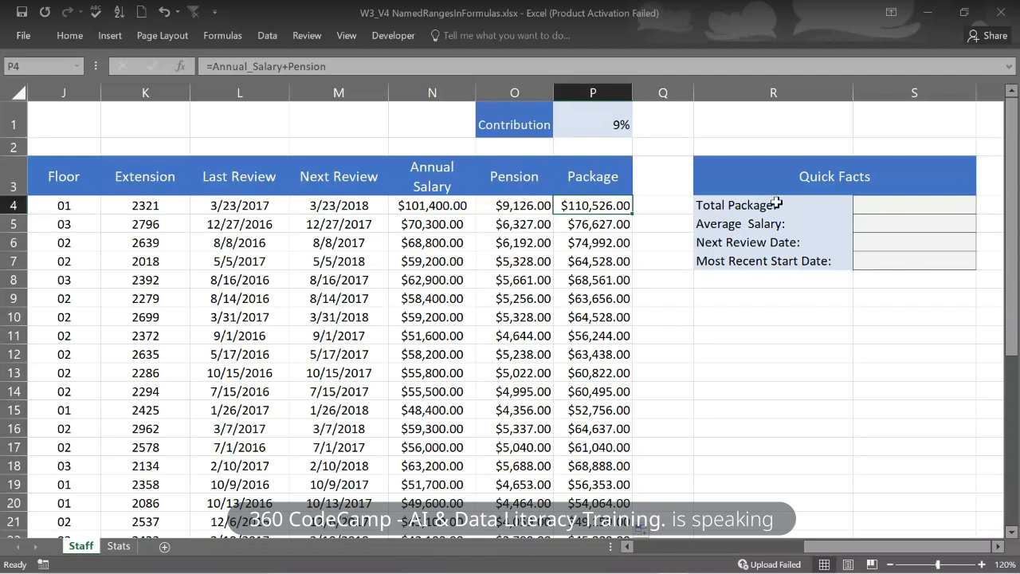
- Enter =SUM(Package) in S4, giving a Total Package of $2,134,656.00
{"action": "left_click", "coordinate": [894, 208]}
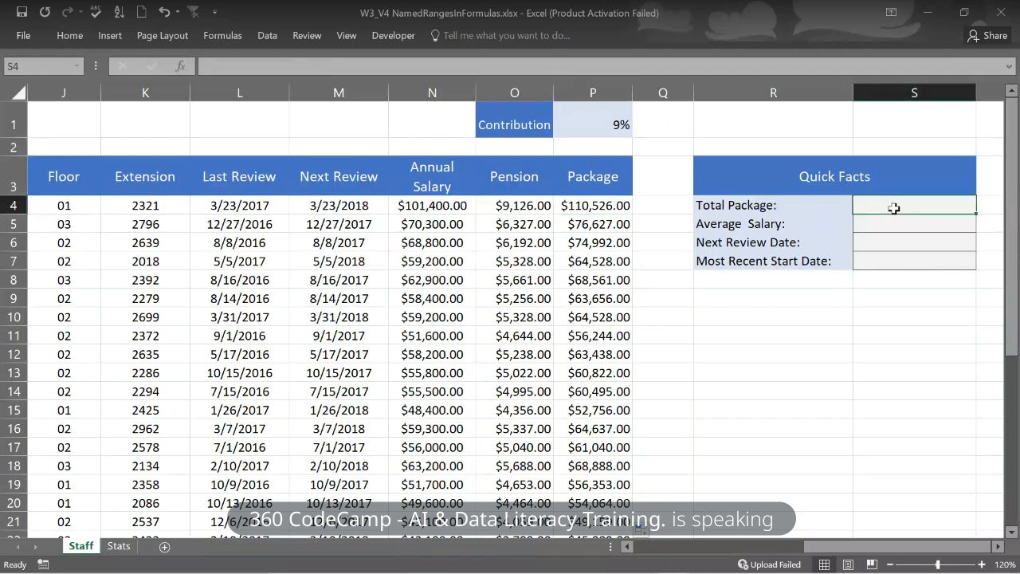
{"action": "type", "text": "="}
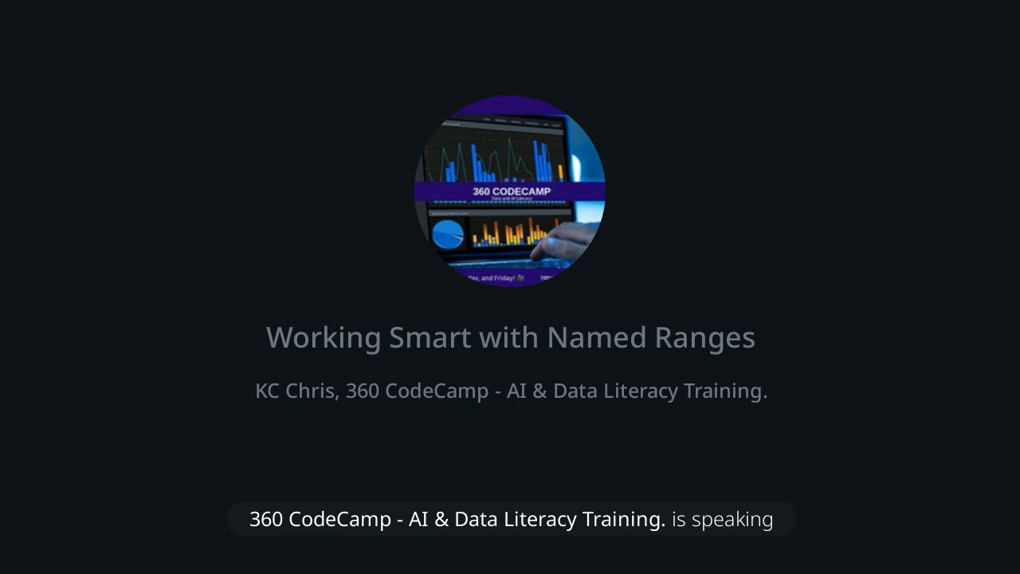
{"action": "type", "text": "s"}
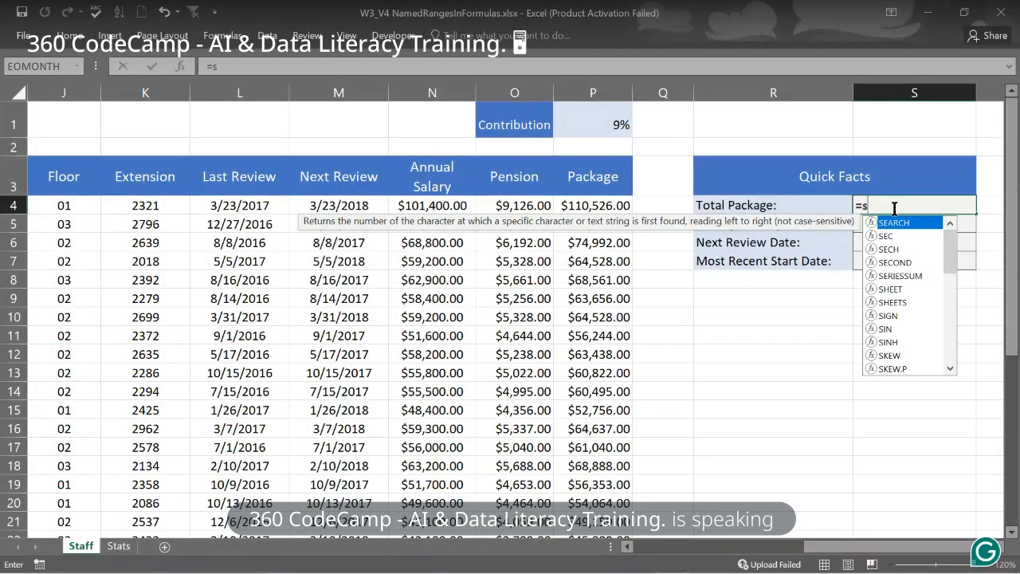
{"action": "type", "text": "um"}
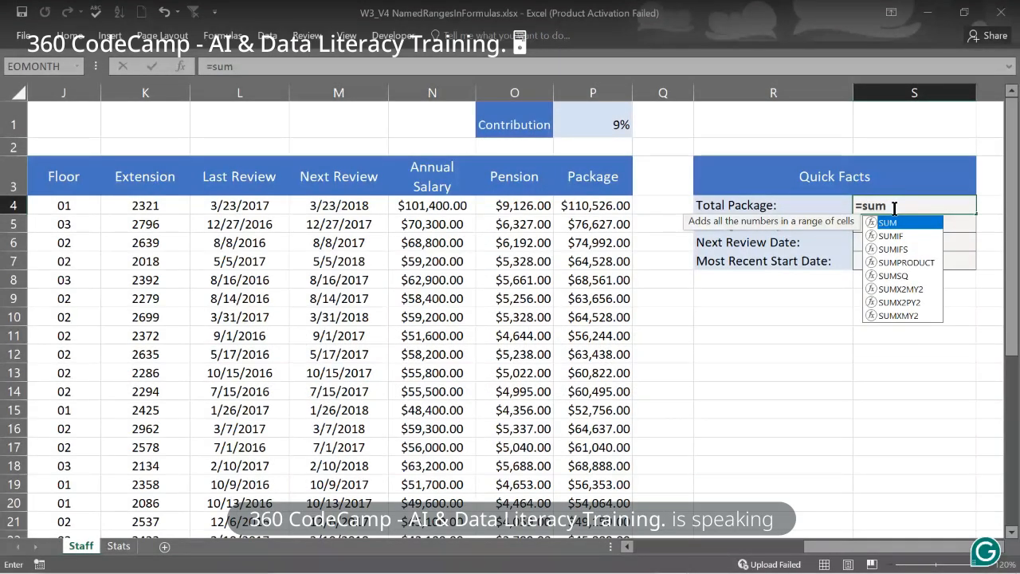
{"action": "key", "text": "Tab"}
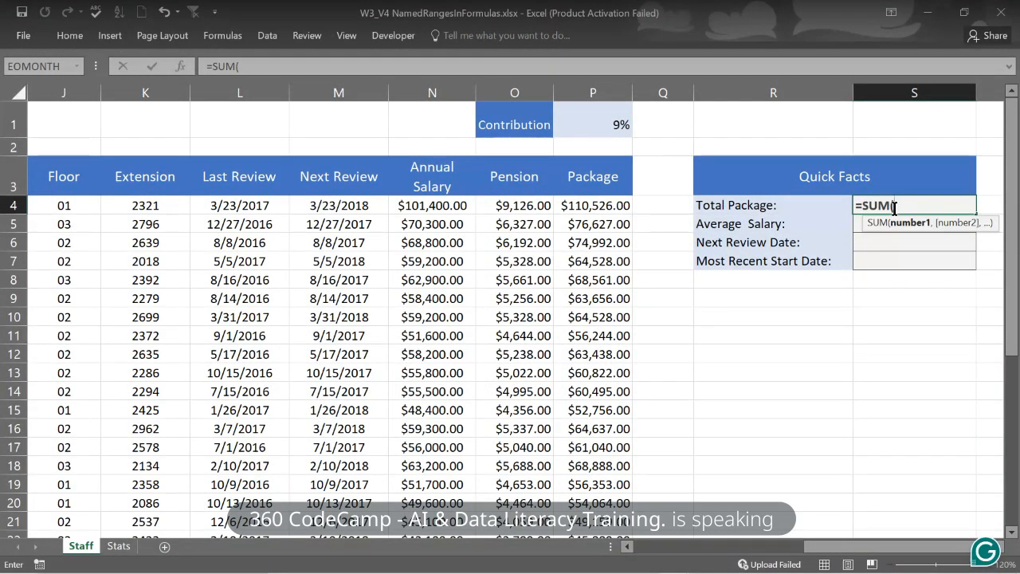
{"action": "type", "text": "p"}
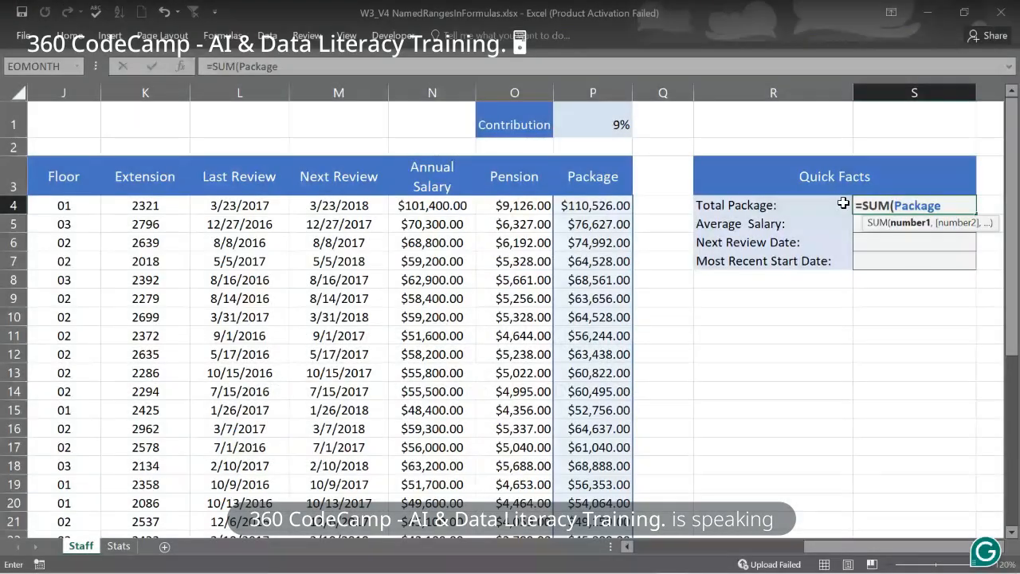
{"action": "key", "text": "Return"}
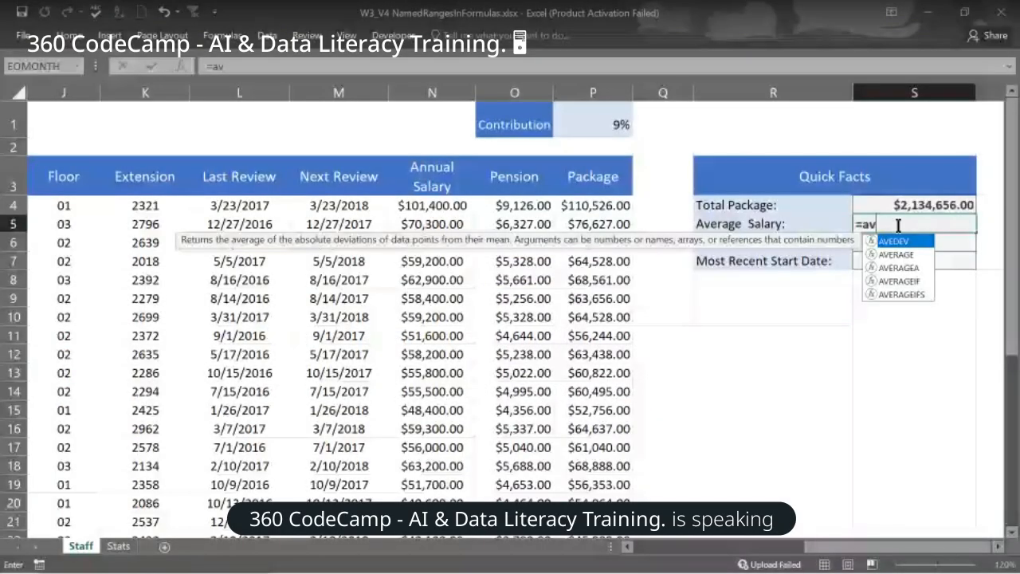
- Enter =AVERAGE(Annual_Salary) in S5 so Average Salary shows $55,954.29
{"action": "type", "text": "er"}
{"action": "key", "text": "Tab"}
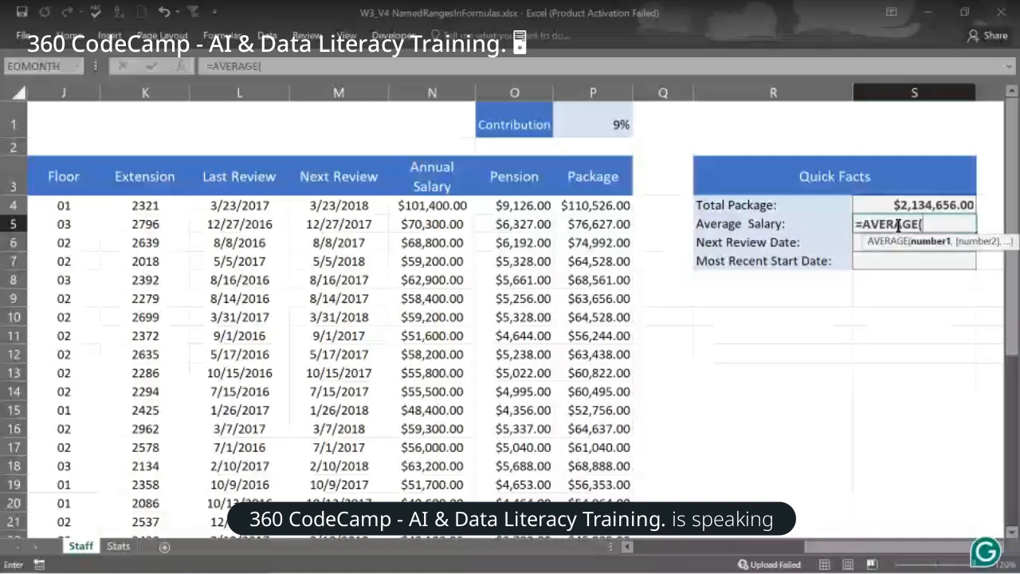
{"action": "type", "text": "ann"}
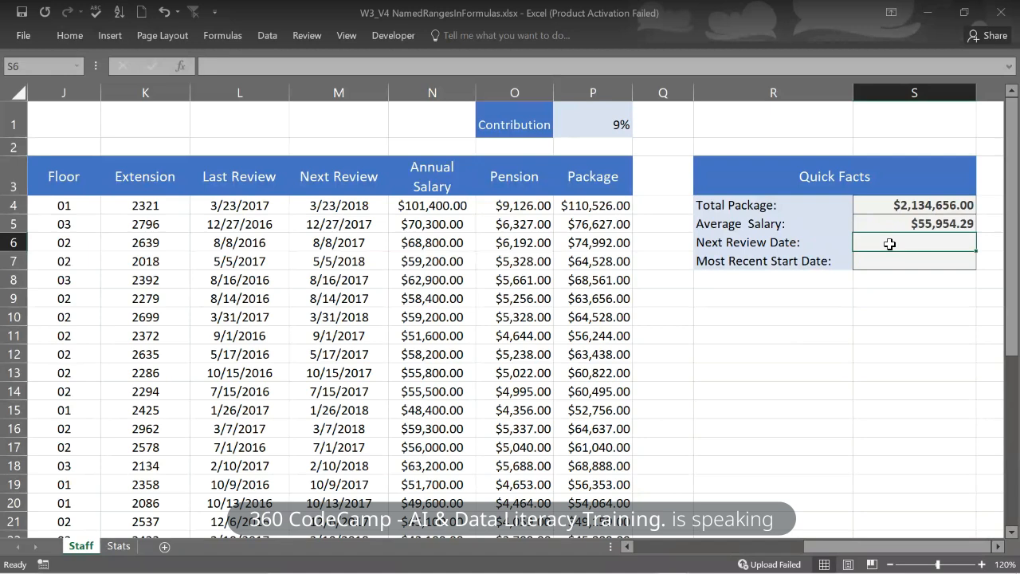
{"action": "type", "text": "=min"}
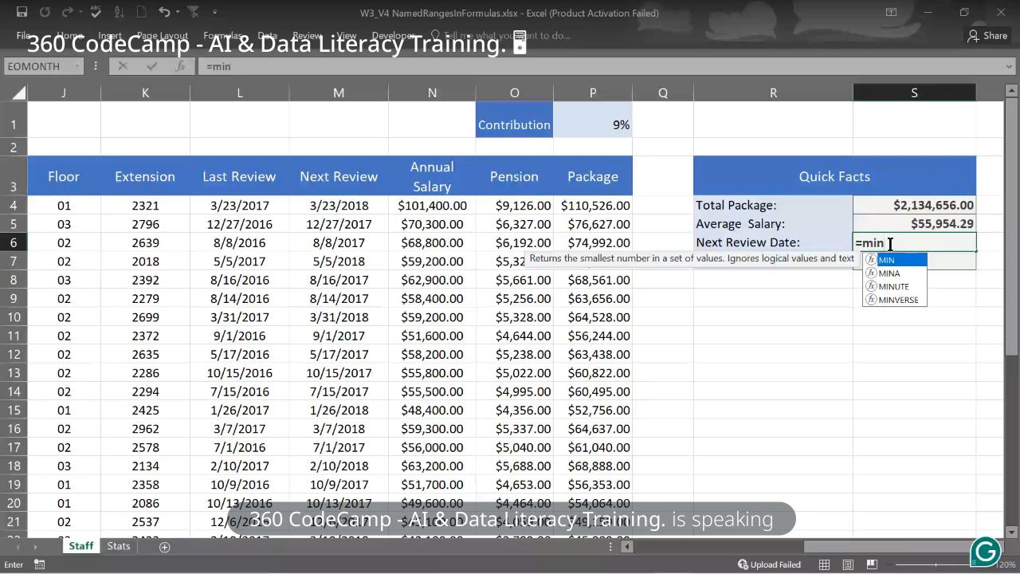
- Enter =MIN(Next_Review) in S6 so Next Review Date shows 5/17/2017
{"action": "key", "text": "Tab"}
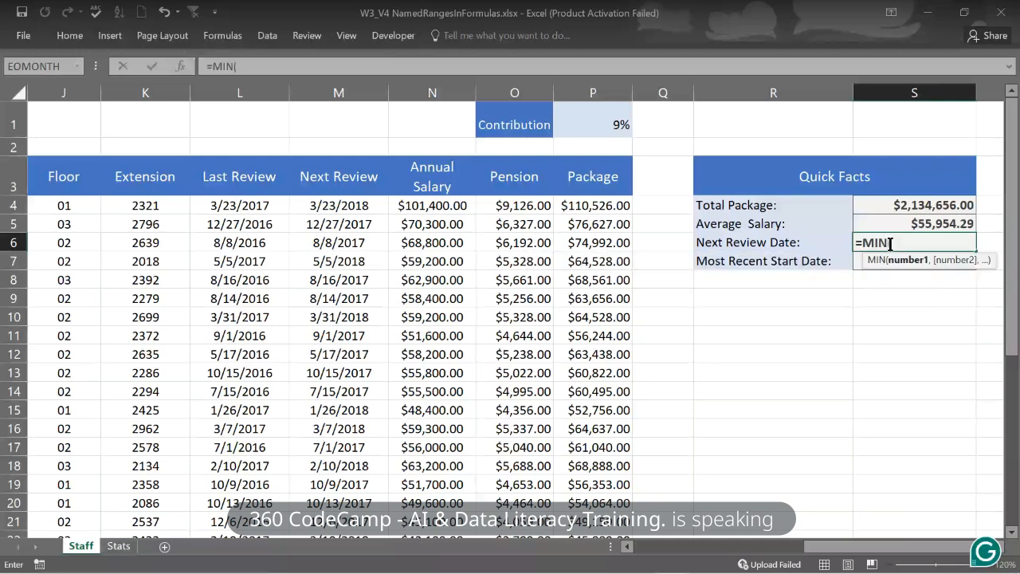
{"action": "type", "text": "nex"}
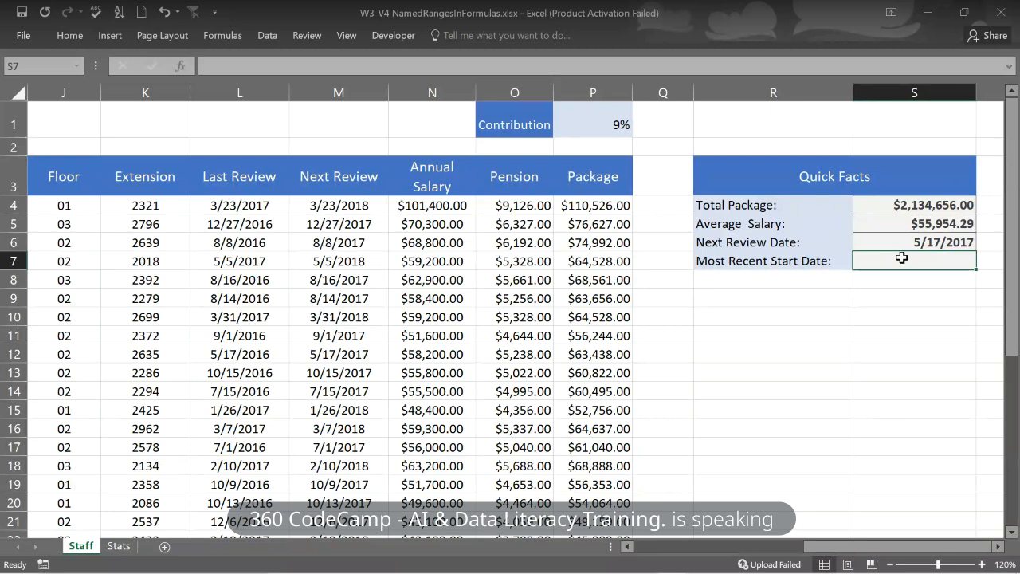
{"action": "type", "text": "="}
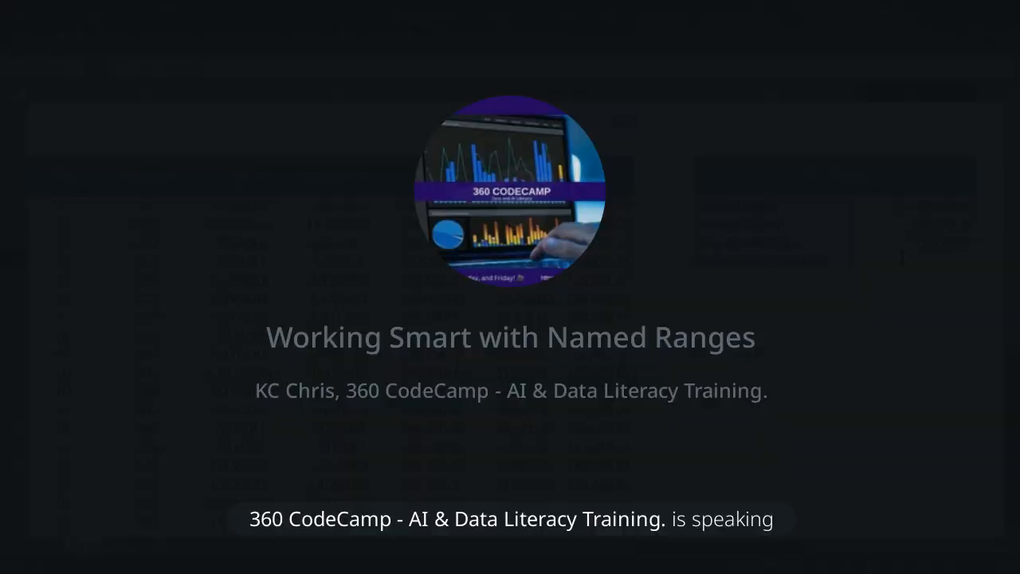
- Enter a MAX formula over the start date named range in S7, giving 5/19/2017
{"action": "type", "text": "ma"}
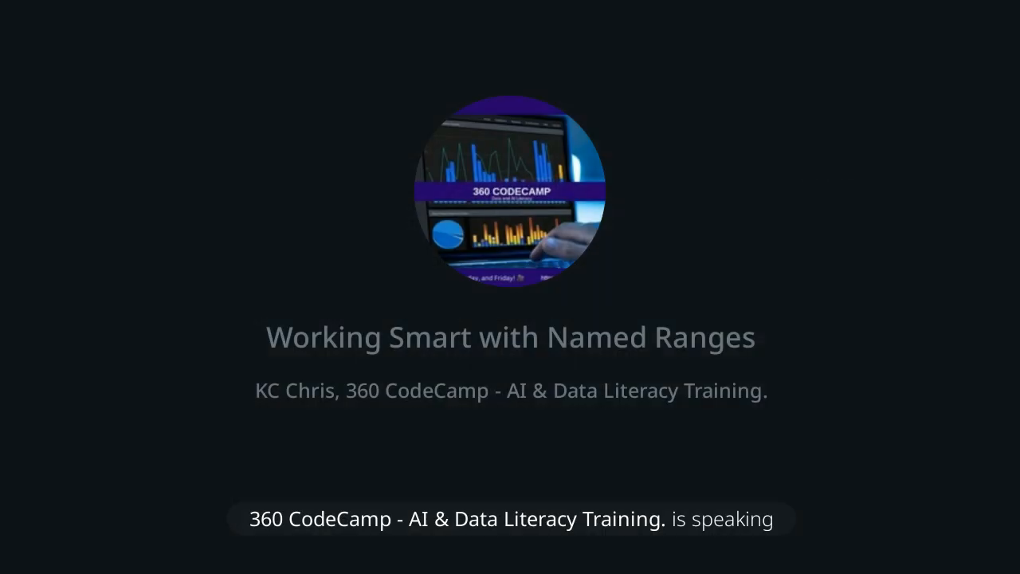
{"action": "type", "text": "x("}
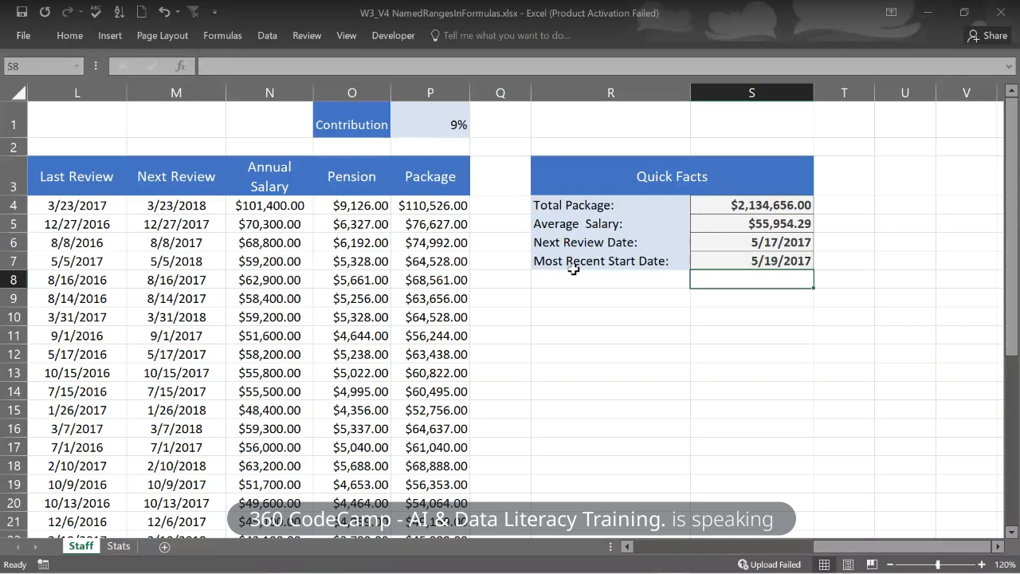
{"action": "left_click", "coordinate": [596, 366]}
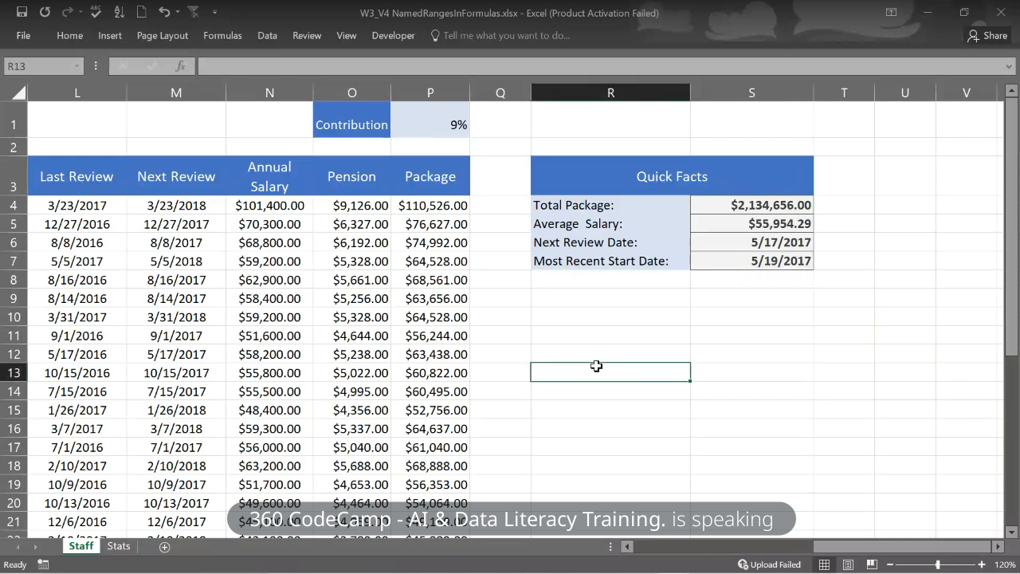
{"action": "type", "text": "=su"}
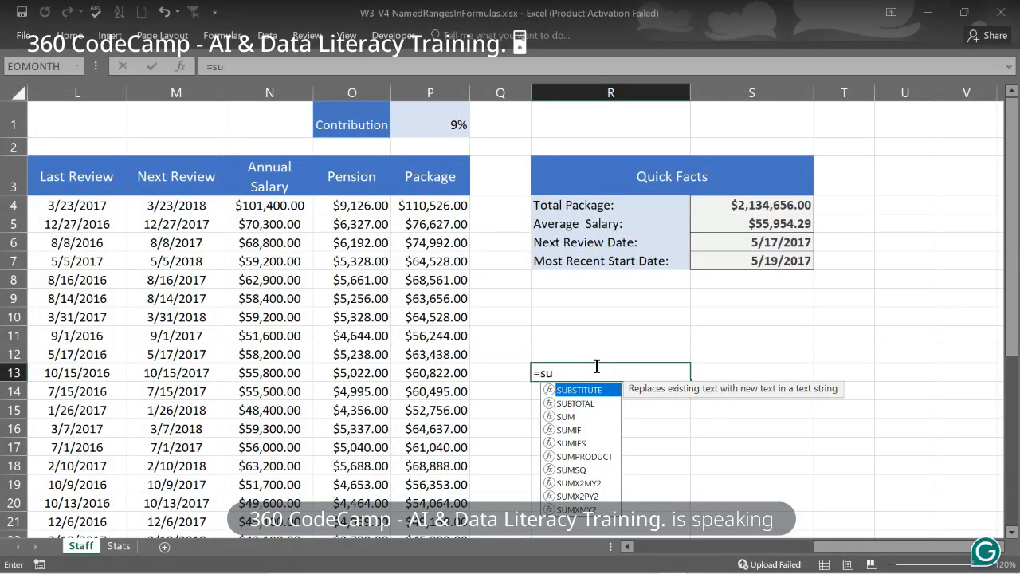
{"action": "key", "text": "Tab"}
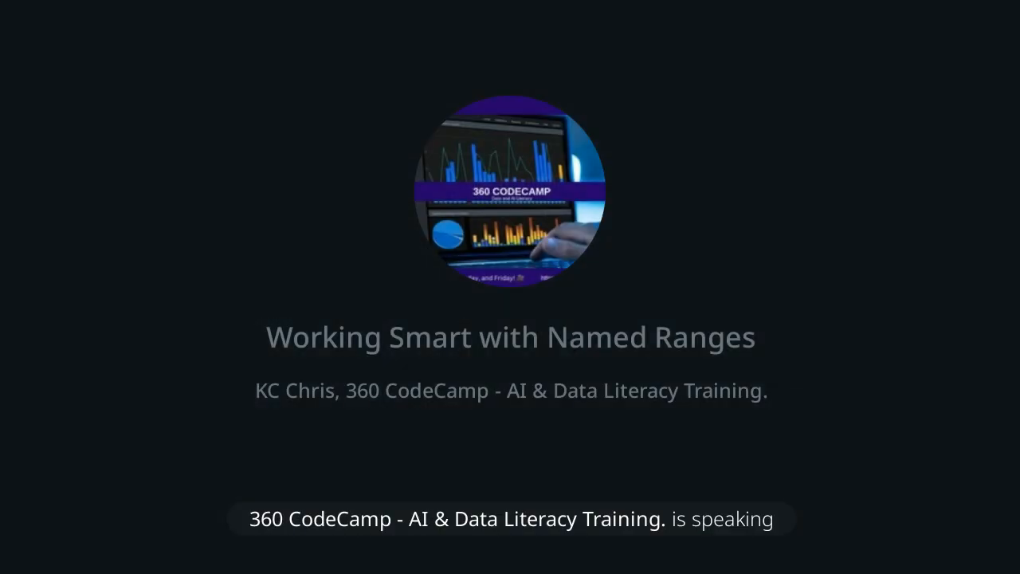
{"action": "left_click_drag", "start_coordinate": [430, 205], "coordinate": [480, 498]}
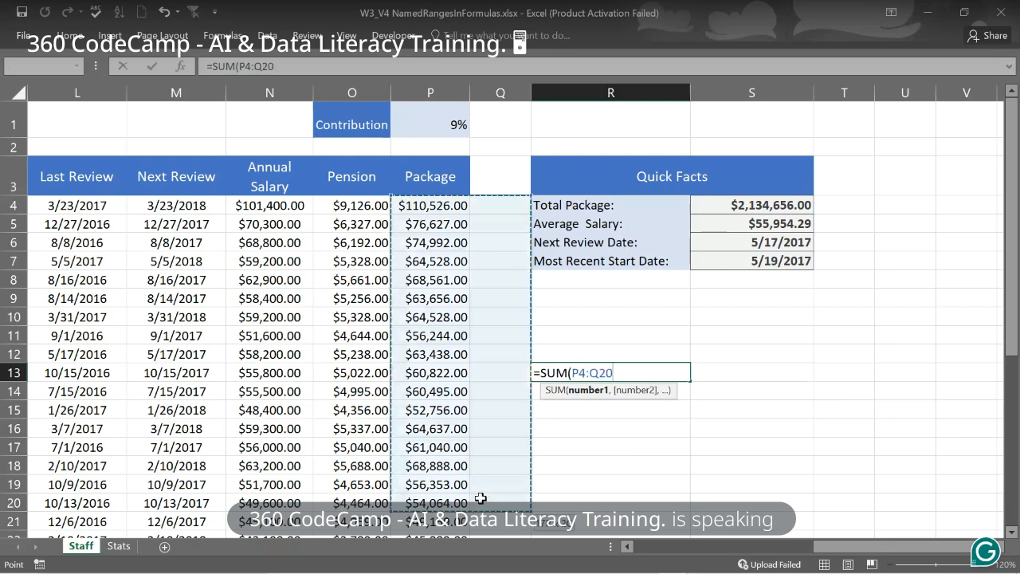
{"action": "key", "text": "Escape"}
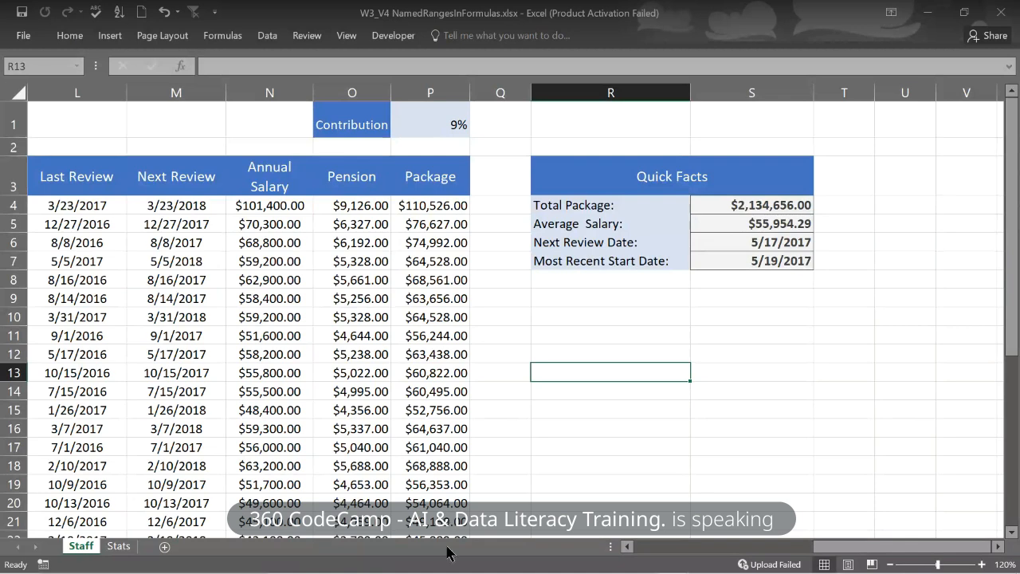
{"action": "mouse_move", "coordinate": [547, 562]}
{"action": "left_click", "coordinate": [361, 204]}
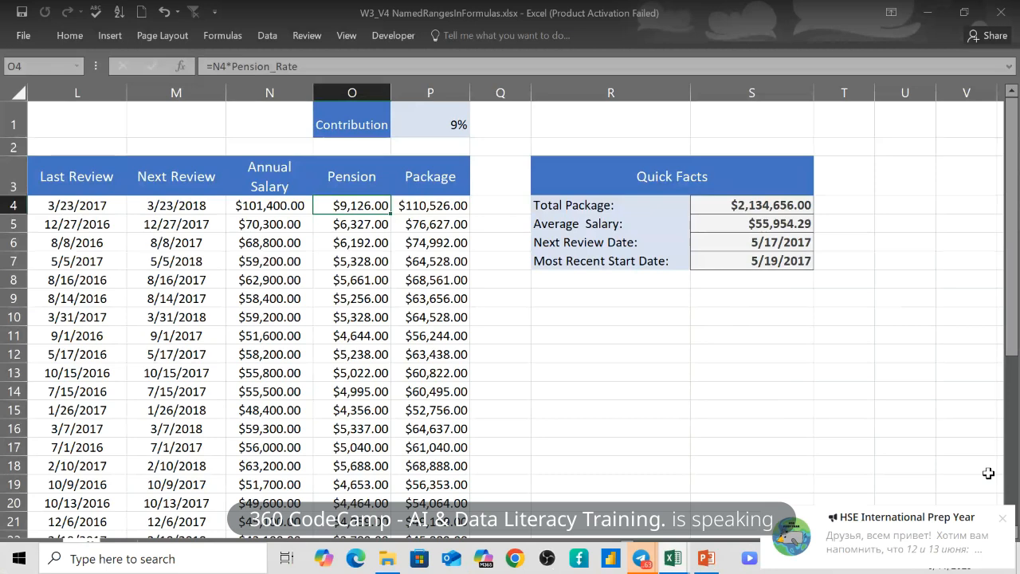
{"action": "left_click", "coordinate": [997, 520]}
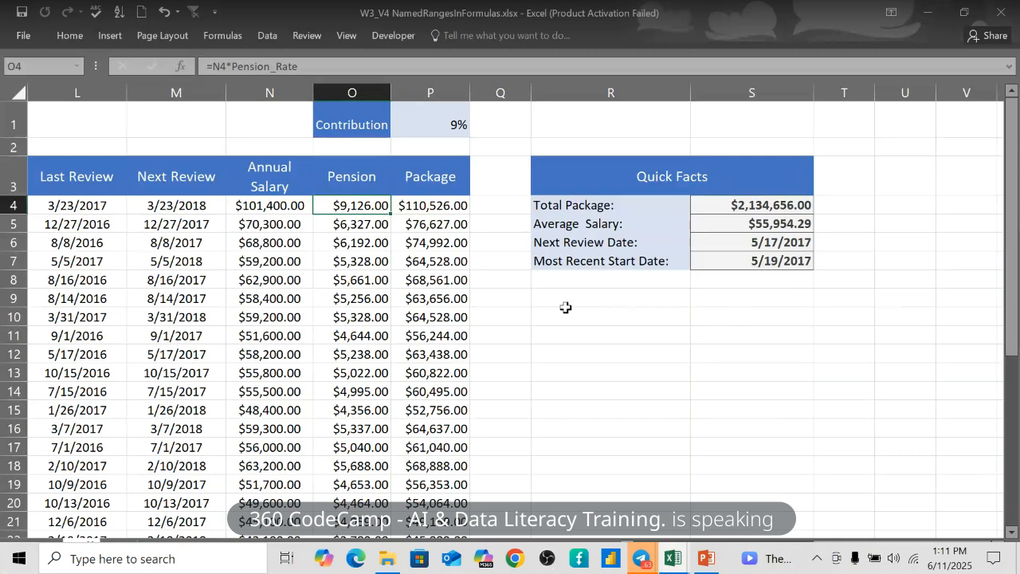
- Enter =N4+4 in Q4, showing $101,404.00, and recheck the stored formula
{"action": "left_click", "coordinate": [496, 203]}
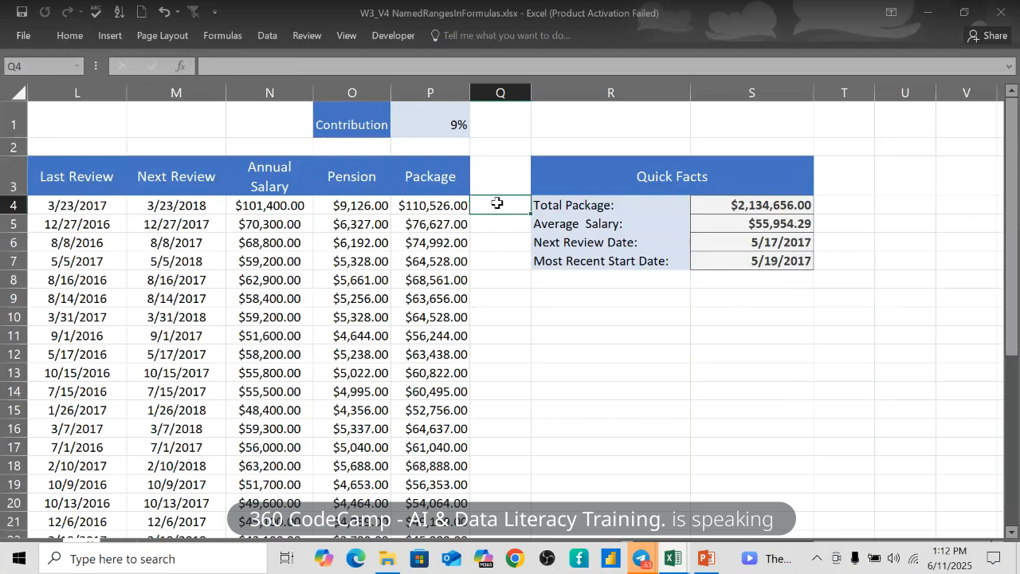
{"action": "type", "text": "="}
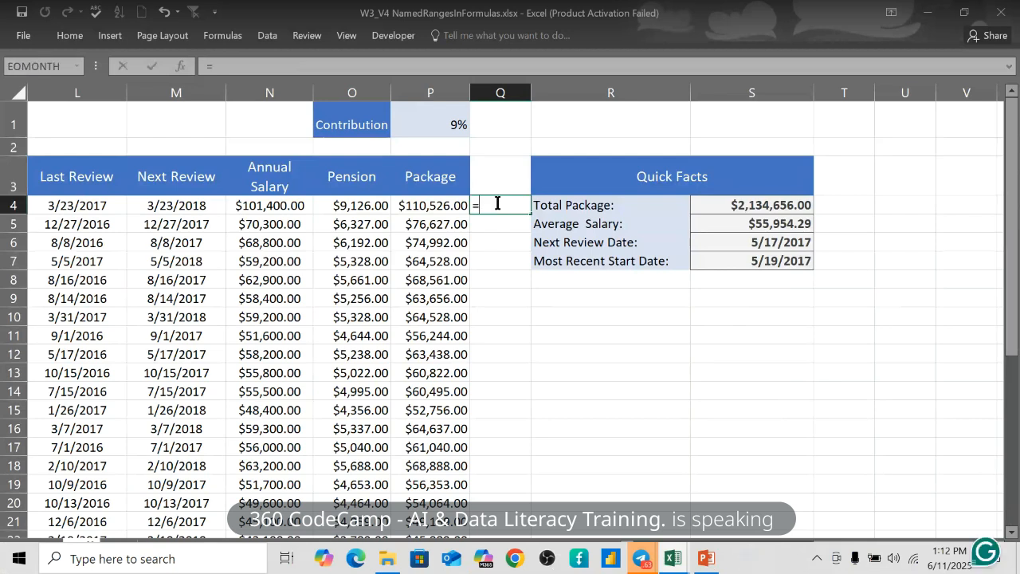
{"action": "type", "text": "n4"}
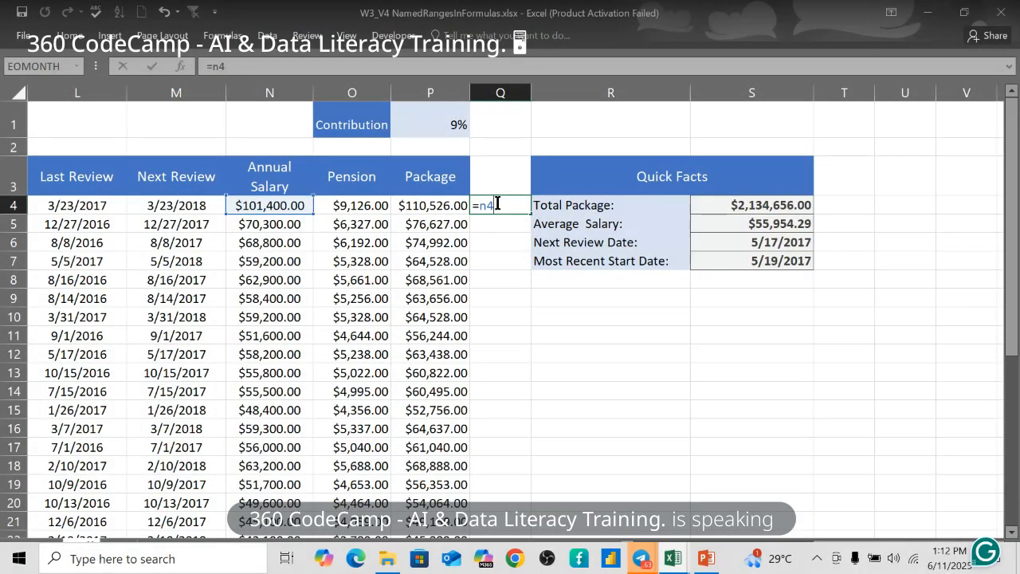
{"action": "type", "text": "+04"}
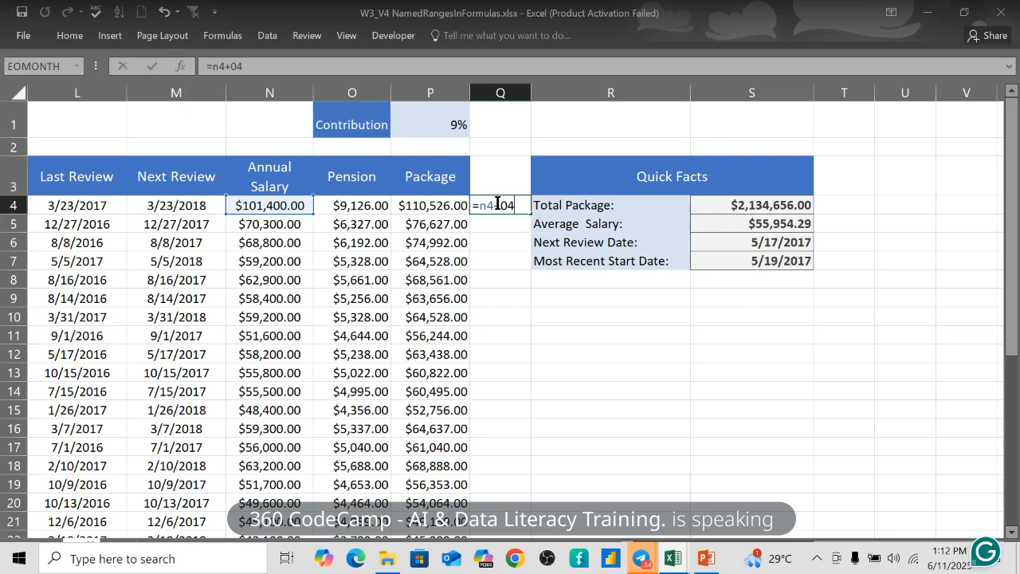
{"action": "key", "text": "Return"}
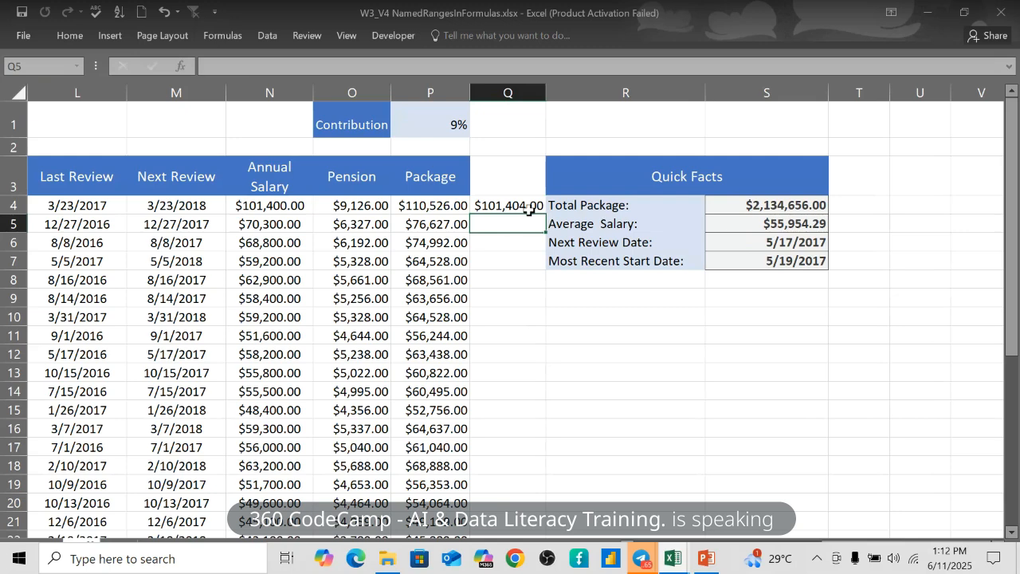
{"action": "left_click", "coordinate": [529, 209]}
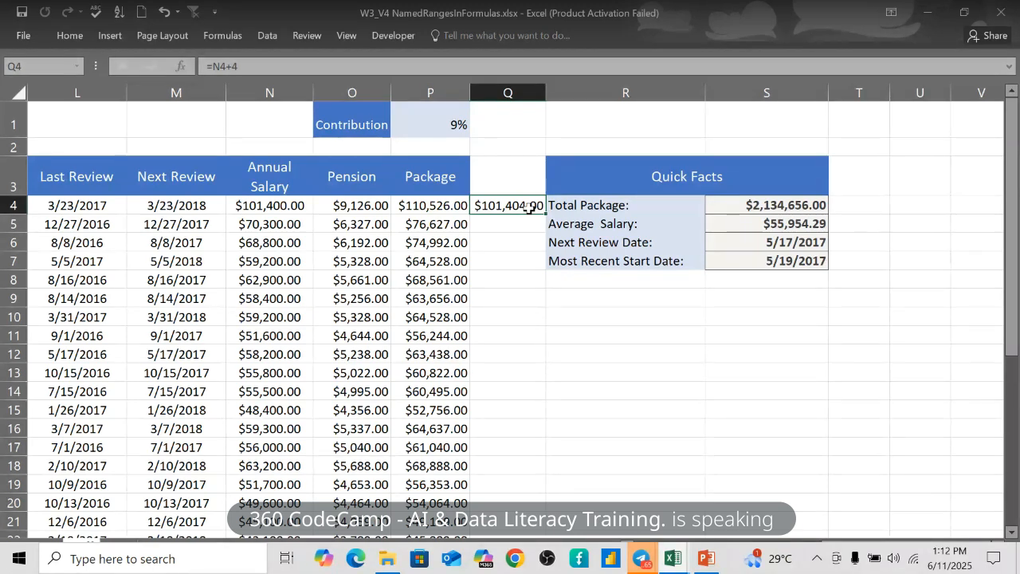
- Apply the Package name through Apply Names, which raises a no-references-found warning
{"action": "left_click", "coordinate": [216, 35]}
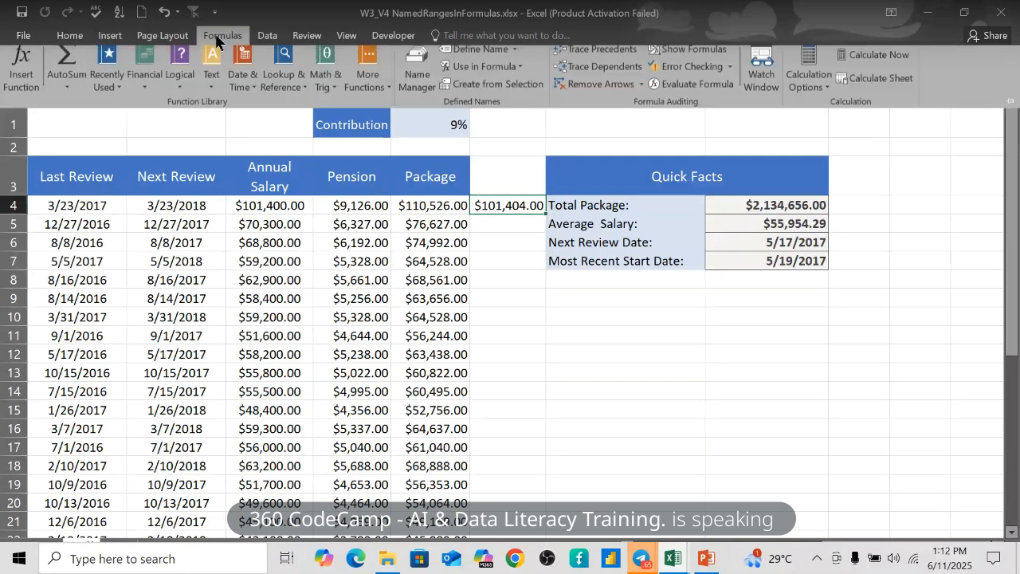
{"action": "left_click", "coordinate": [515, 58]}
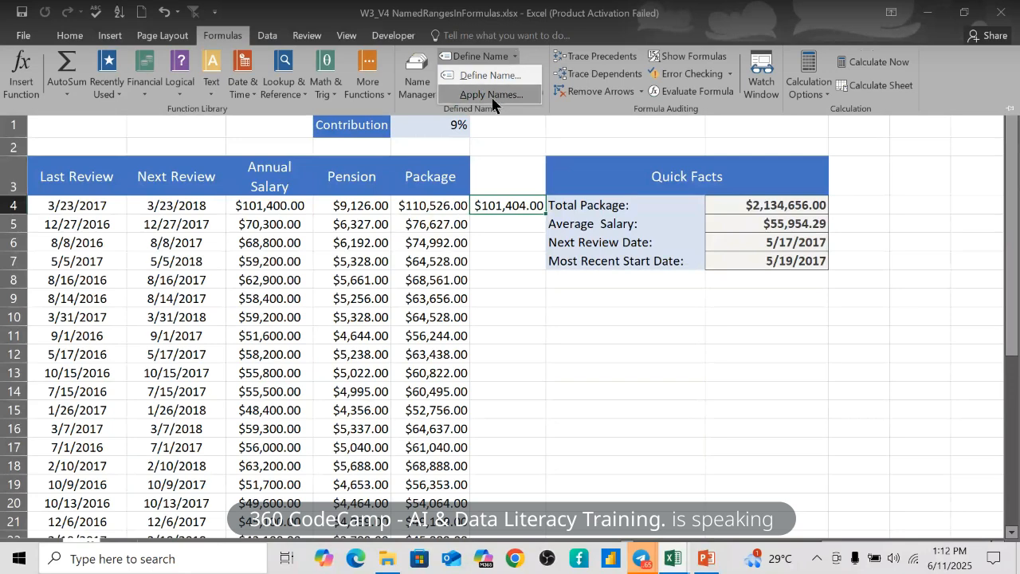
{"action": "left_click", "coordinate": [514, 50]}
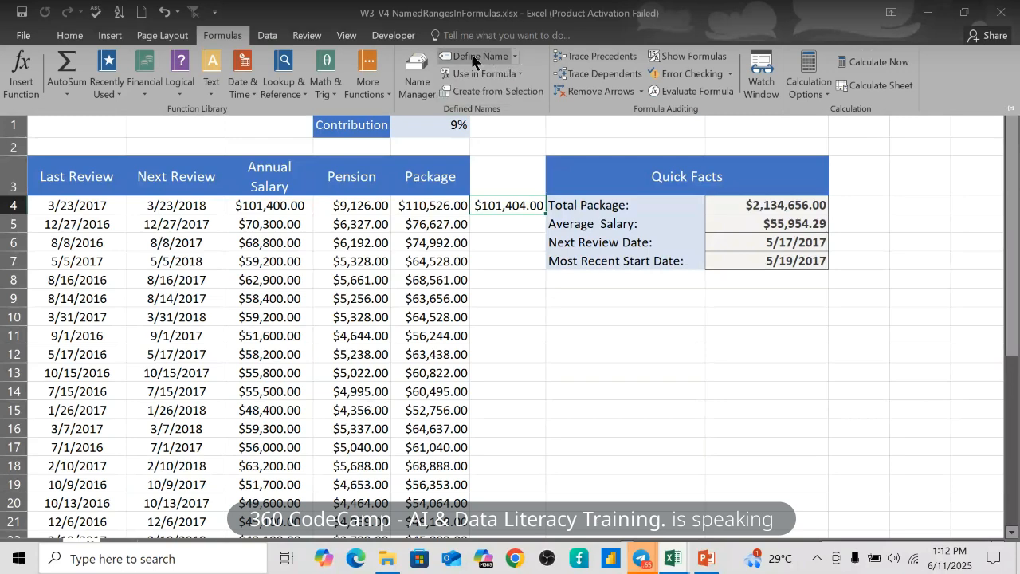
{"action": "left_click", "coordinate": [515, 57]}
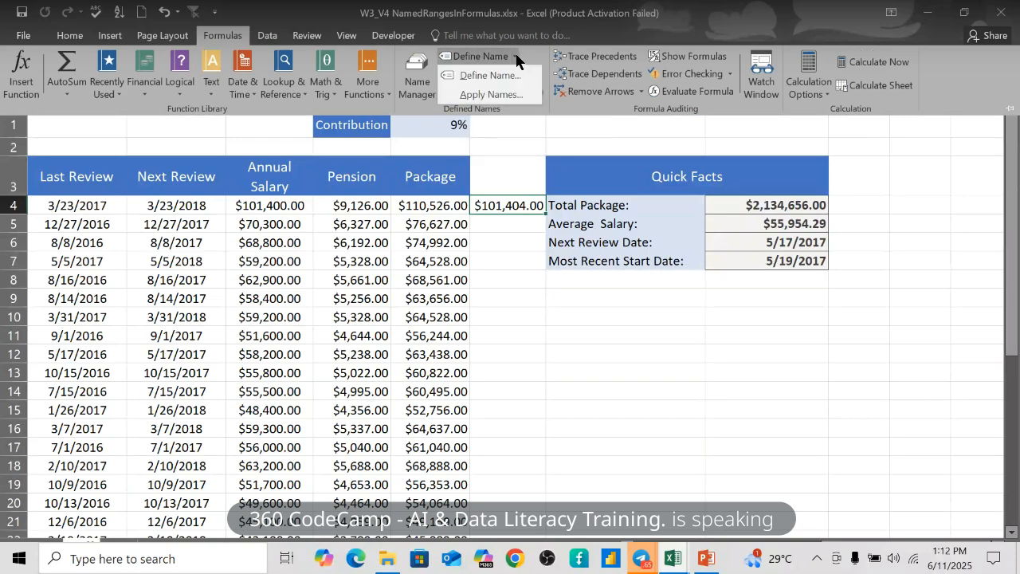
{"action": "left_click", "coordinate": [492, 95]}
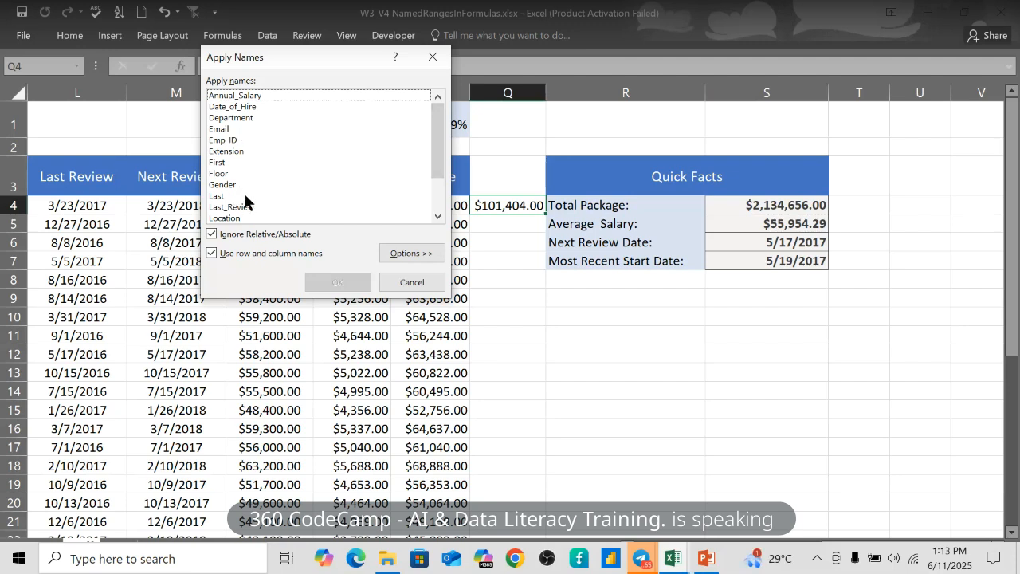
{"action": "left_click_drag", "start_coordinate": [433, 151], "coordinate": [433, 183]}
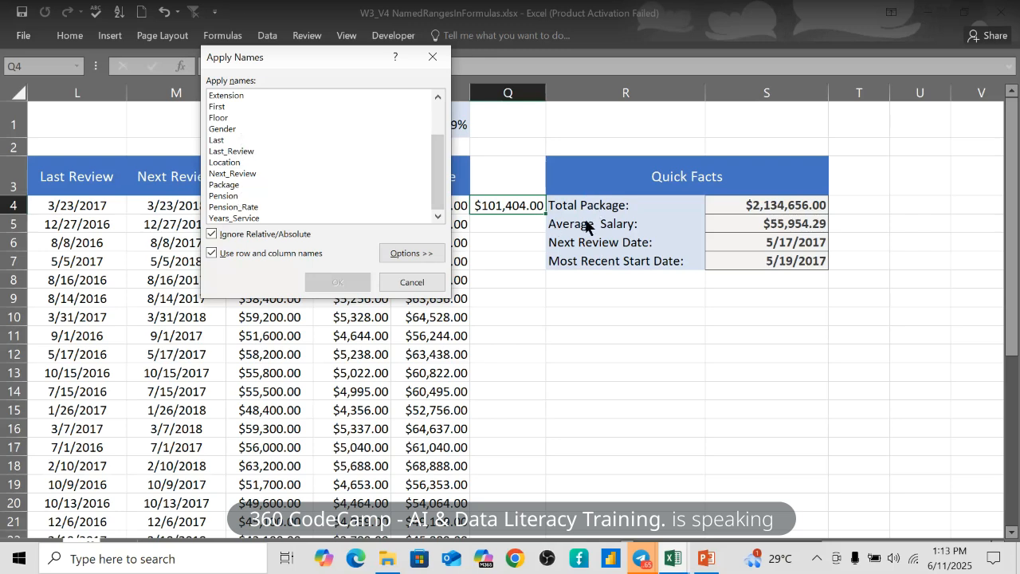
{"action": "left_click", "coordinate": [225, 185]}
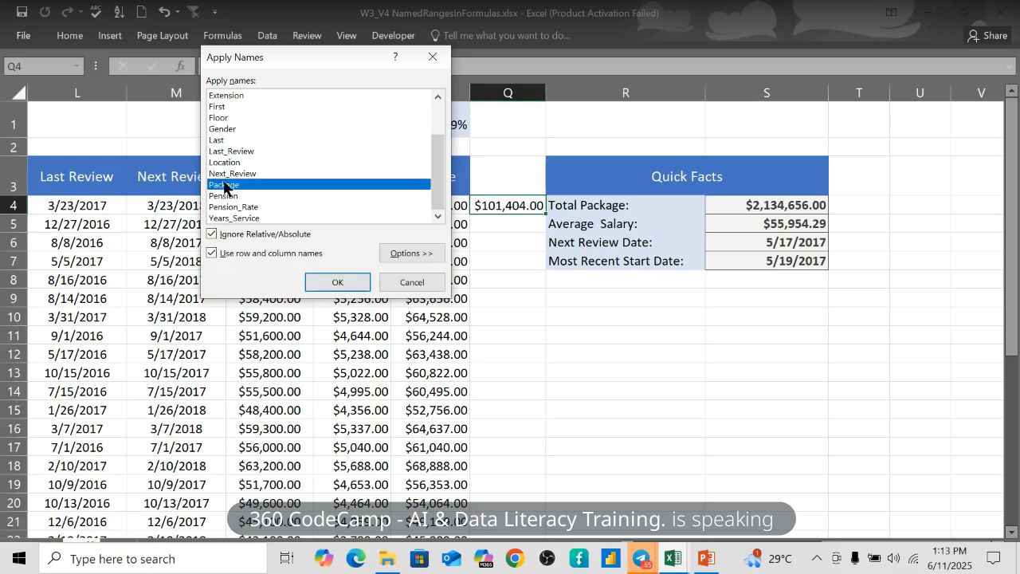
{"action": "left_click", "coordinate": [339, 284]}
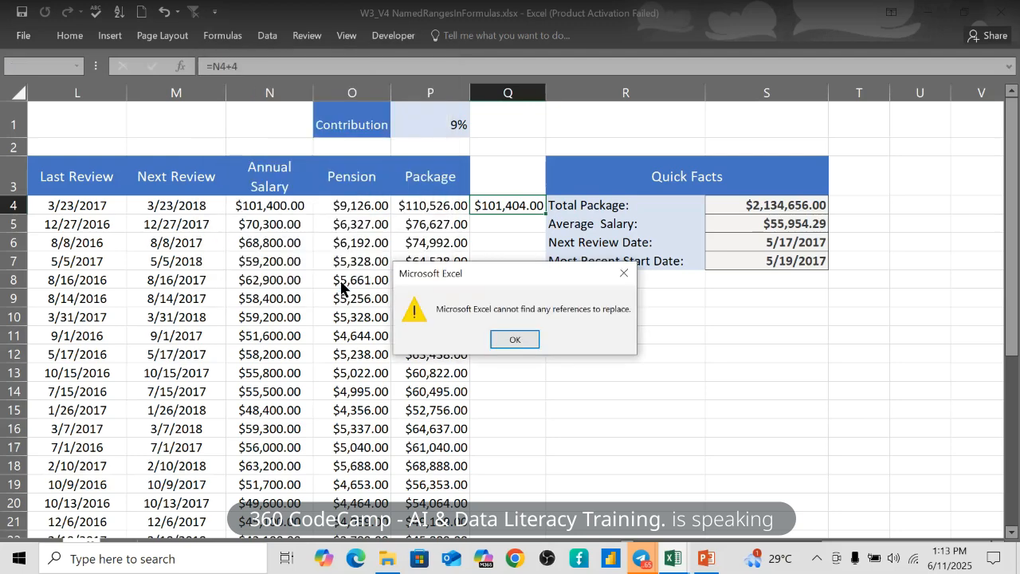
- Close the cannot-find-references warning and bring the Apply Names list back up
{"action": "left_click", "coordinate": [515, 338]}
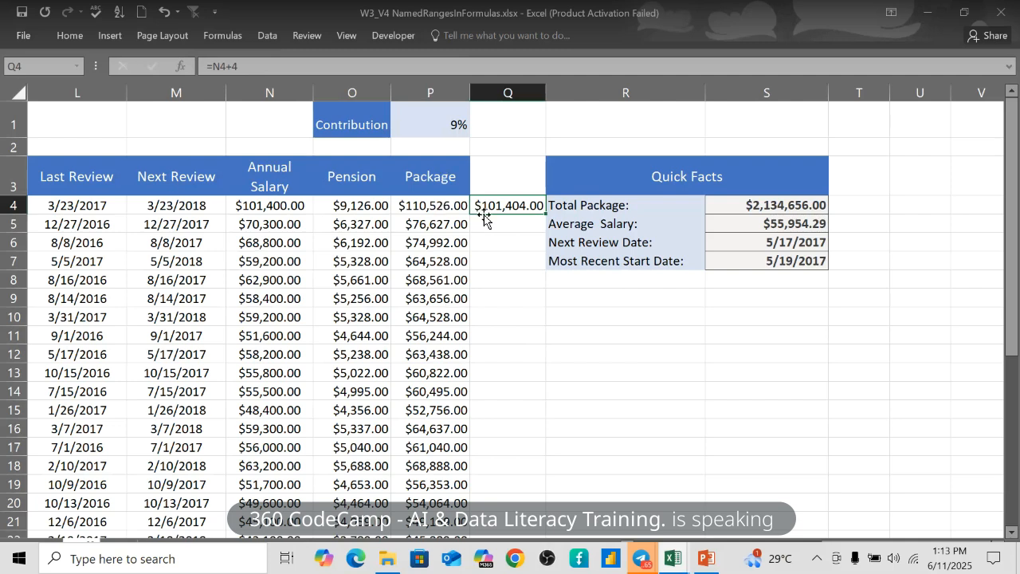
{"action": "left_click", "coordinate": [219, 37]}
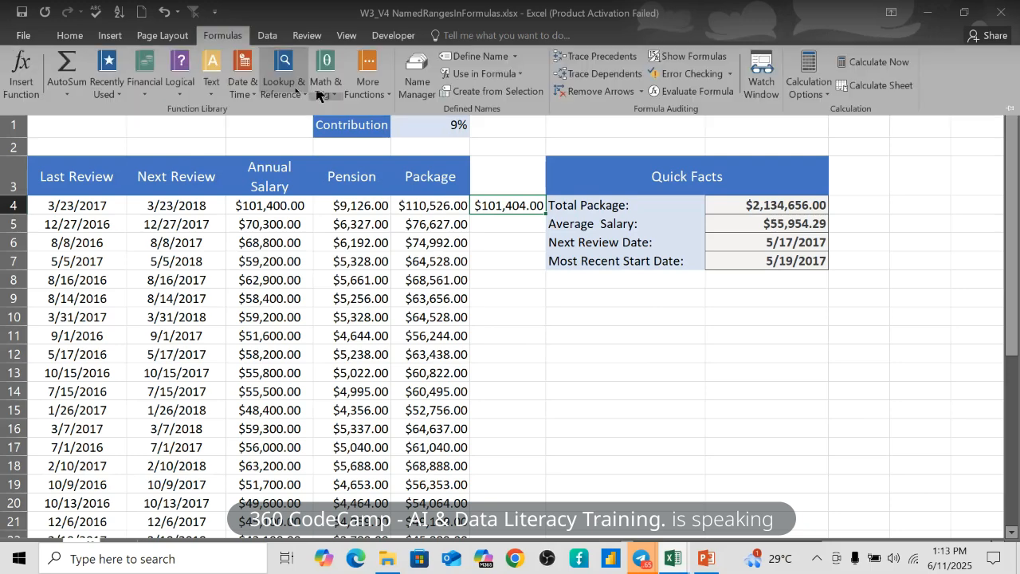
{"action": "left_click", "coordinate": [515, 60]}
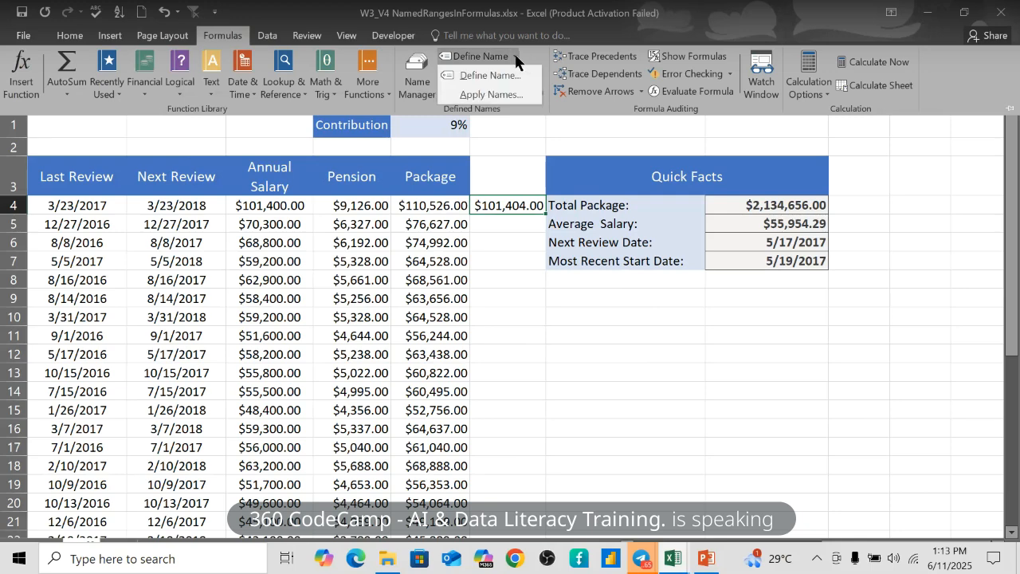
{"action": "left_click", "coordinate": [503, 94]}
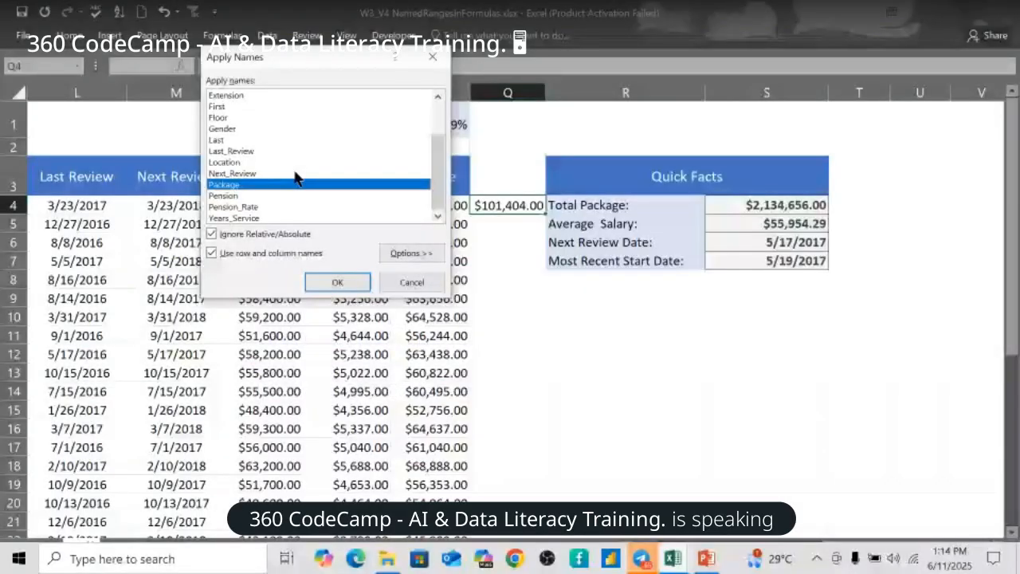
- Cancel Apply Names and remove the =N4+4 test formula from Q4
{"action": "left_click", "coordinate": [408, 282]}
{"action": "double_click", "coordinate": [526, 206]}
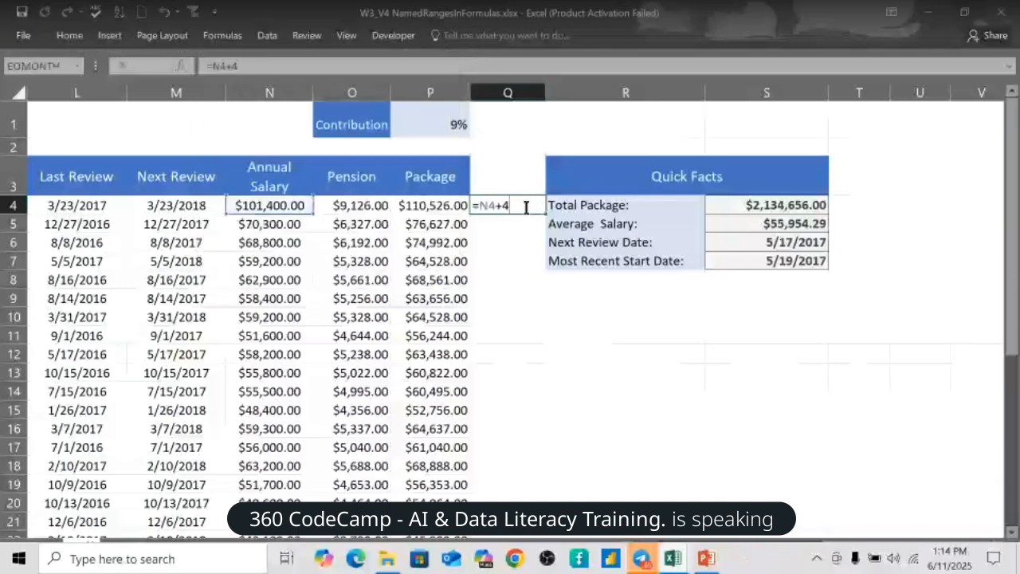
{"action": "key", "text": "Escape"}
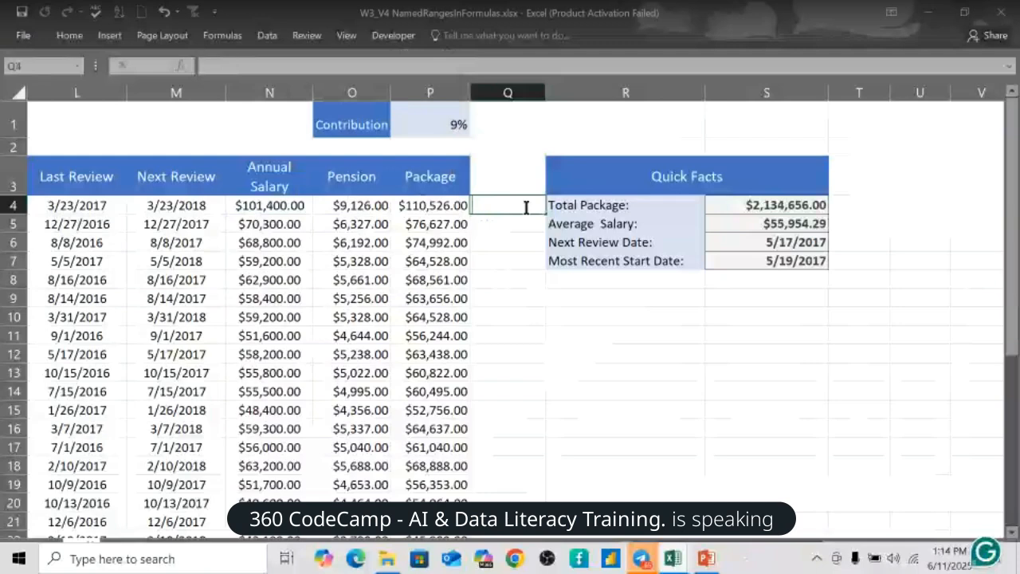
{"action": "key", "text": "Return"}
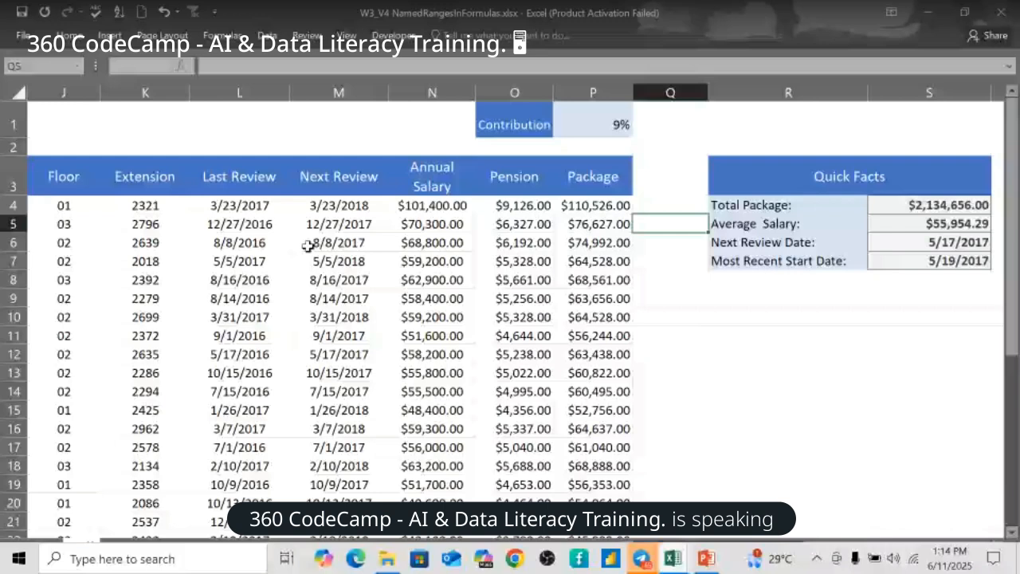
- Inspect the Next Review formulas in M4:M5, salaries in N4:N5, and the O4 Pension formula
{"action": "left_click", "coordinate": [333, 209]}
{"action": "key", "text": "Down"}
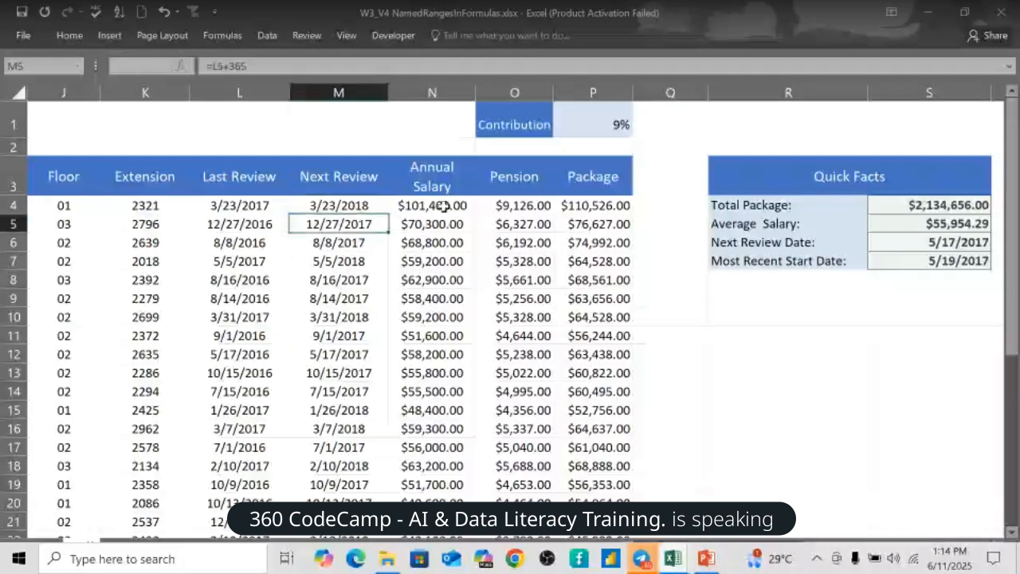
{"action": "left_click", "coordinate": [446, 206]}
{"action": "left_click", "coordinate": [466, 225]}
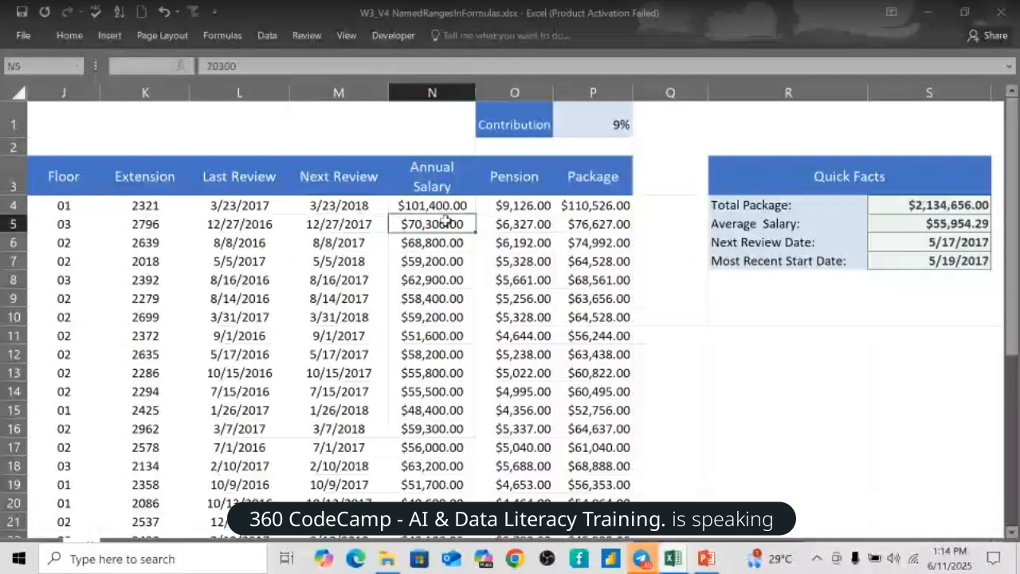
{"action": "left_click", "coordinate": [522, 204]}
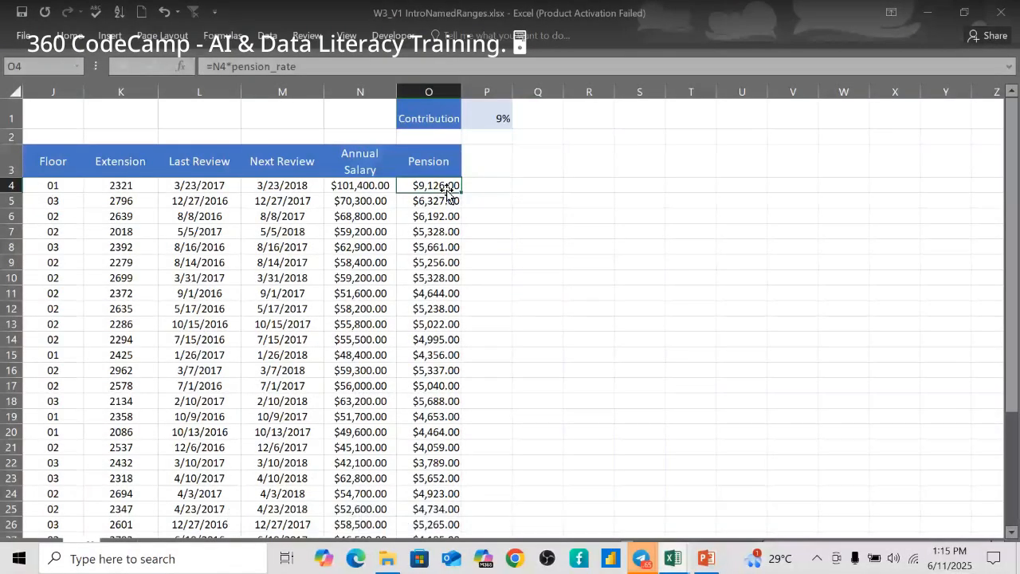
- Review the salary in N4 and the pension_rate formula in O4
{"action": "left_click", "coordinate": [368, 190]}
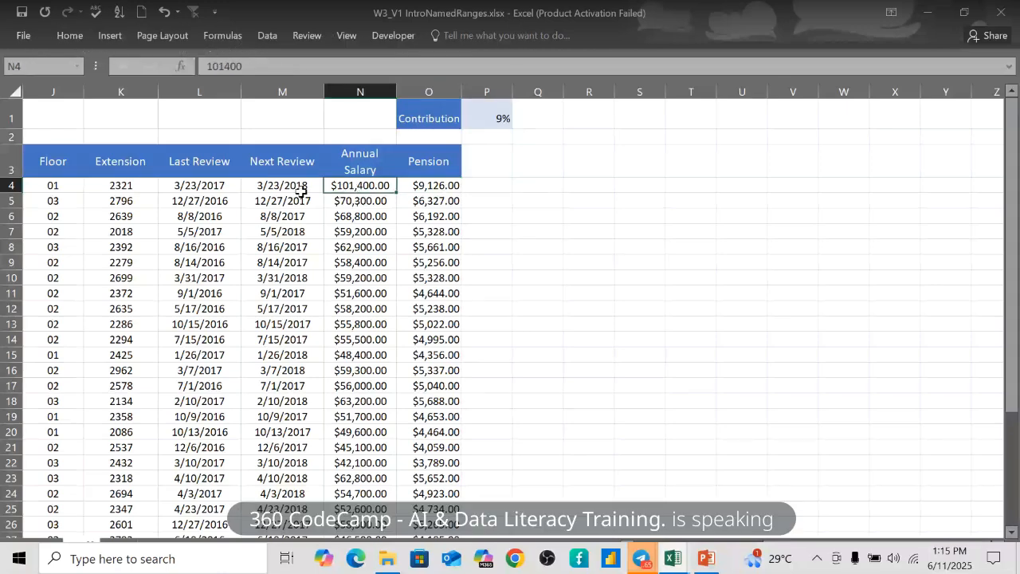
{"action": "left_click", "coordinate": [425, 185]}
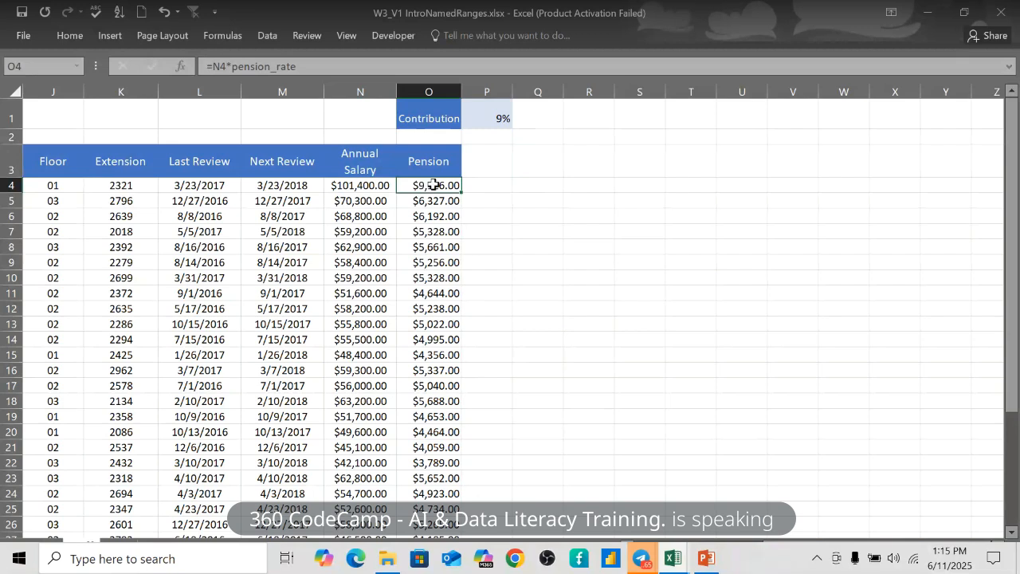
{"action": "left_click", "coordinate": [371, 189]}
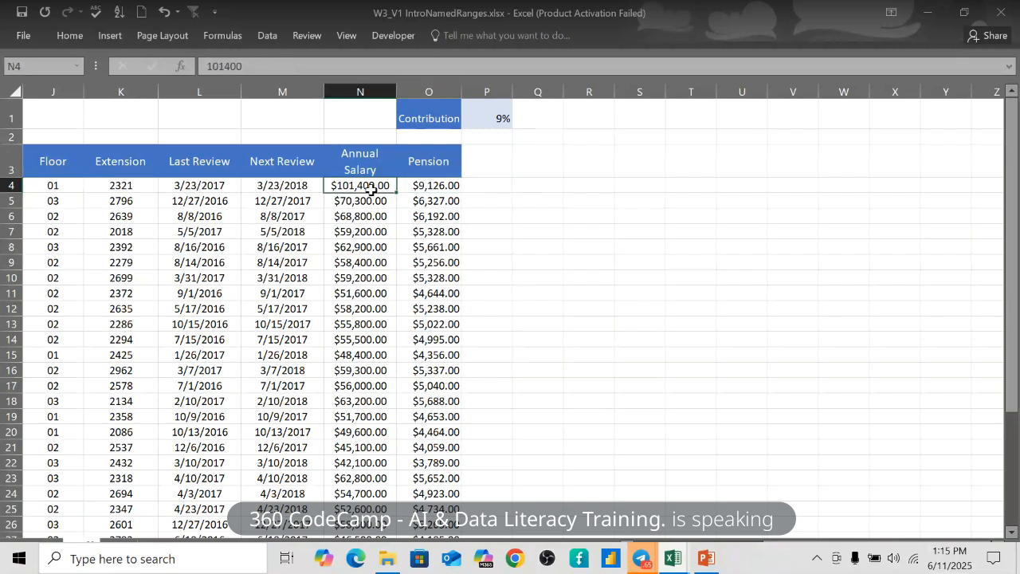
- Enter =N4+O4 in P4 to total salary plus pension, showing $110,526.00
{"action": "left_click", "coordinate": [488, 187]}
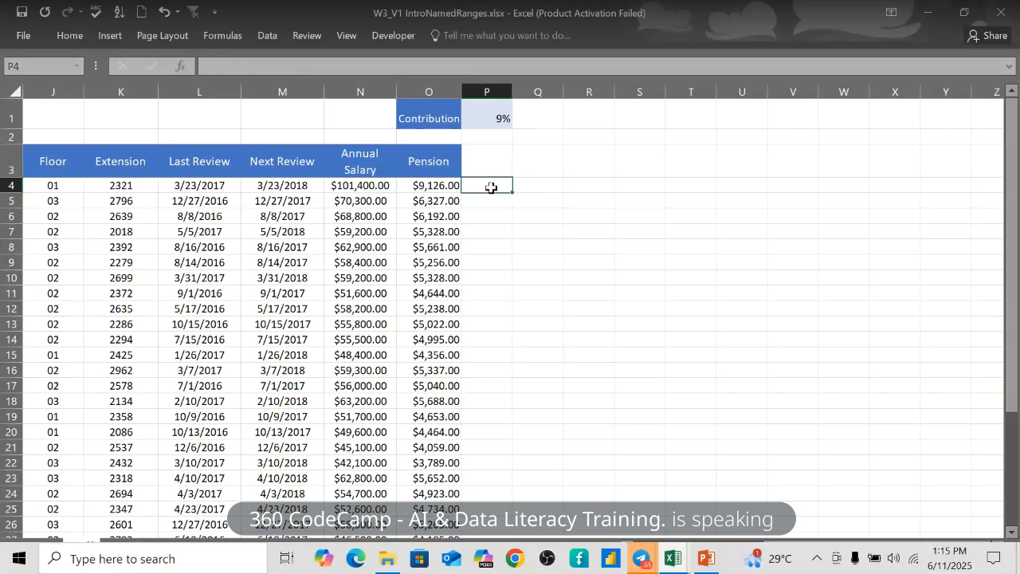
{"action": "double_click", "coordinate": [491, 187]}
{"action": "type", "text": "="}
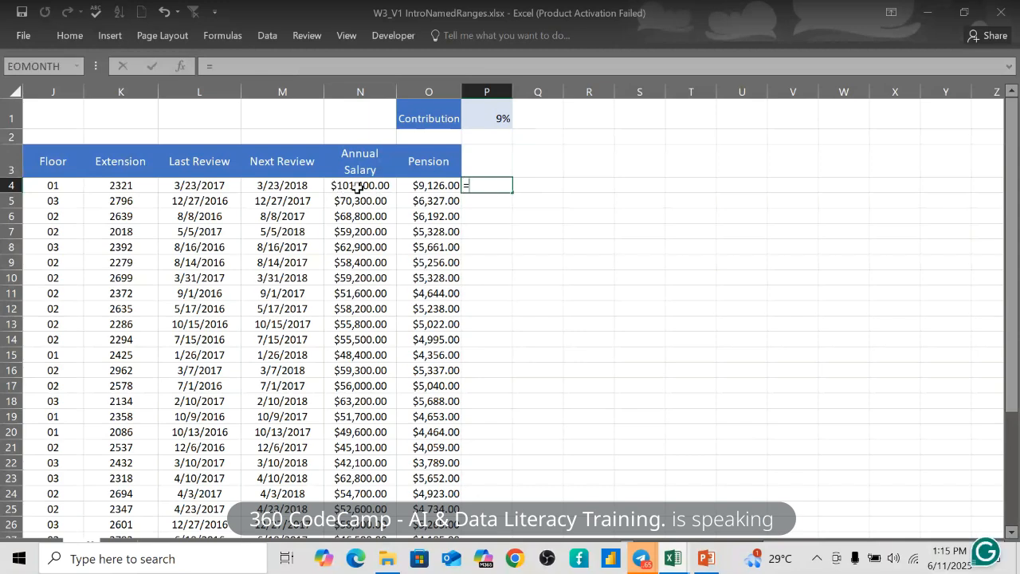
{"action": "left_click", "coordinate": [358, 186]}
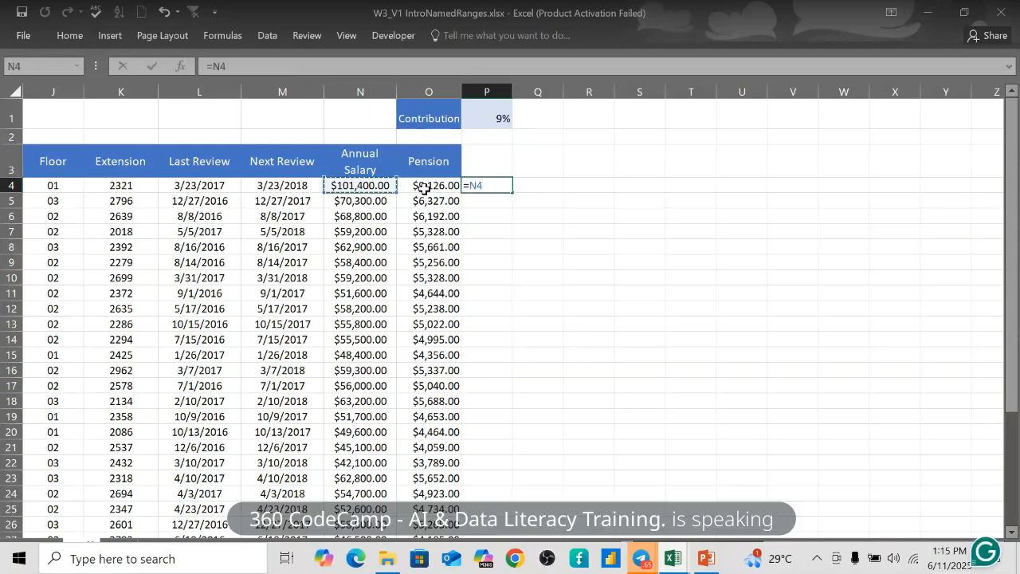
{"action": "type", "text": "+"}
{"action": "left_click", "coordinate": [441, 189]}
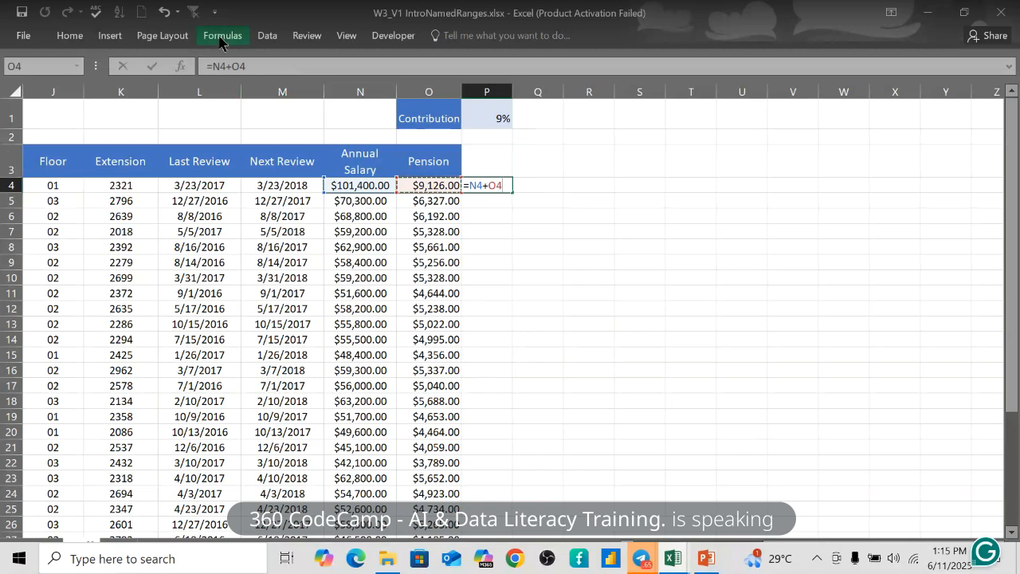
{"action": "left_click", "coordinate": [220, 40]}
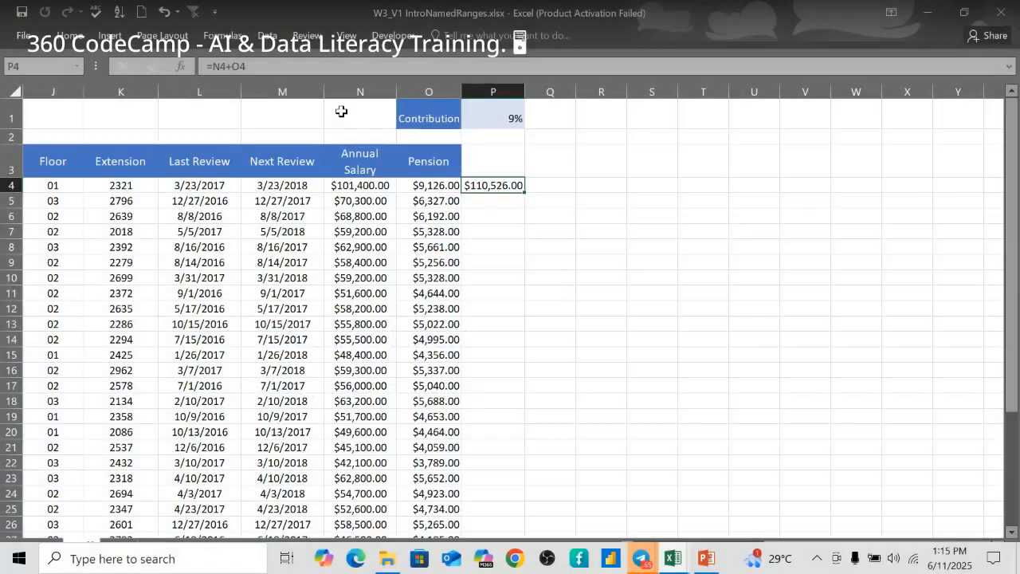
{"action": "left_click", "coordinate": [223, 36]}
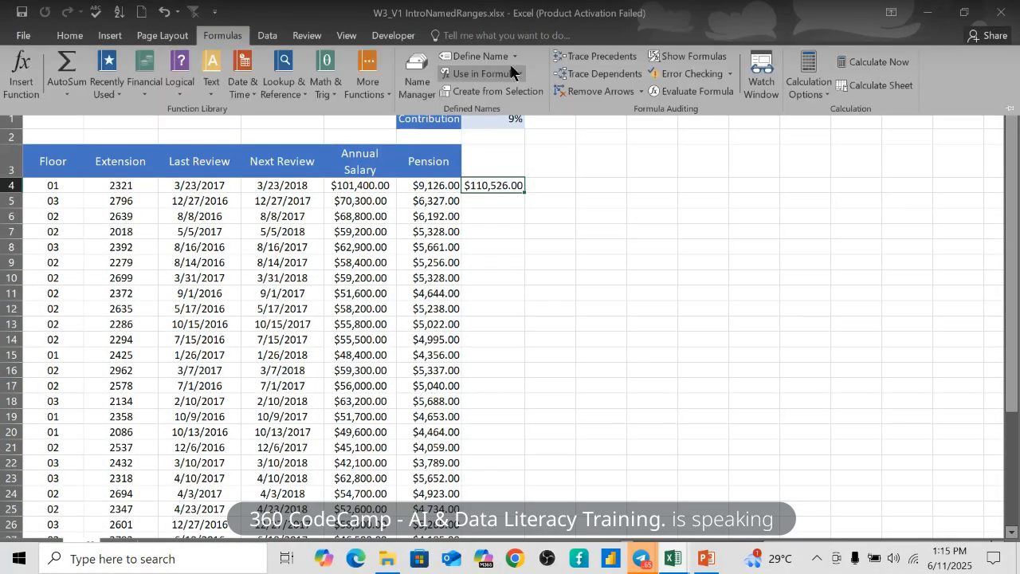
{"action": "left_click", "coordinate": [515, 57]}
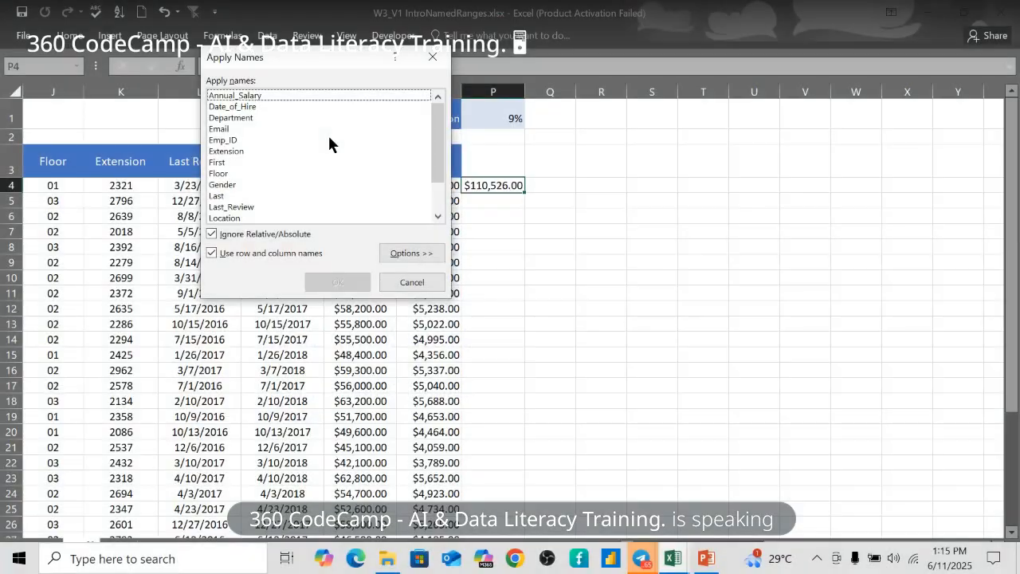
{"action": "scroll", "coordinate": [246, 216], "scroll_direction": "down", "scroll_amount": 2}
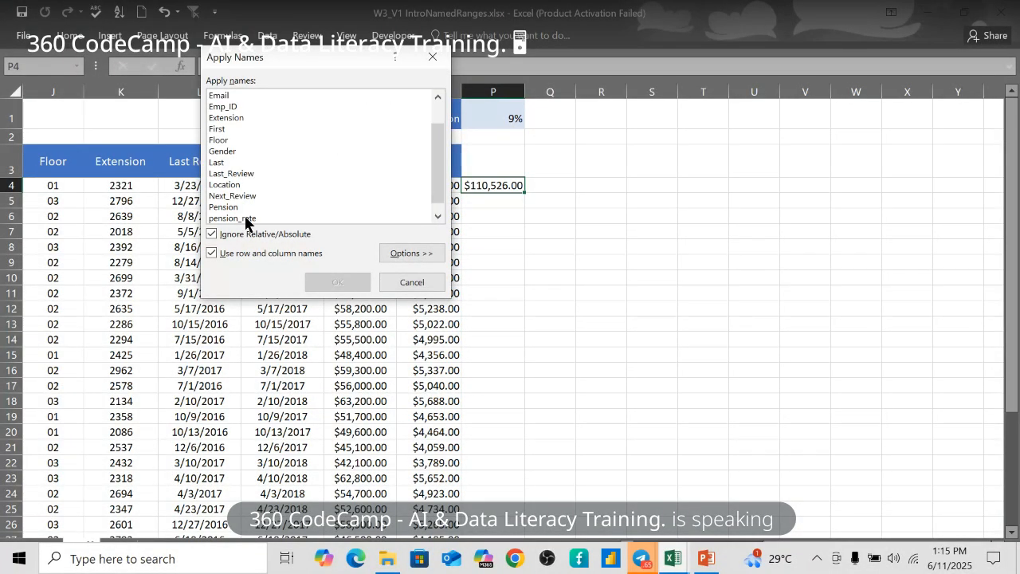
{"action": "left_click", "coordinate": [247, 219]}
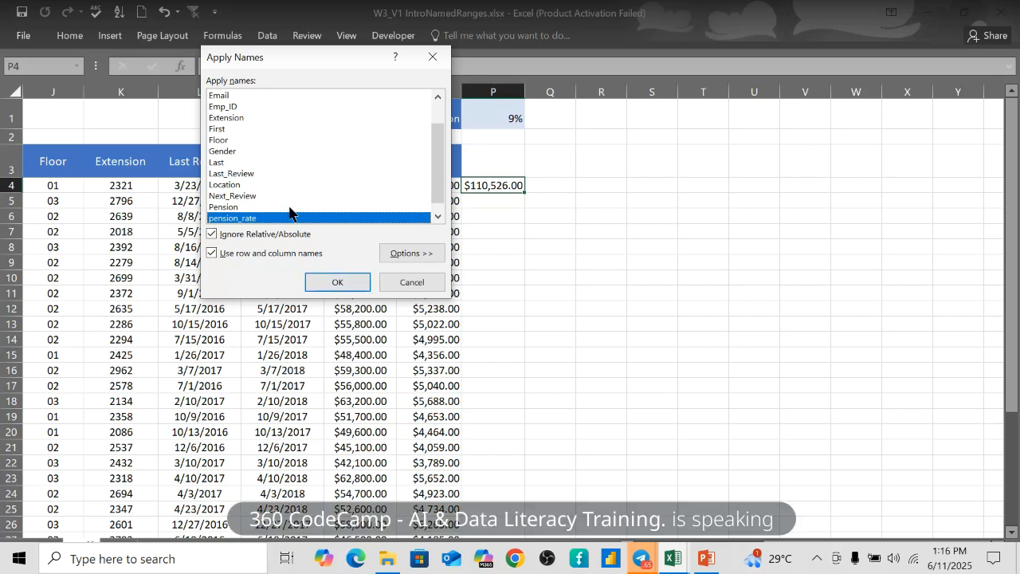
{"action": "left_click", "coordinate": [334, 285]}
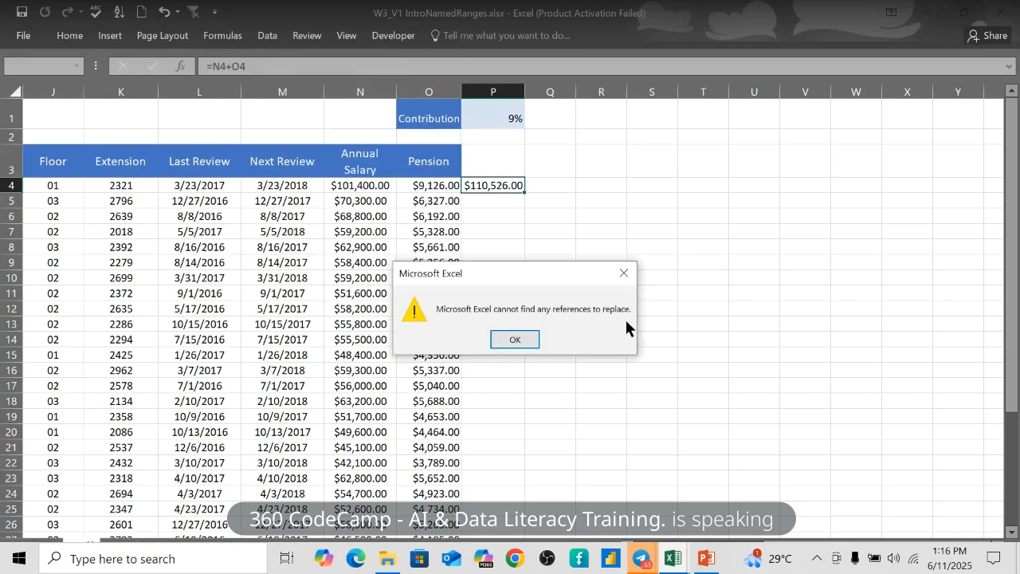
{"action": "left_click", "coordinate": [522, 339]}
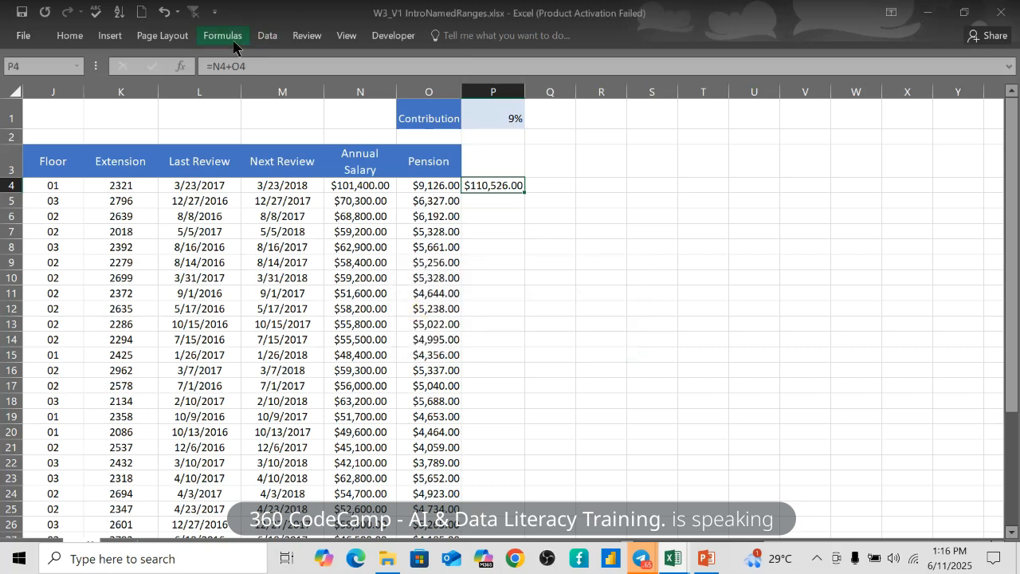
- Dismiss the Define Name menu unused and undo the $110,526.00 total in P4
{"action": "left_click", "coordinate": [232, 45]}
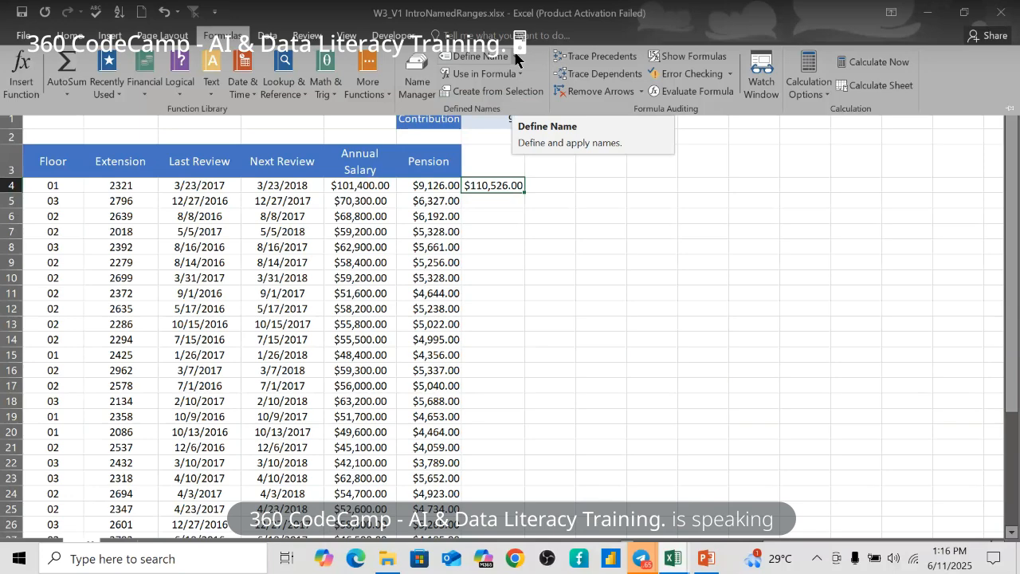
{"action": "left_click", "coordinate": [515, 58]}
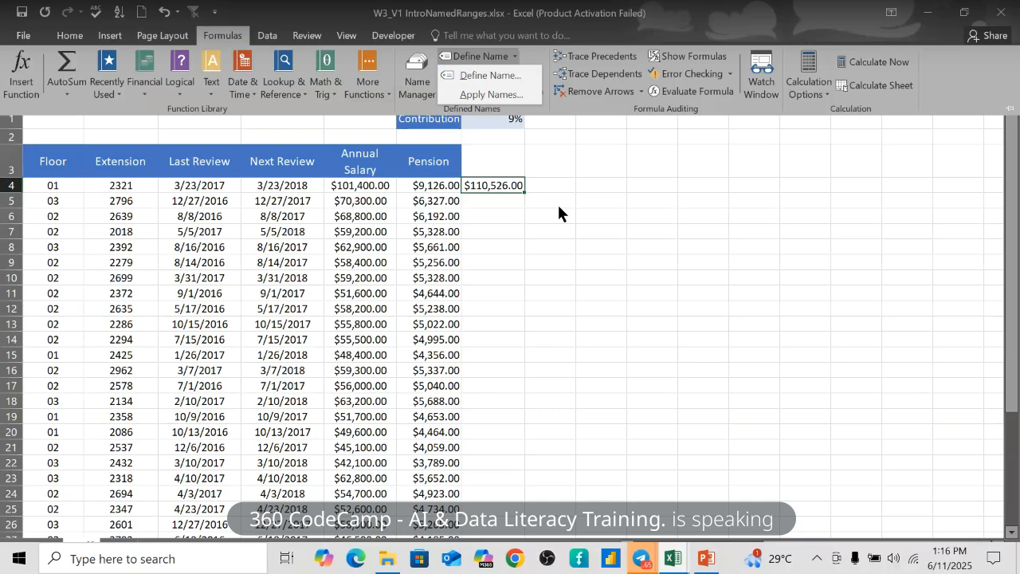
{"action": "key", "text": "Escape"}
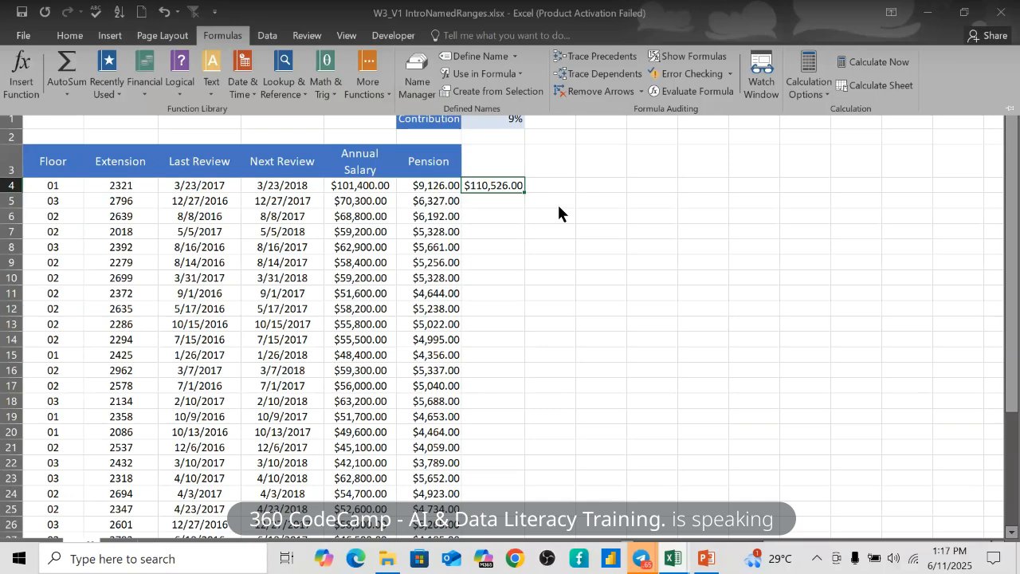
{"action": "key", "text": "ctrl+z"}
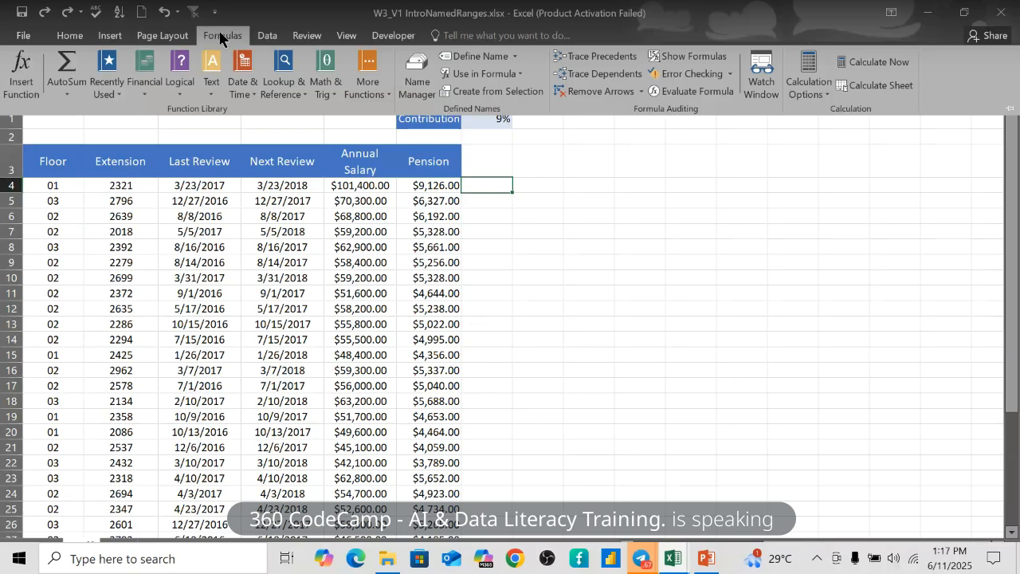
- Use Paste Names' Paste List to insert every defined name and reference at P4
{"action": "left_click", "coordinate": [520, 74]}
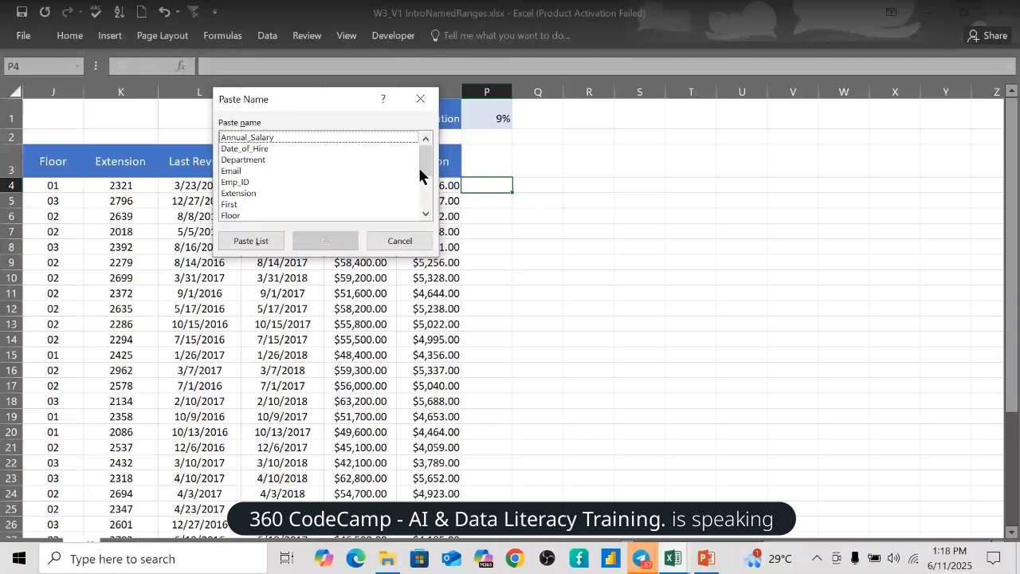
{"action": "scroll", "coordinate": [421, 173], "scroll_direction": "down", "scroll_amount": 3}
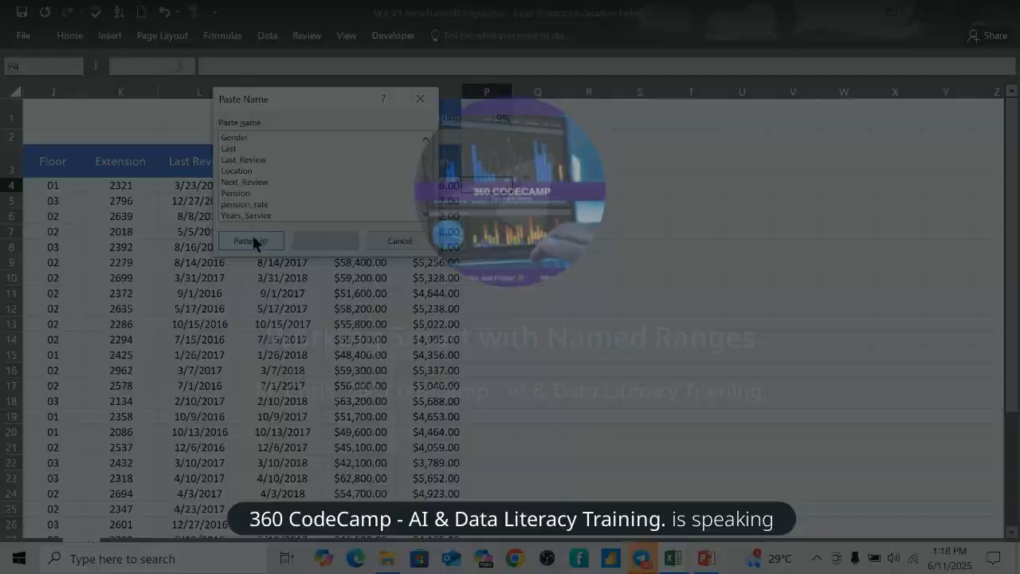
{"action": "left_click", "coordinate": [251, 240]}
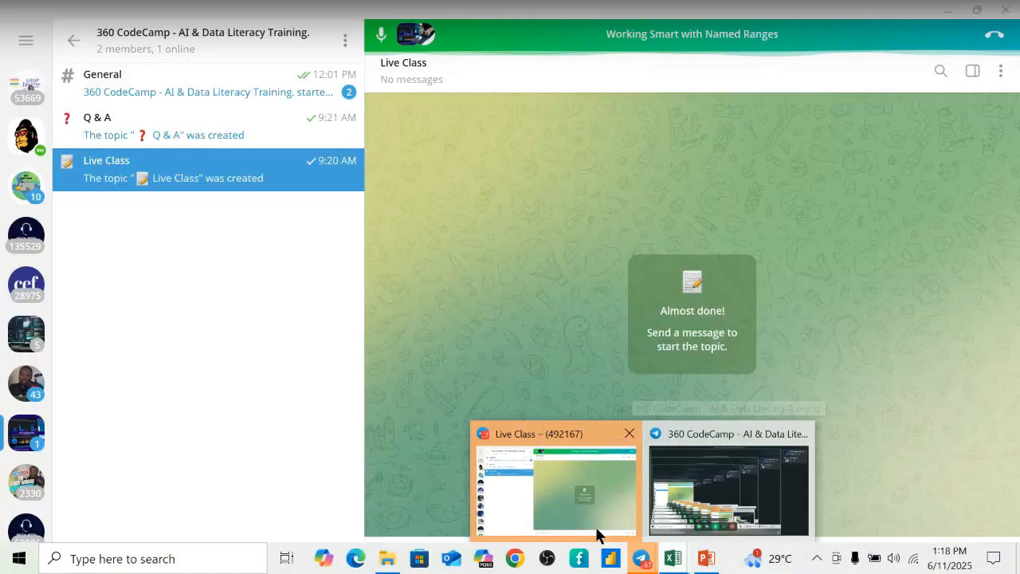
- Switch to Telegram and open the 'Working Smart with Named Ranges' voice chat full screen
{"action": "left_click", "coordinate": [595, 526]}
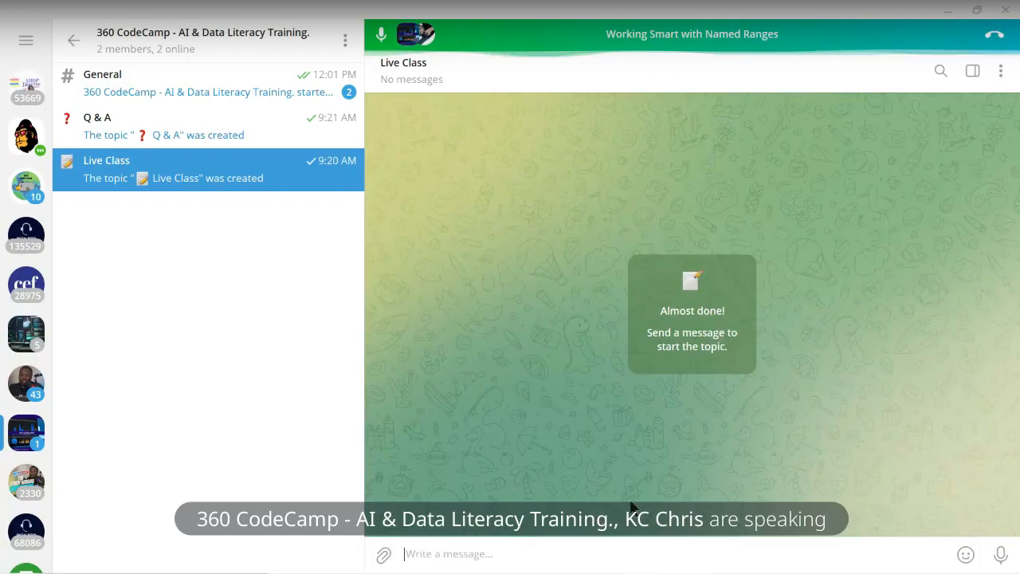
{"action": "mouse_move", "coordinate": [643, 571]}
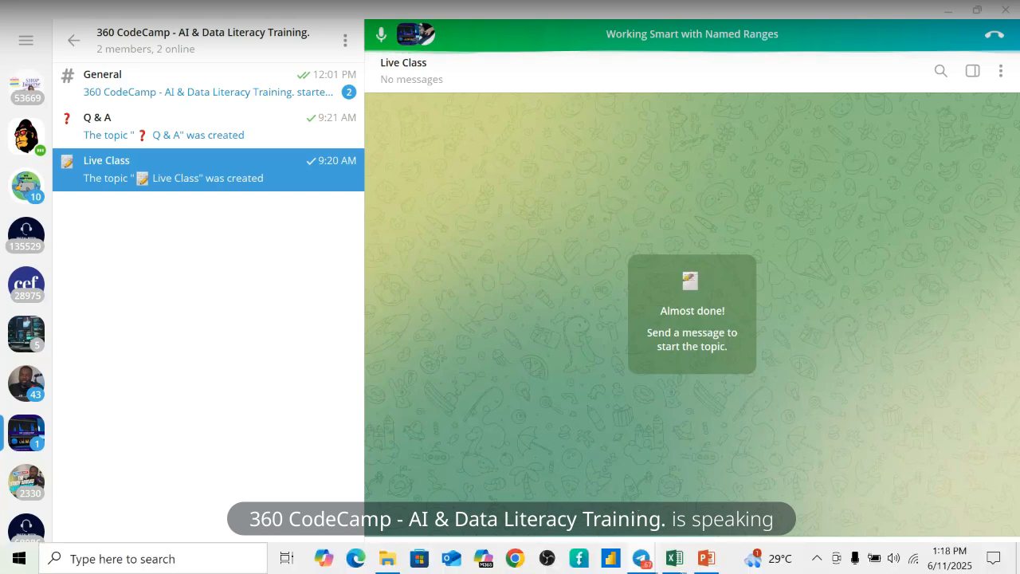
{"action": "left_click", "coordinate": [642, 559]}
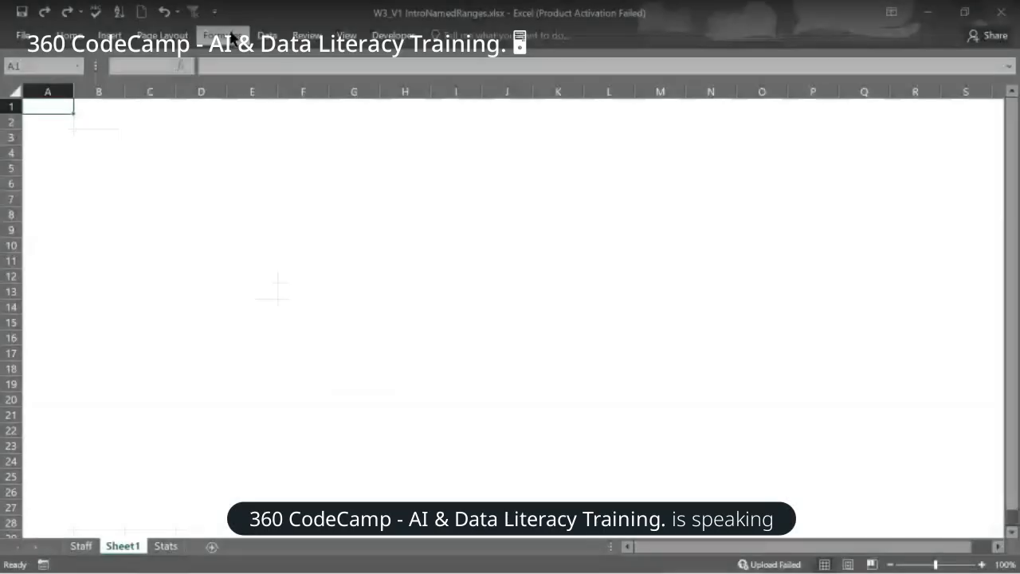
- Paste the list of all 16 defined names onto Sheet1 and autofit column A
{"action": "left_click", "coordinate": [231, 36]}
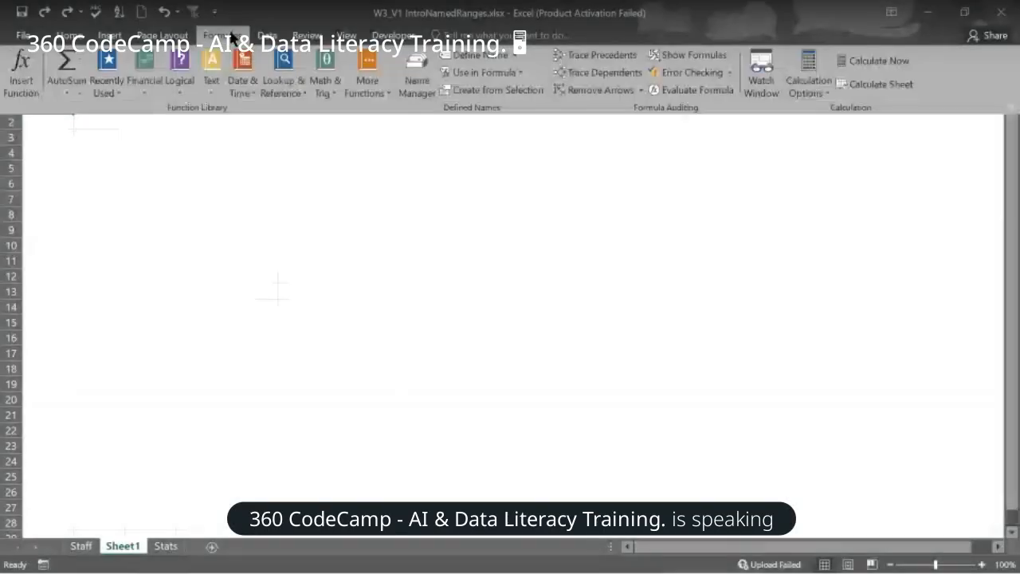
{"action": "left_click", "coordinate": [515, 68]}
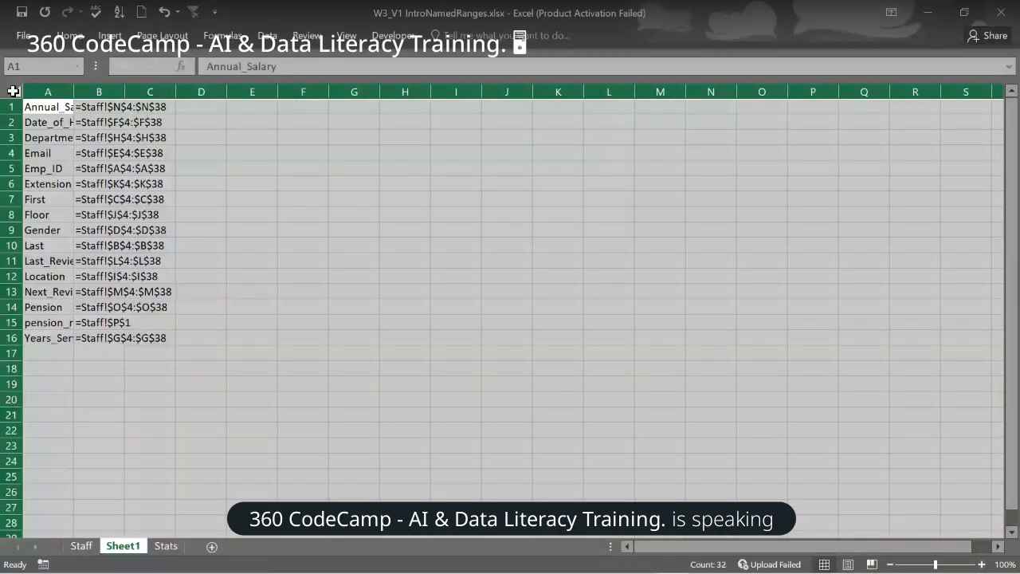
{"action": "left_click_drag", "start_coordinate": [40, 107], "coordinate": [143, 338]}
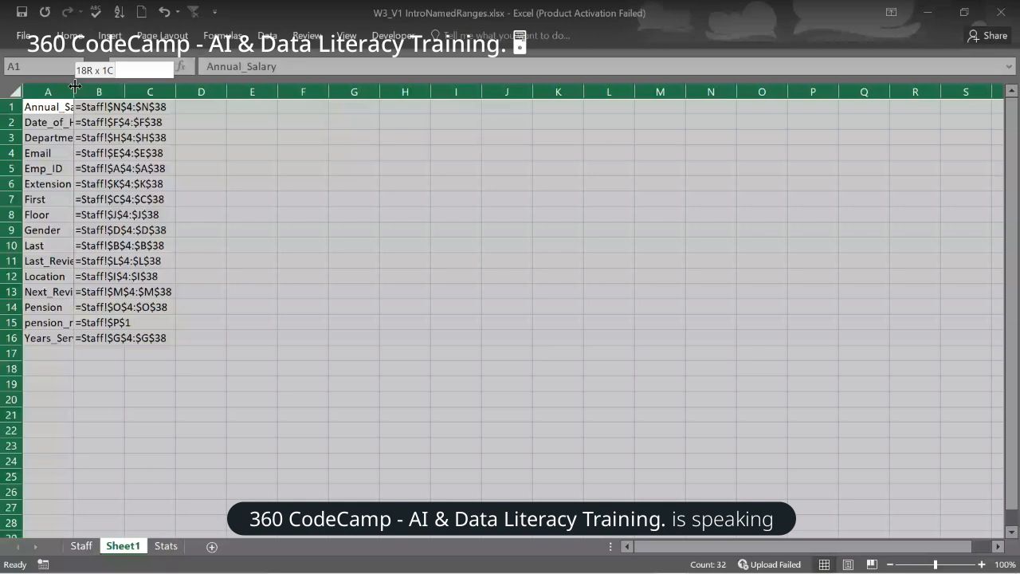
{"action": "double_click", "coordinate": [75, 92]}
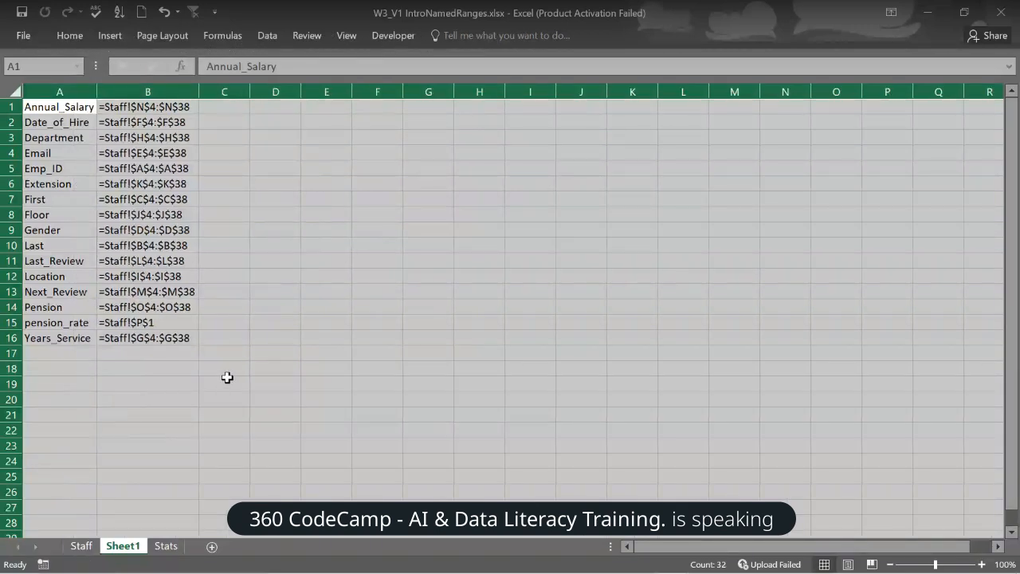